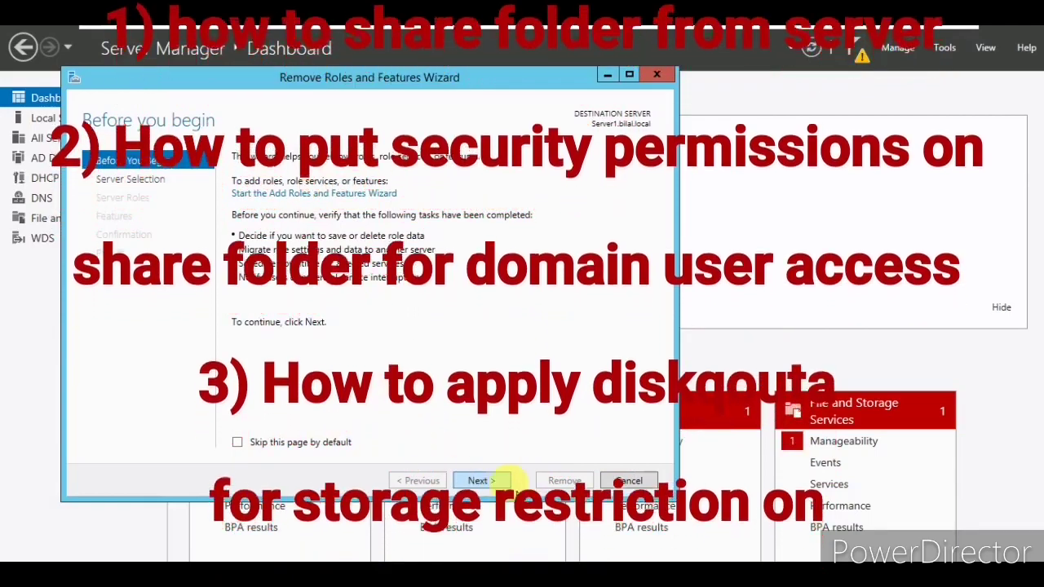
Cancel the Remove Roles and Features Wizard and start a role-based installation on the local server, advancing to server role selection.
left_click(629, 481)
left_click(422, 208)
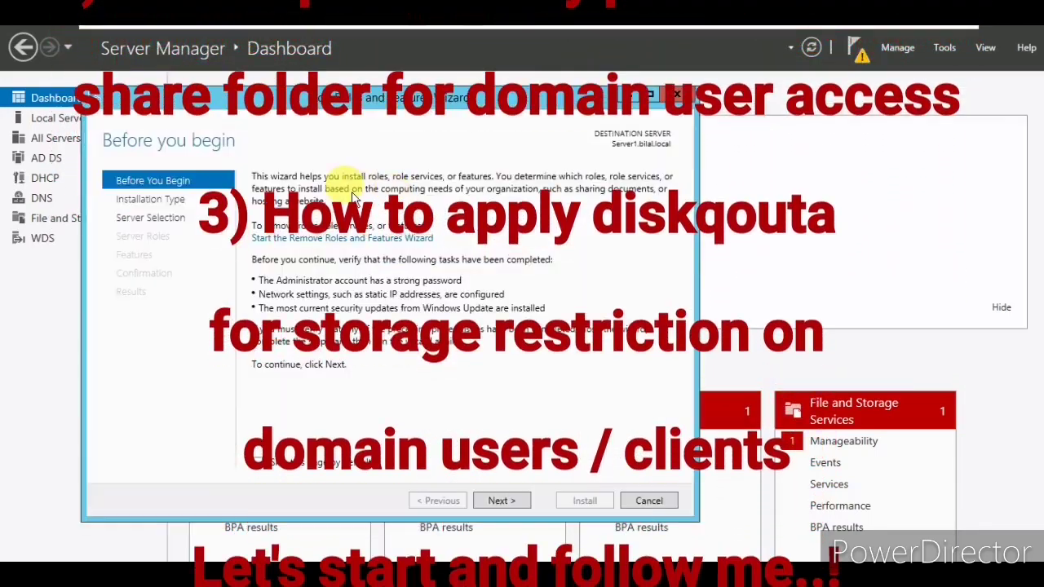
left_click(517, 506)
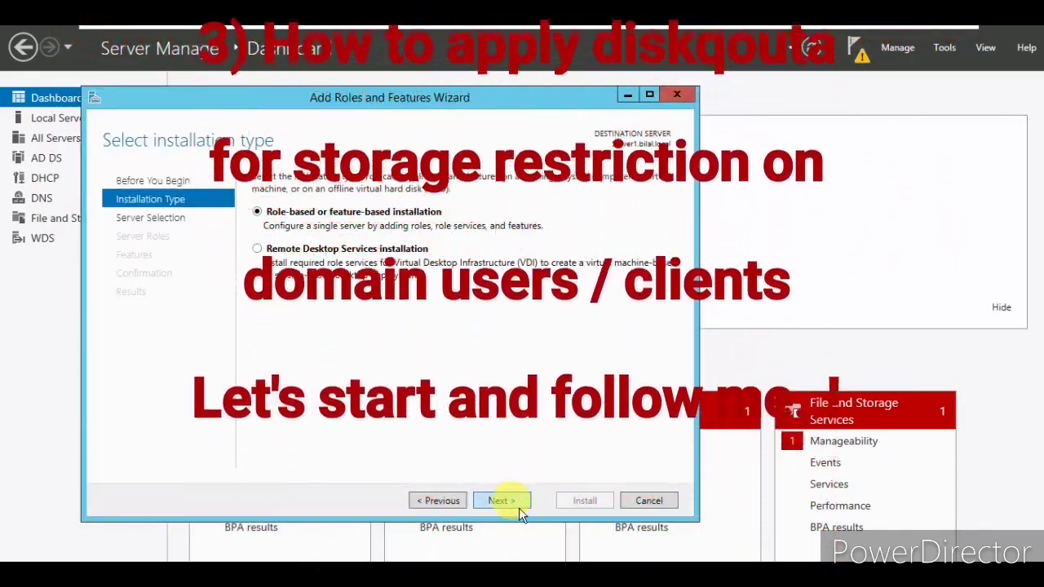
left_click(519, 508)
left_click(518, 508)
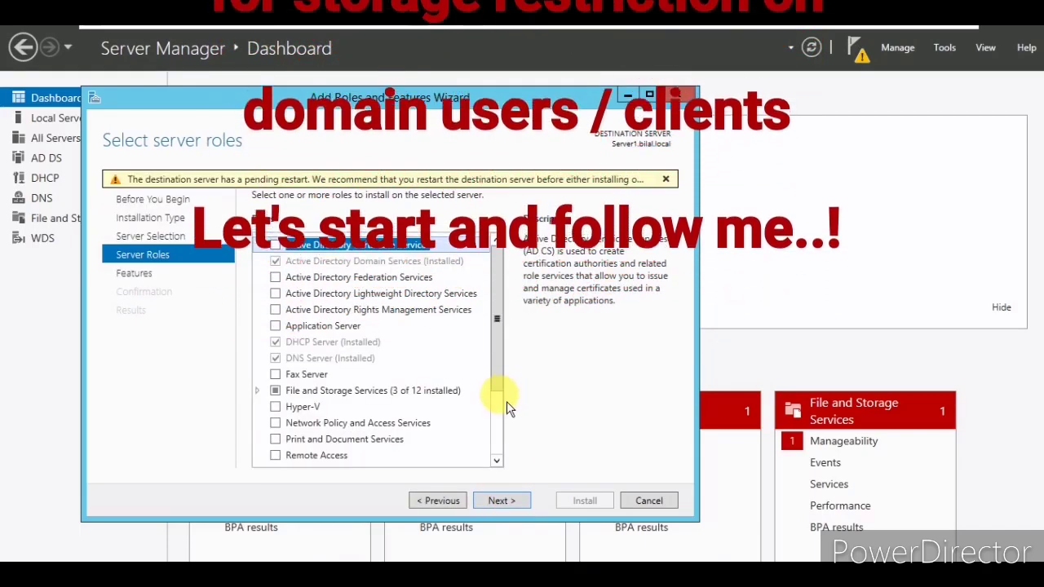
Select the File Server Resource Manager role service under File and iSCSI Services, including its required features.
scroll(505, 403, "down", 2)
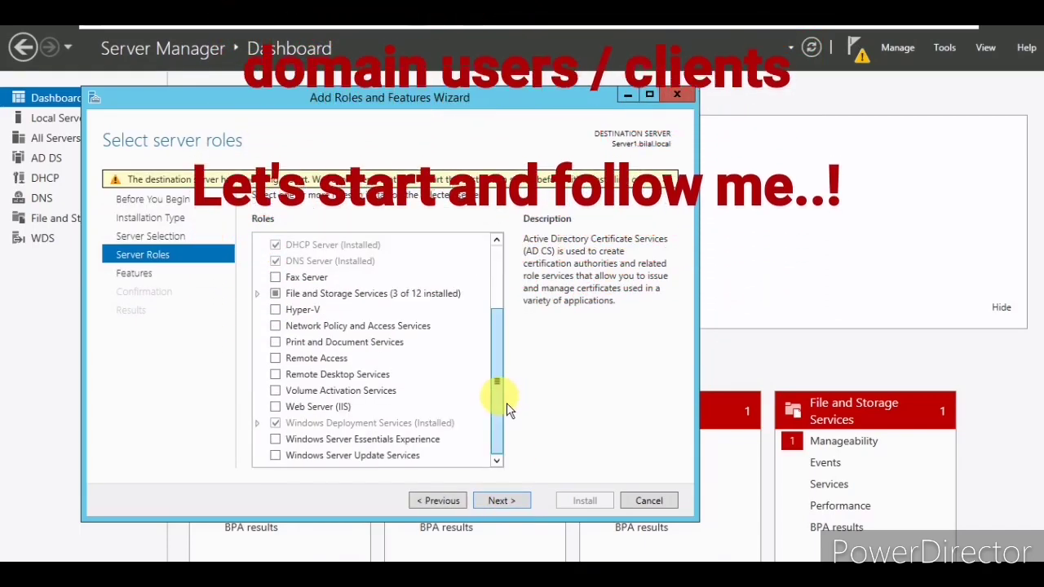
left_click(258, 293)
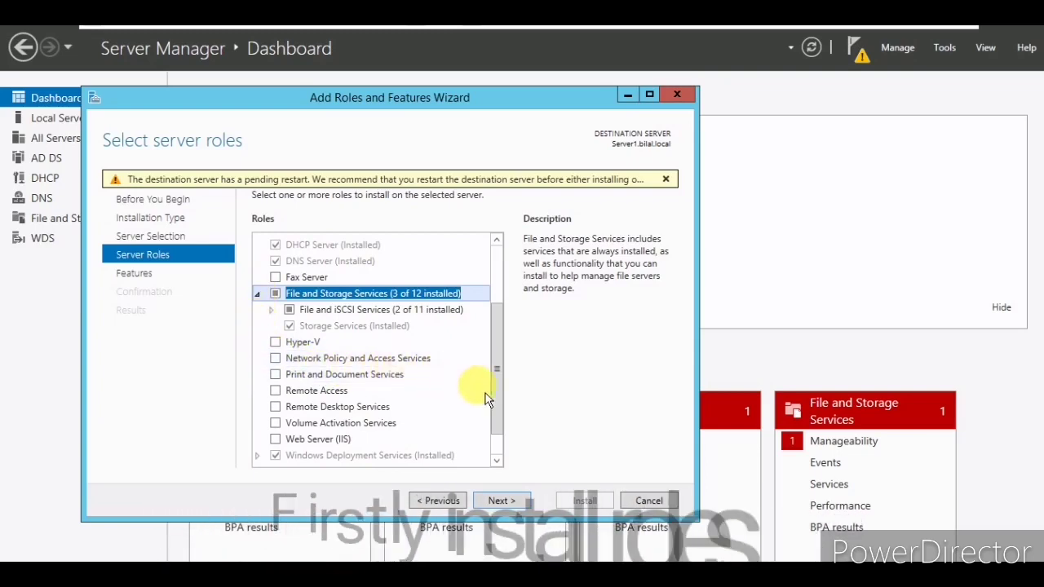
scroll(508, 432, "down", 1)
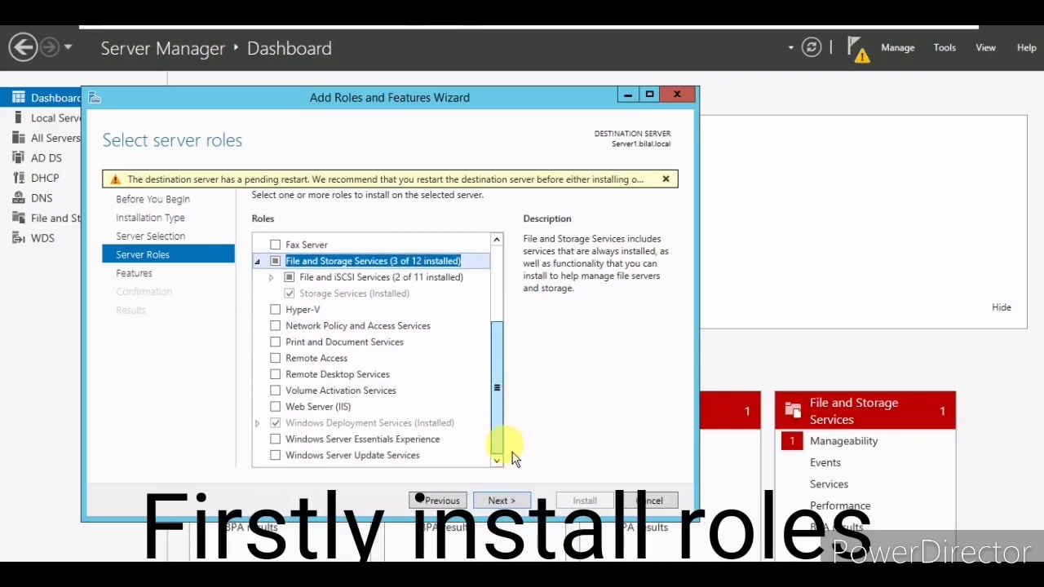
left_click(269, 278)
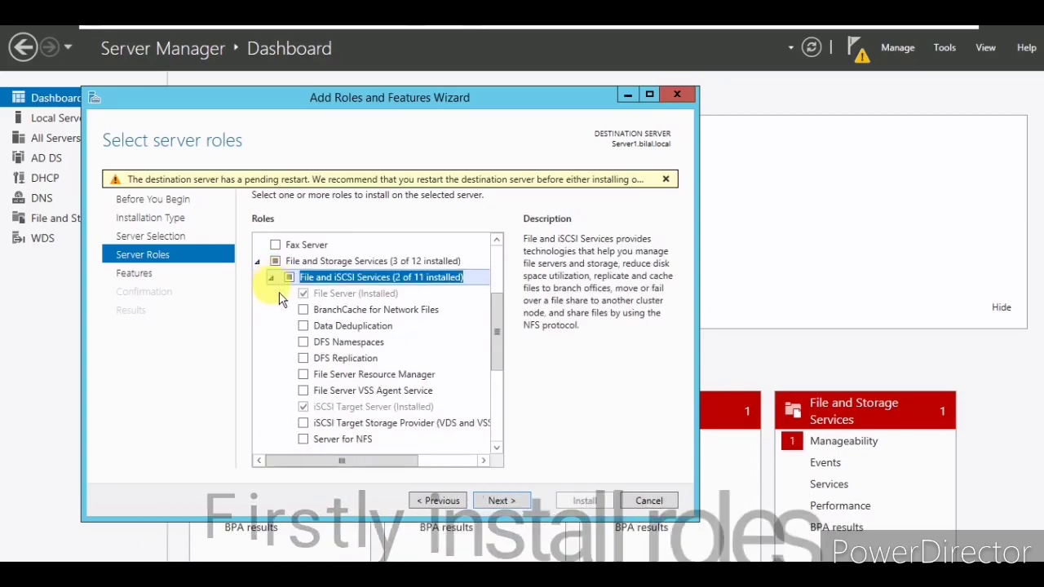
left_click(304, 375)
left_click(436, 438)
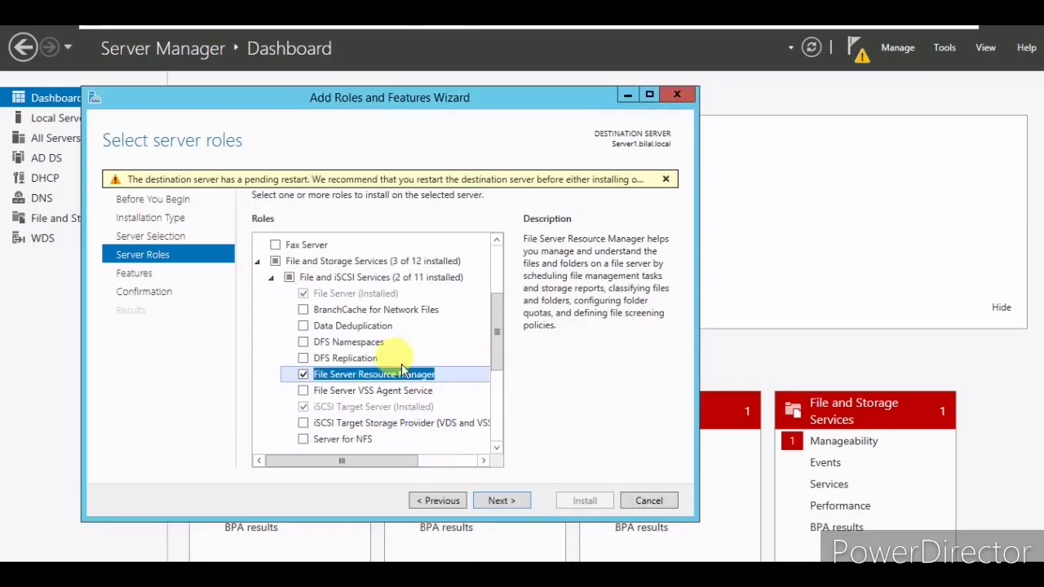
left_click(271, 278)
left_click(257, 261)
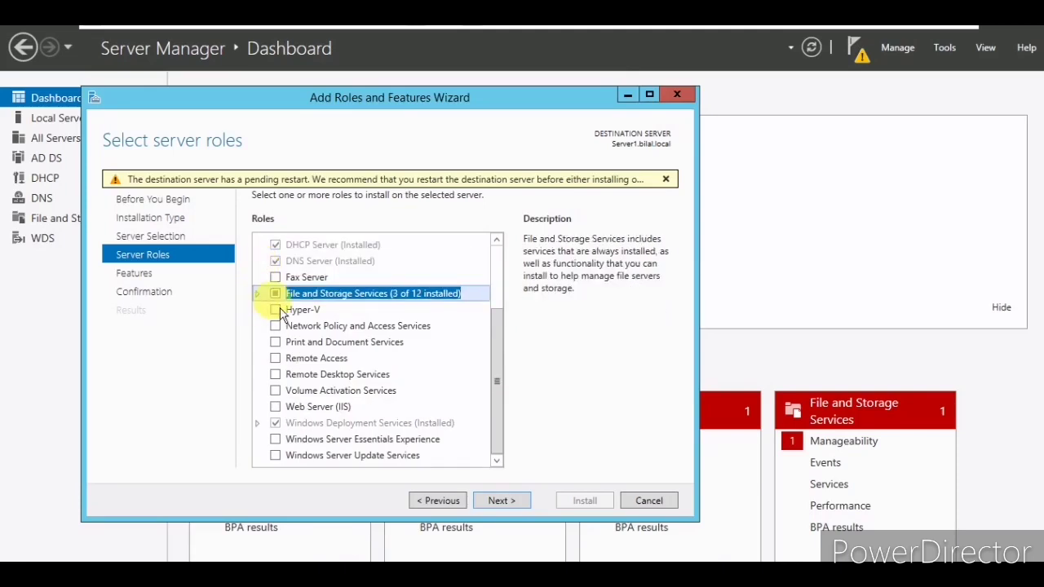
left_click(267, 300)
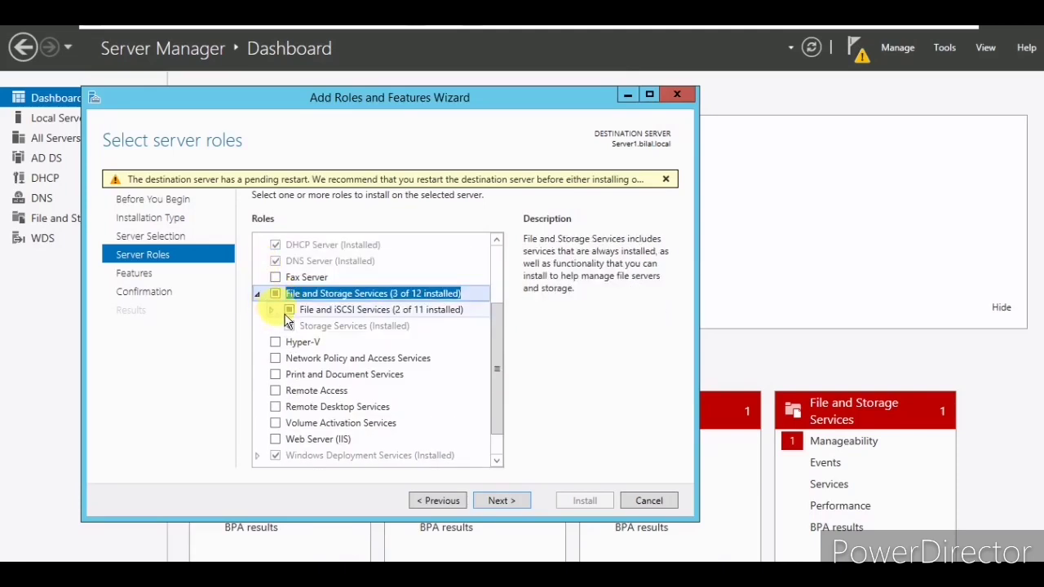
left_click(279, 316)
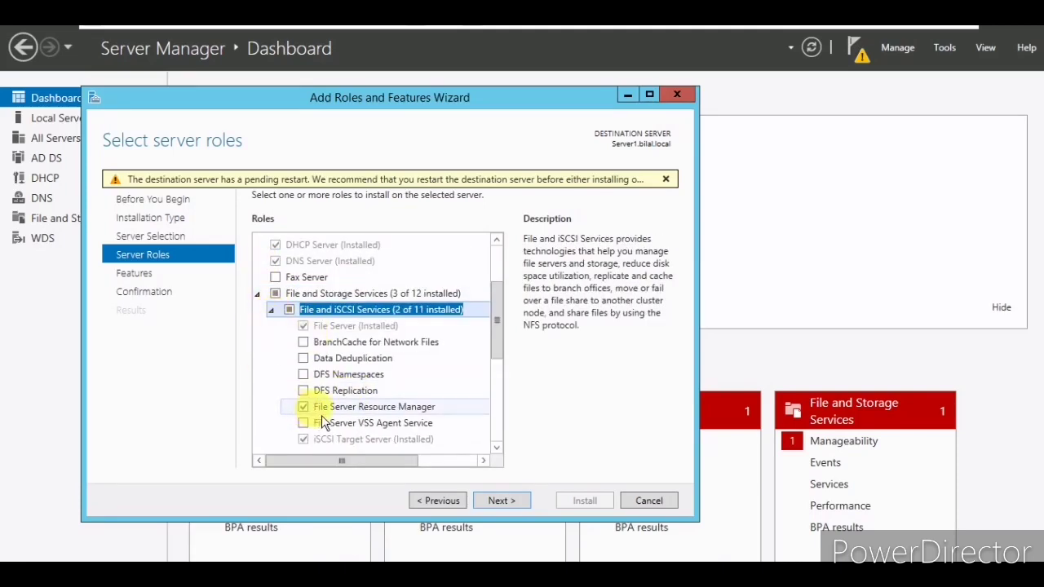
Start installing the selected role service without extra features and minimize the wizard.
left_click(516, 512)
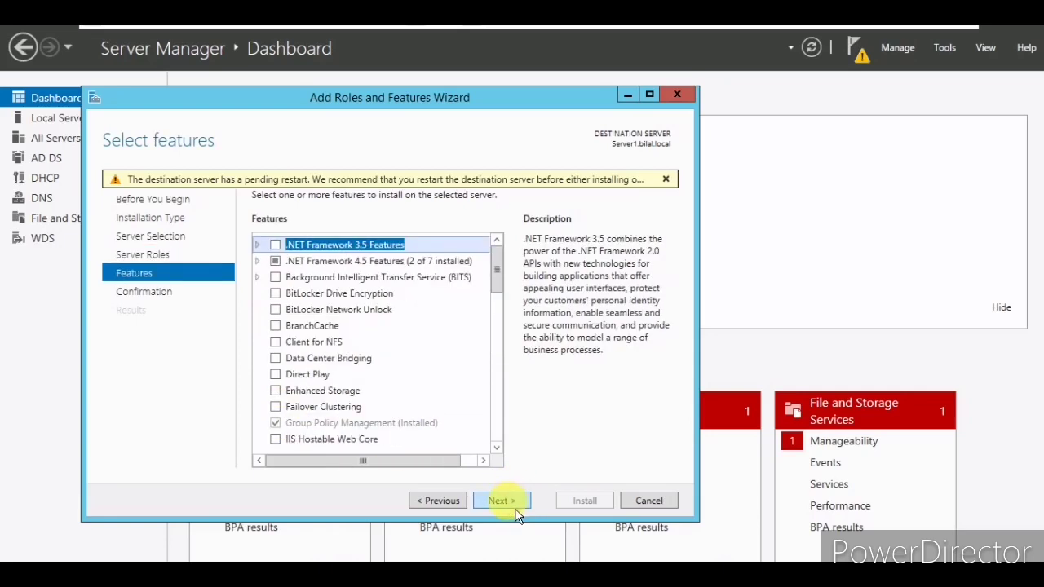
left_click(516, 512)
left_click(596, 512)
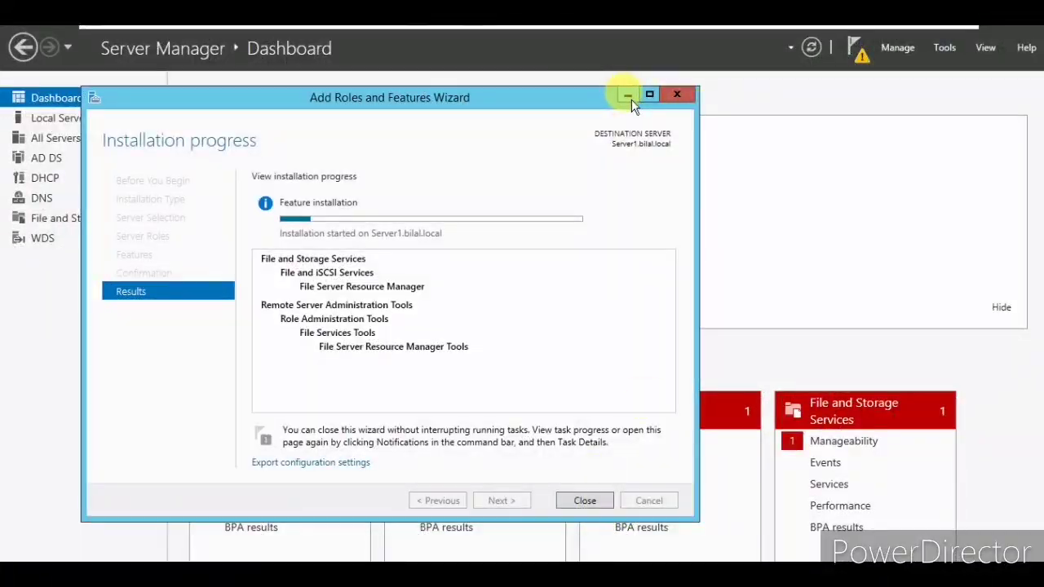
left_click(627, 96)
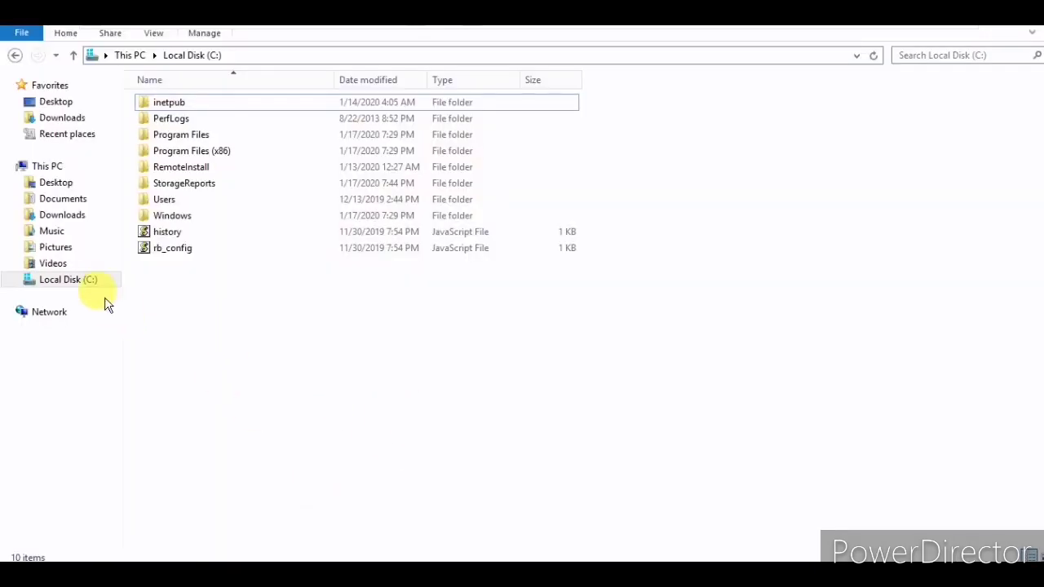
Create a new folder named shareable on Local Disk (C:) in File Explorer.
left_click(91, 281)
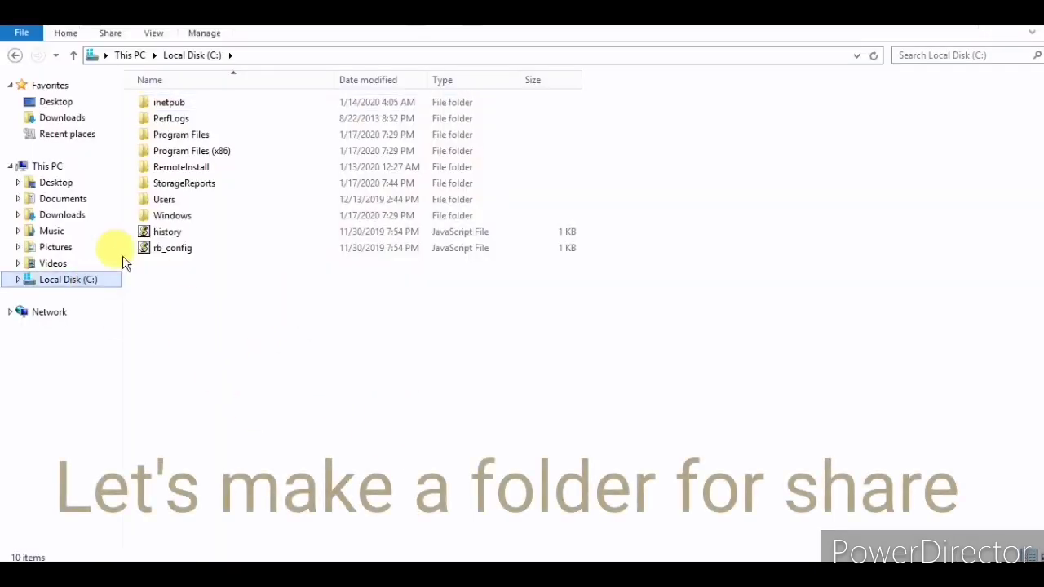
left_click(47, 166)
right_click(443, 358)
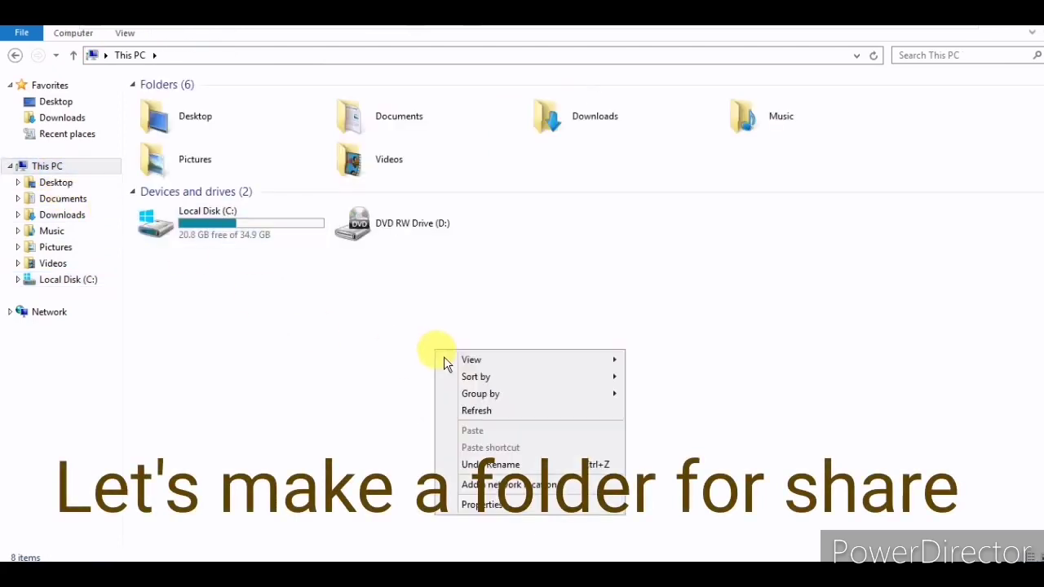
left_click(489, 413)
double_click(205, 233)
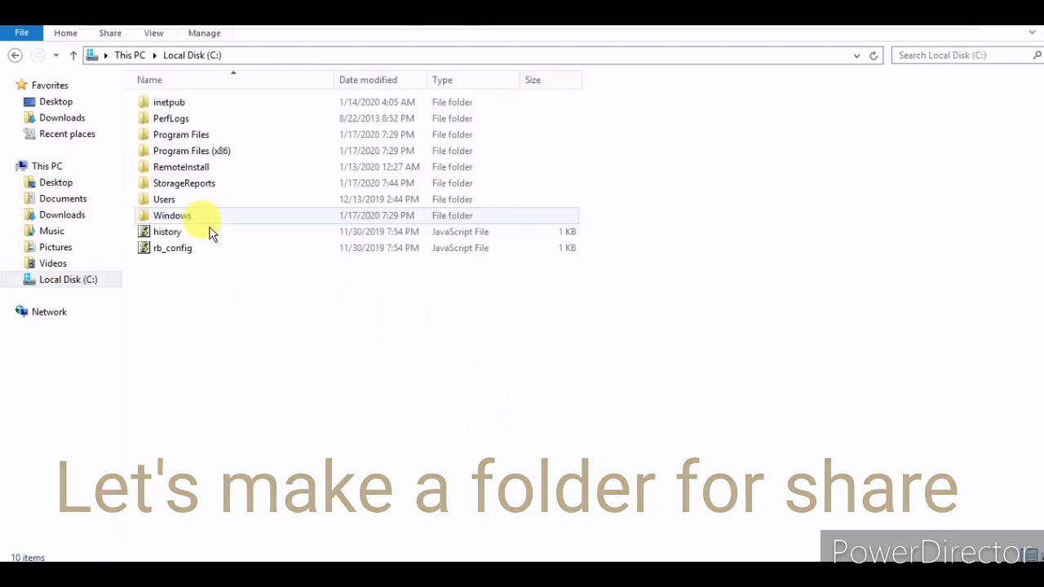
right_click(260, 302)
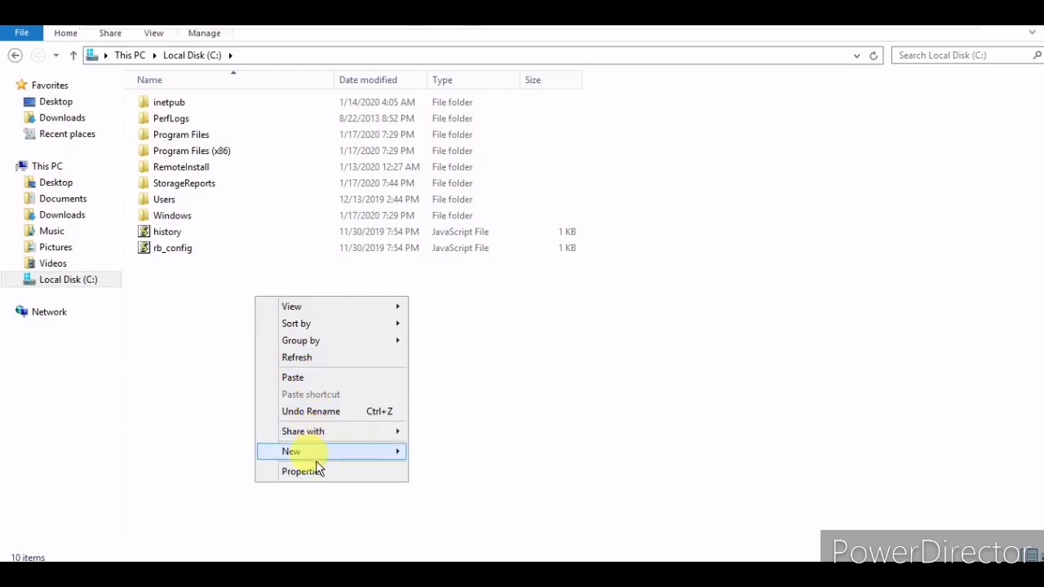
mouse_move(316, 457)
left_click(449, 452)
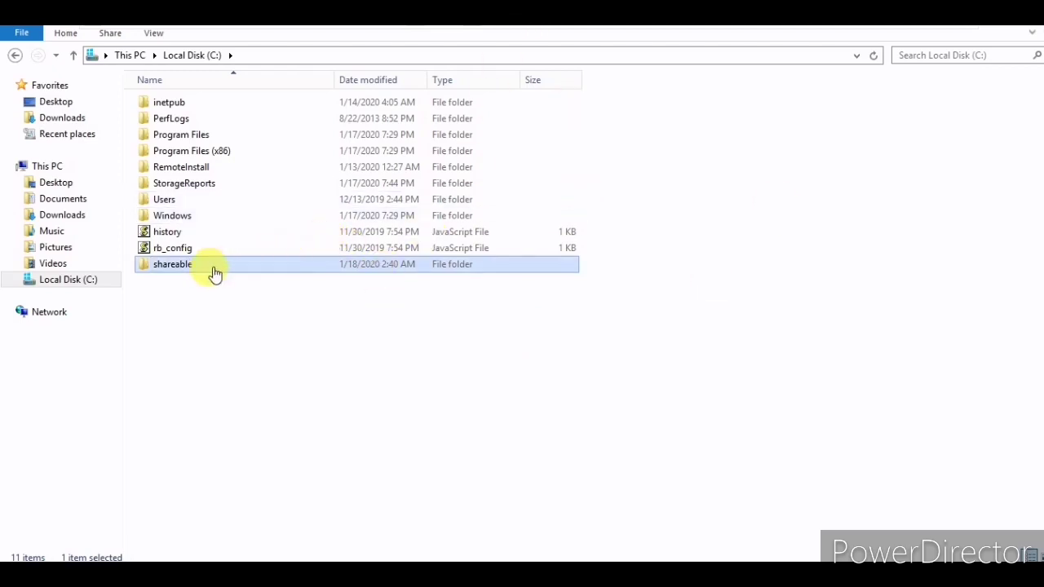
Share the shareable folder through Advanced Sharing with the share name shareable.
right_click(186, 271)
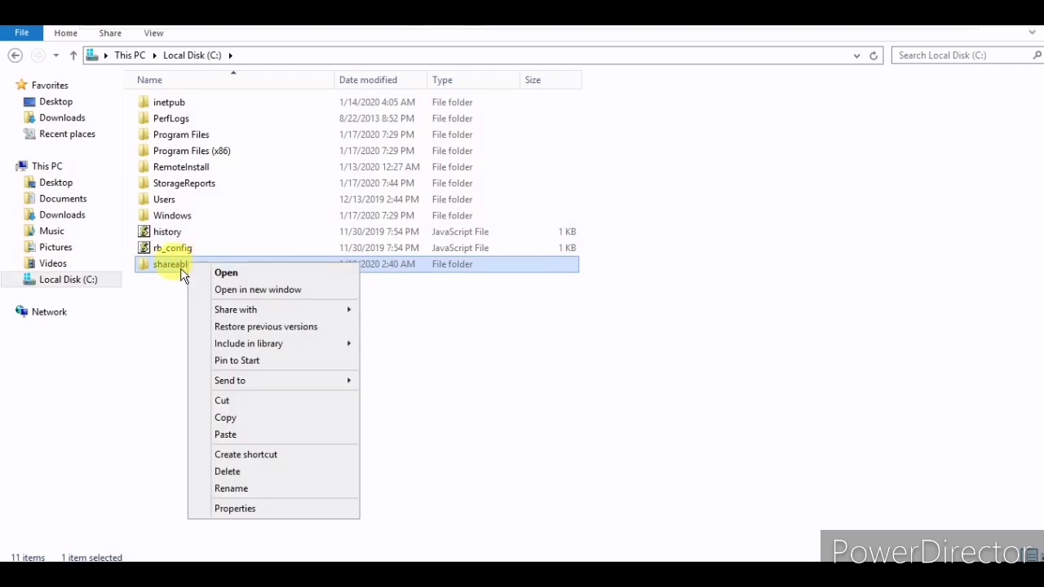
left_click(252, 509)
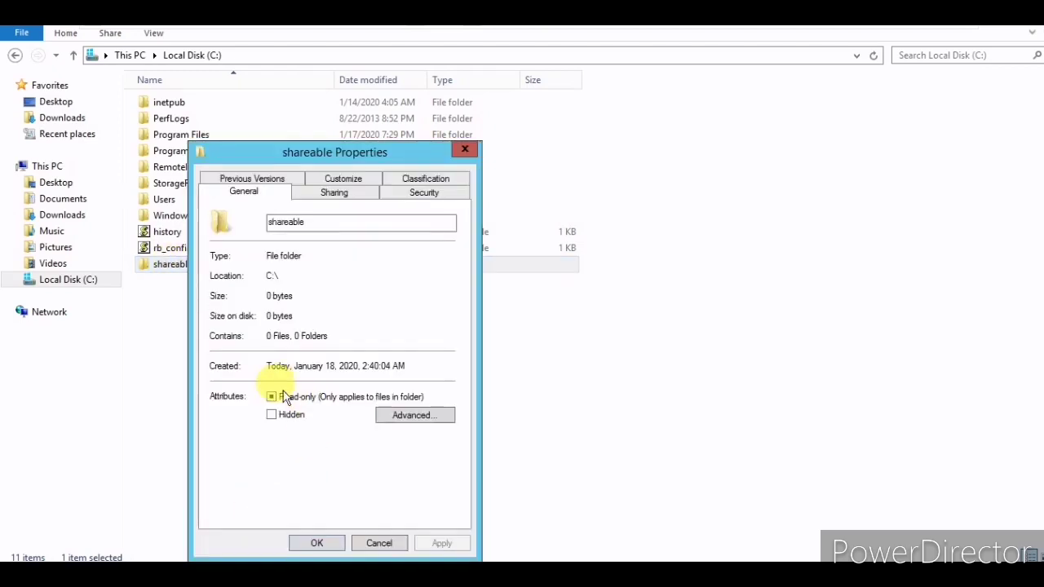
left_click(338, 197)
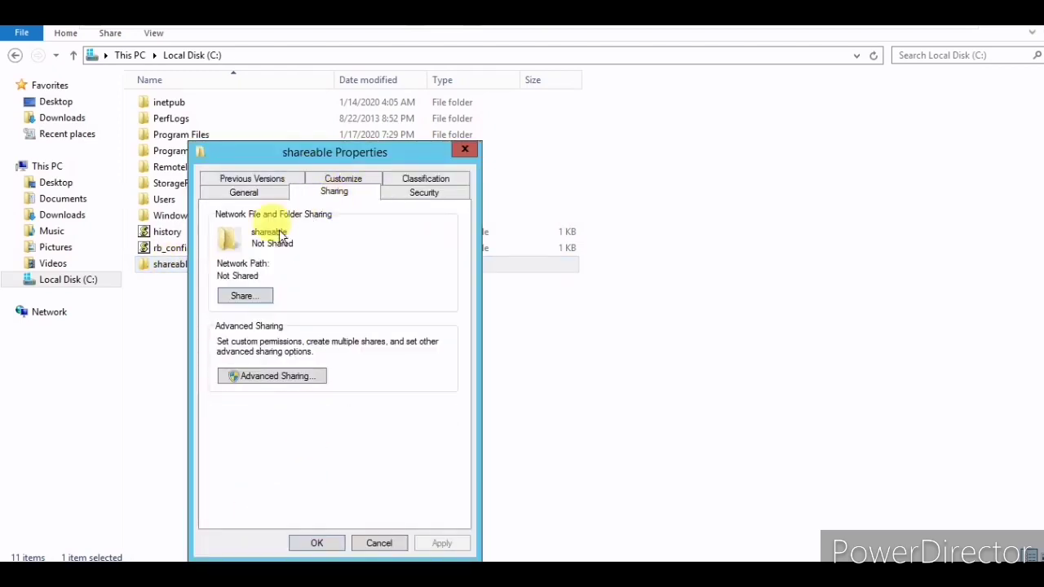
left_click(282, 376)
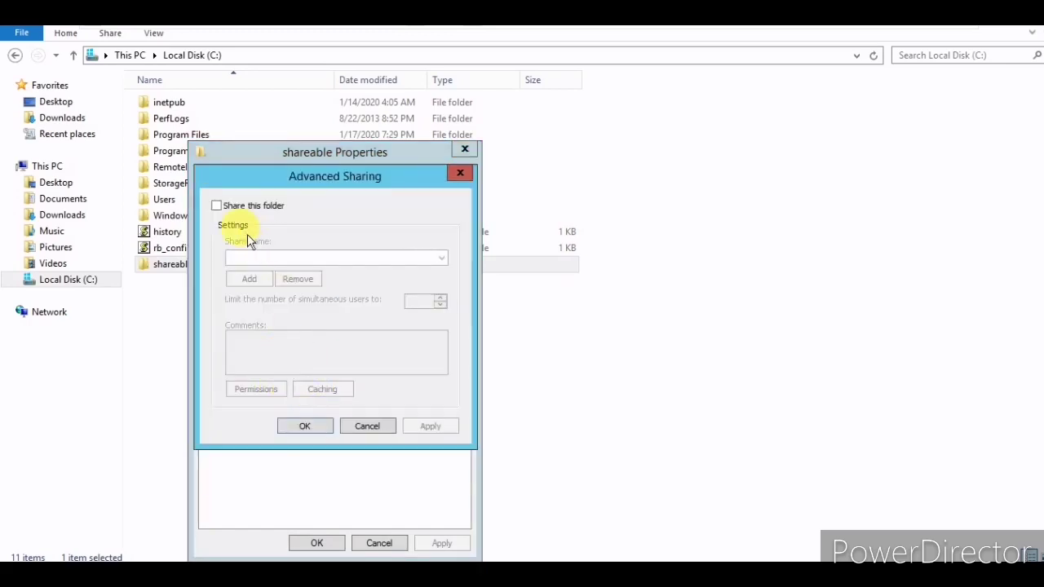
left_click(229, 215)
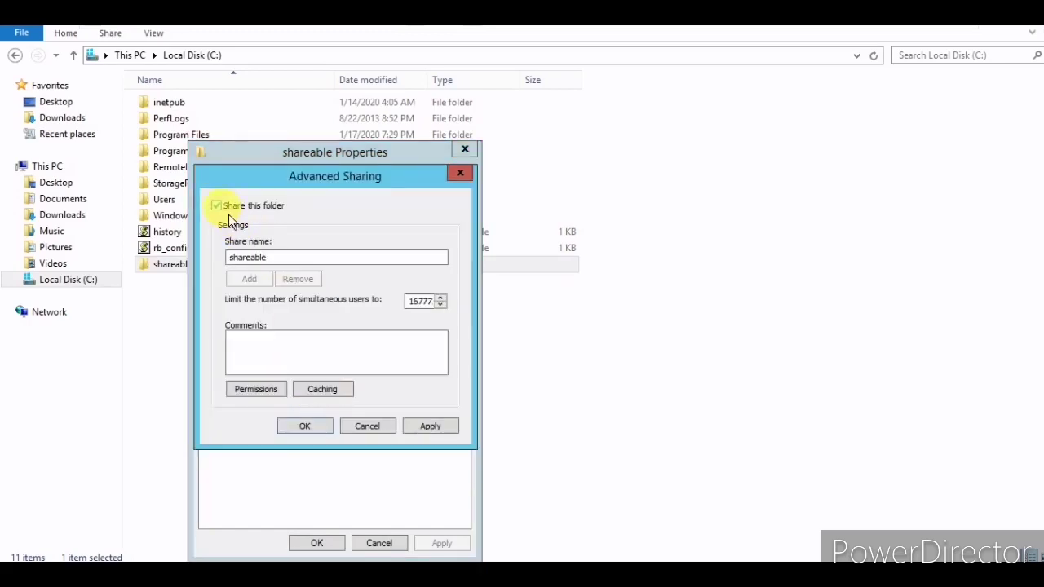
left_click(420, 432)
View the share permissions of the shareable folder and close its properties.
left_click(260, 389)
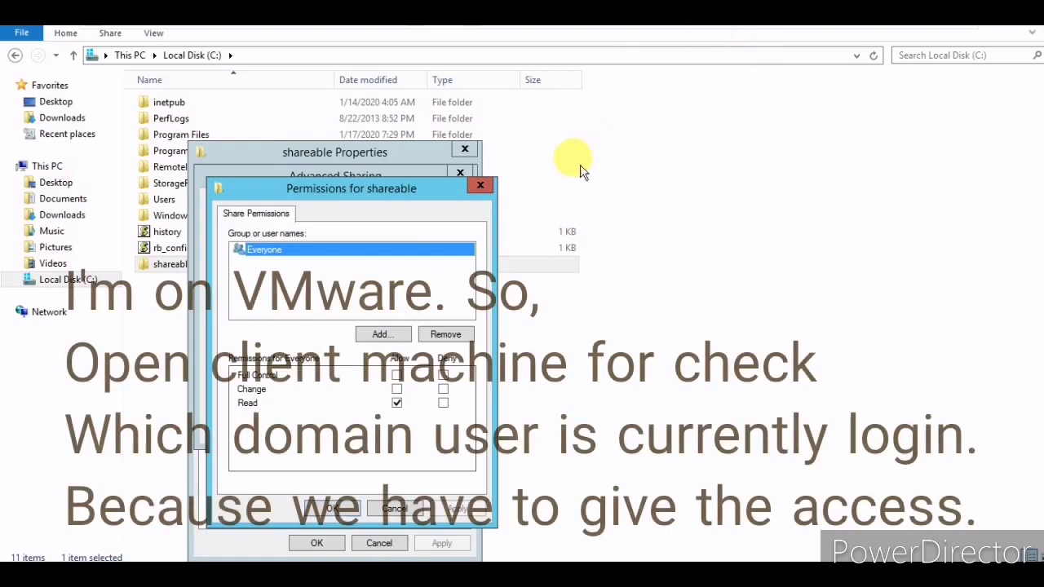
left_click(480, 186)
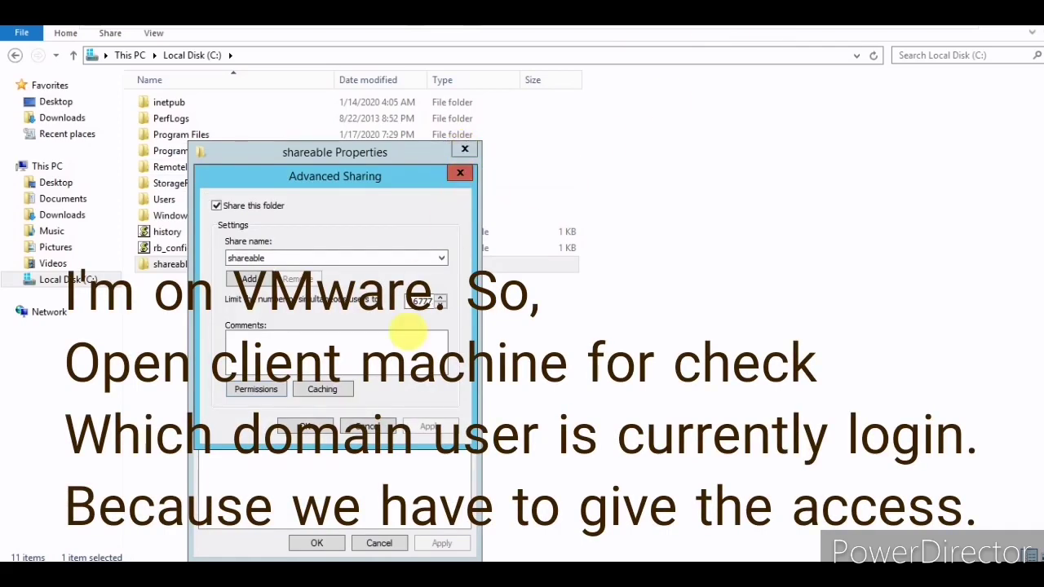
left_click(317, 542)
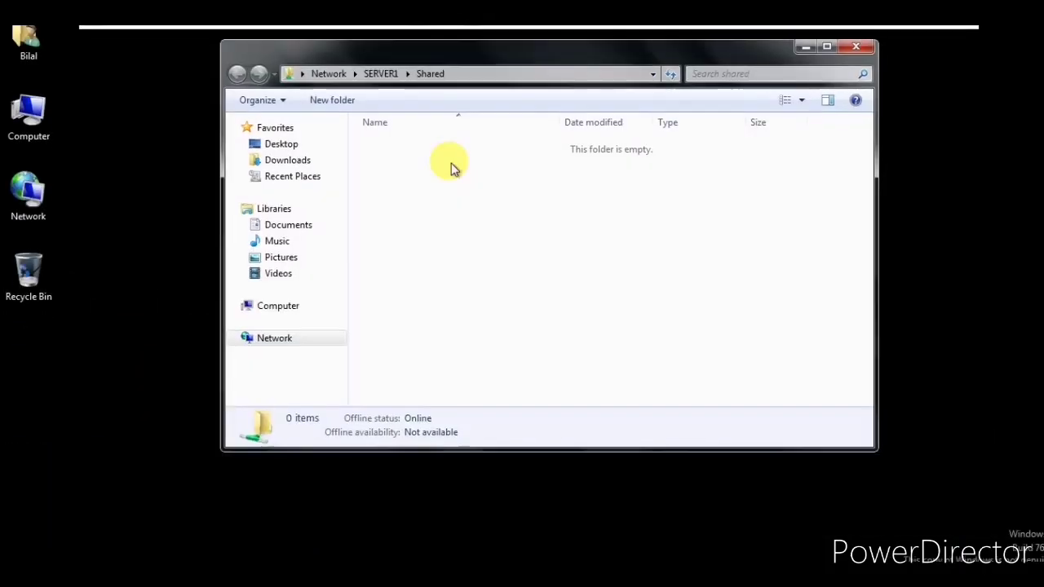
On the client machine, close the open network folder and check which domain user is logged in.
left_click(857, 49)
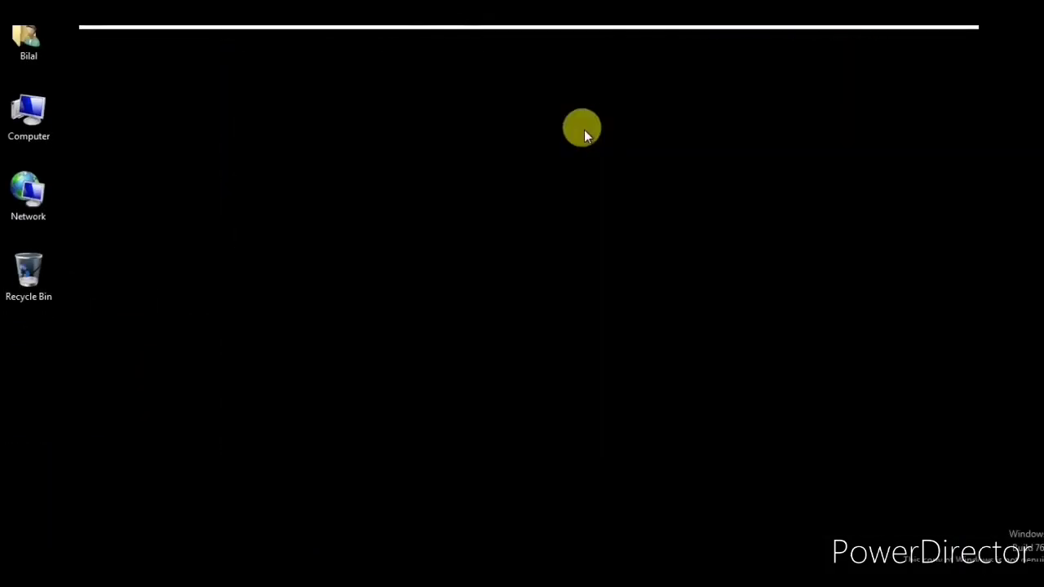
right_click(582, 130)
left_click(643, 178)
left_click(18, 574)
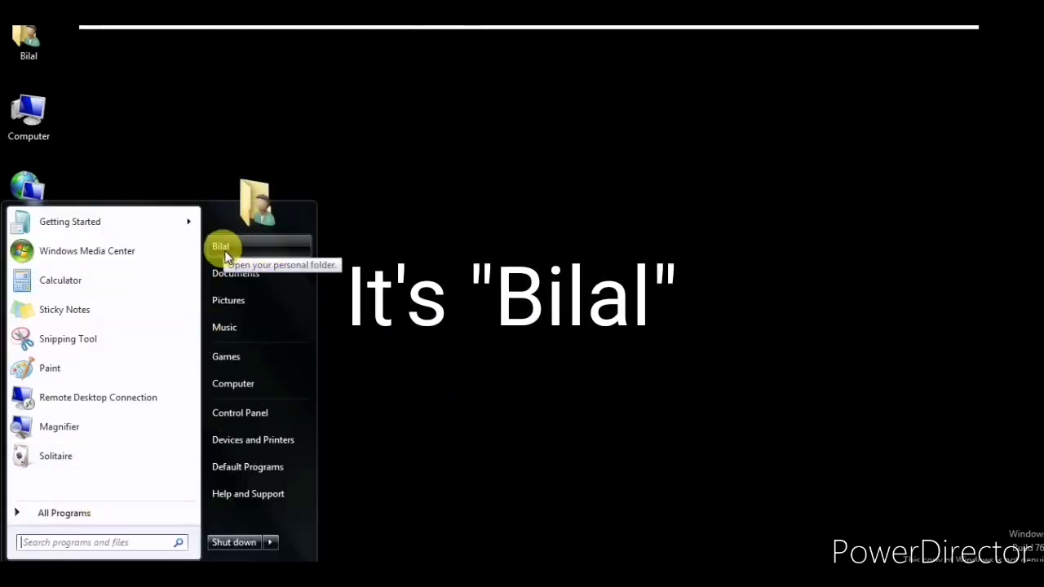
left_click(500, 193)
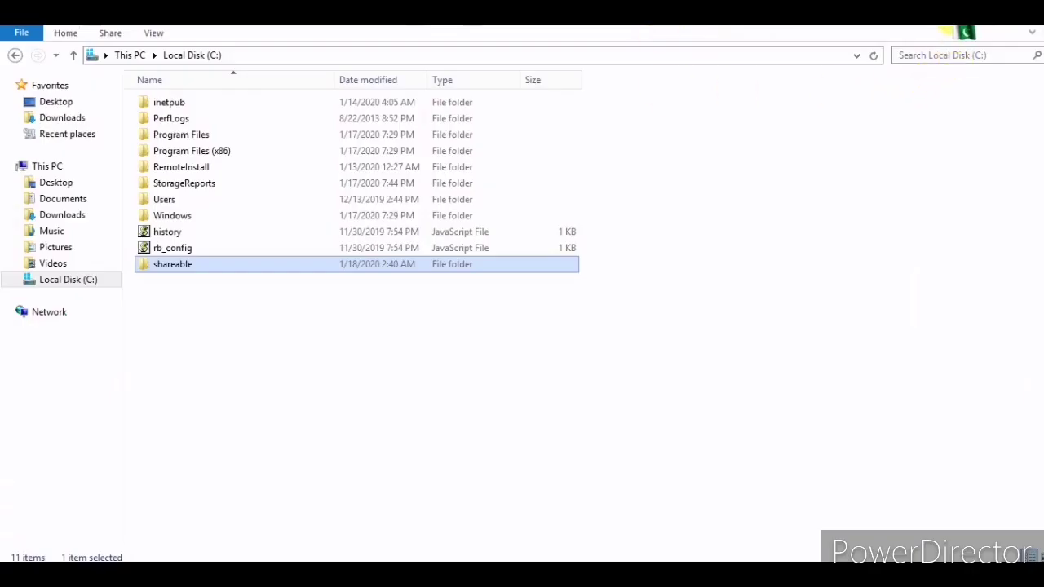
On the server, find the client's logged-in user in Active Directory Users and Computers and examine the user's account properties.
left_click(999, 36)
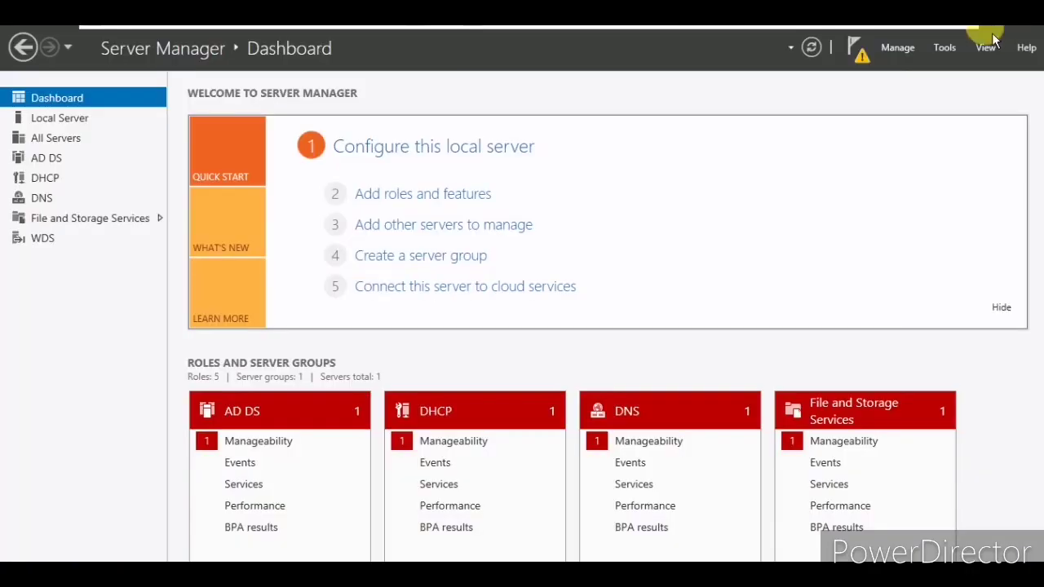
left_click(944, 49)
left_click(902, 139)
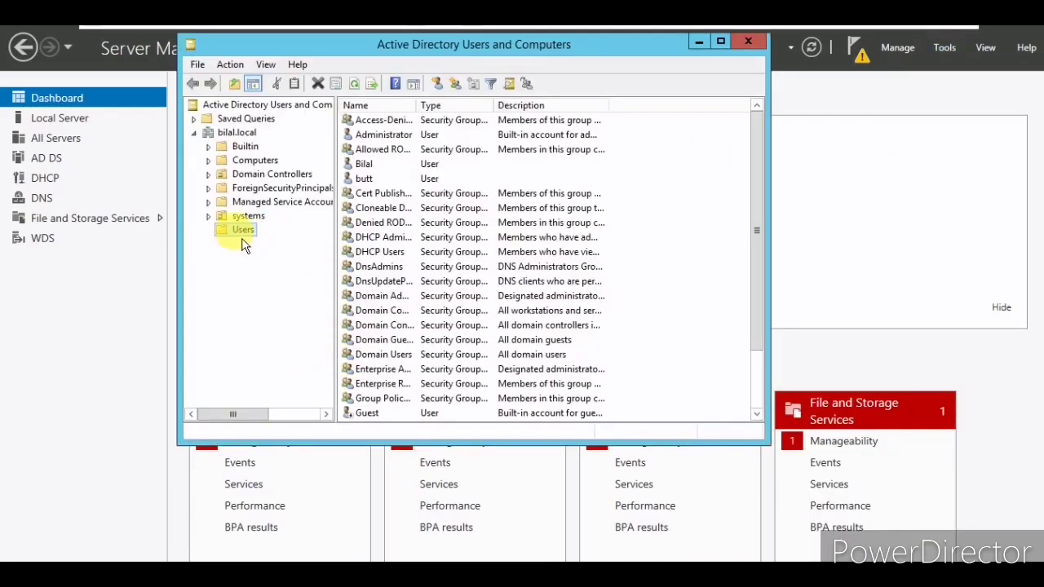
left_click(363, 167)
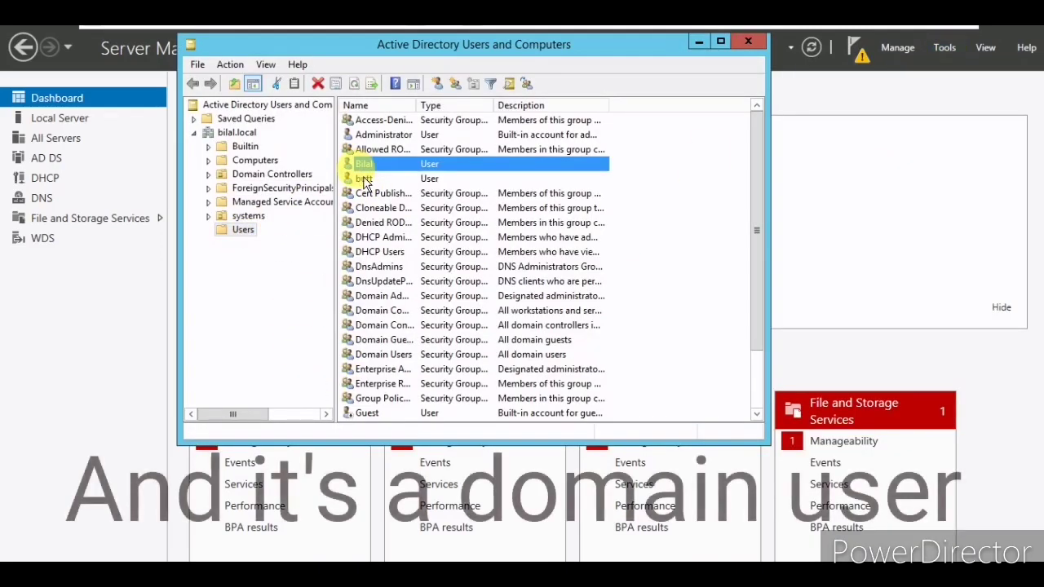
double_click(364, 166)
left_click(438, 95)
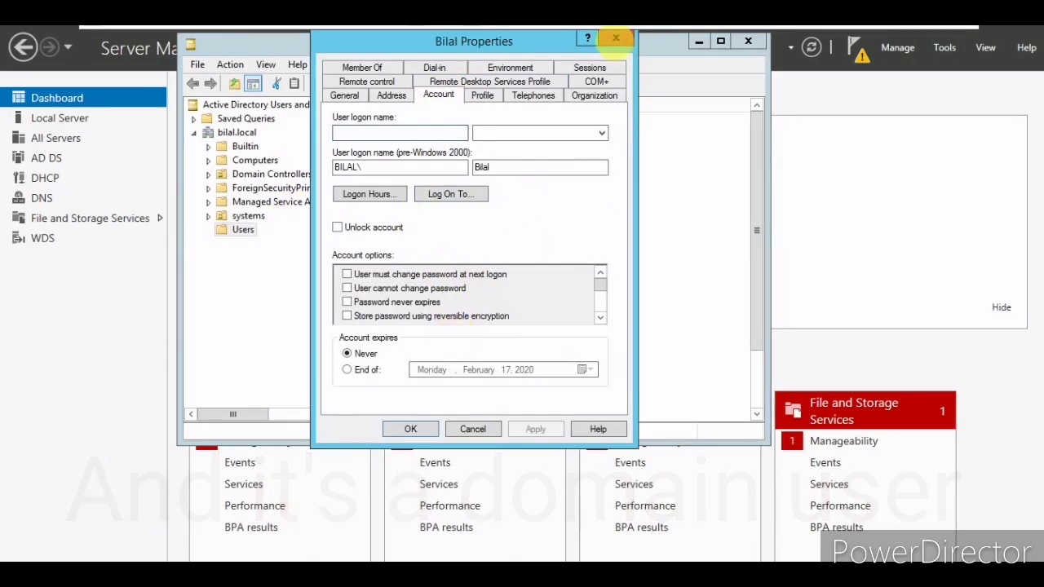
left_click(616, 38)
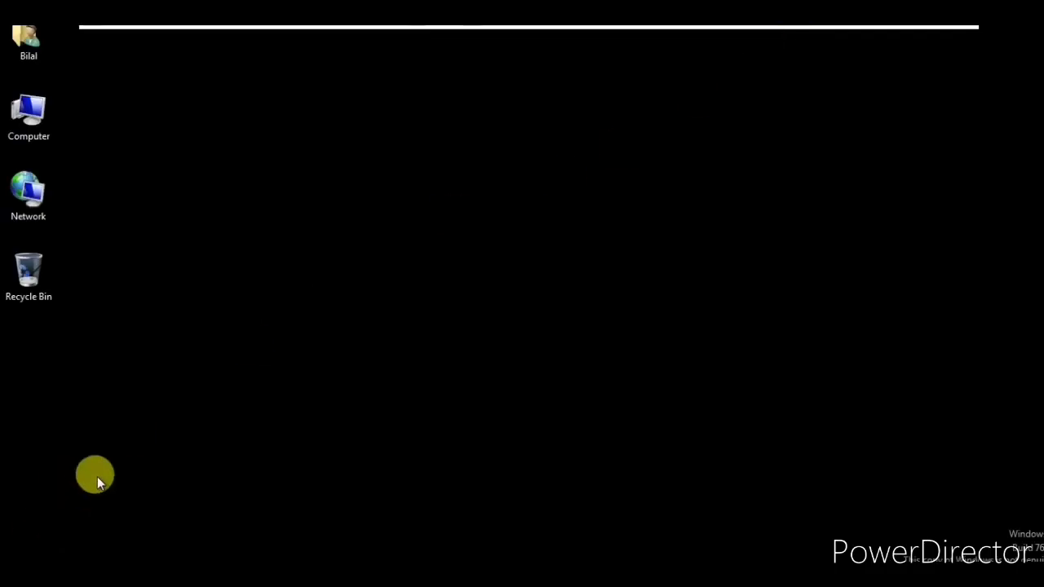
On the server, close Active Directory Users and Computers, then bring up and close the Add Roles and Features Wizard's installation progress.
key("super")
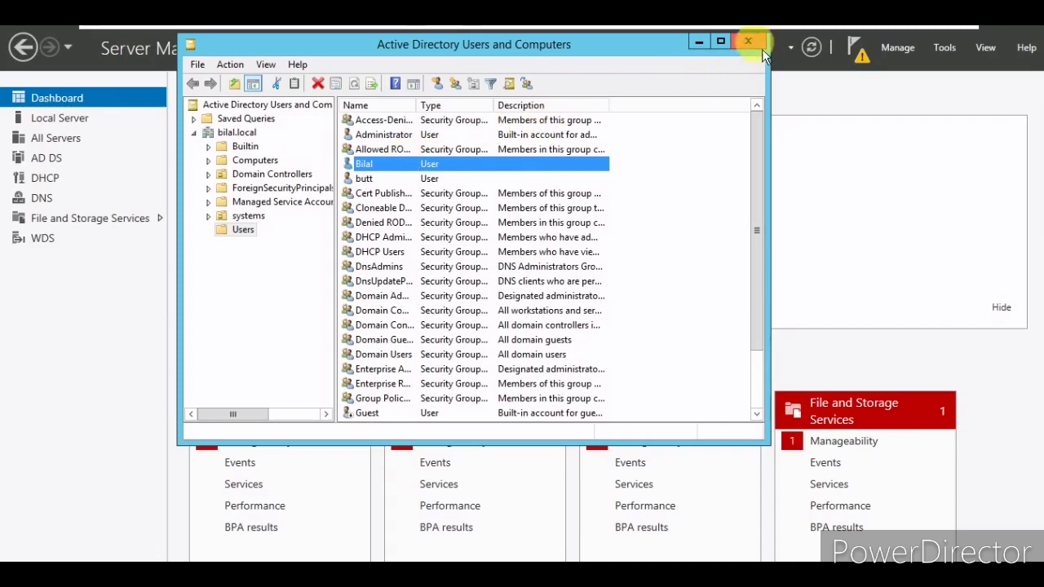
left_click(760, 46)
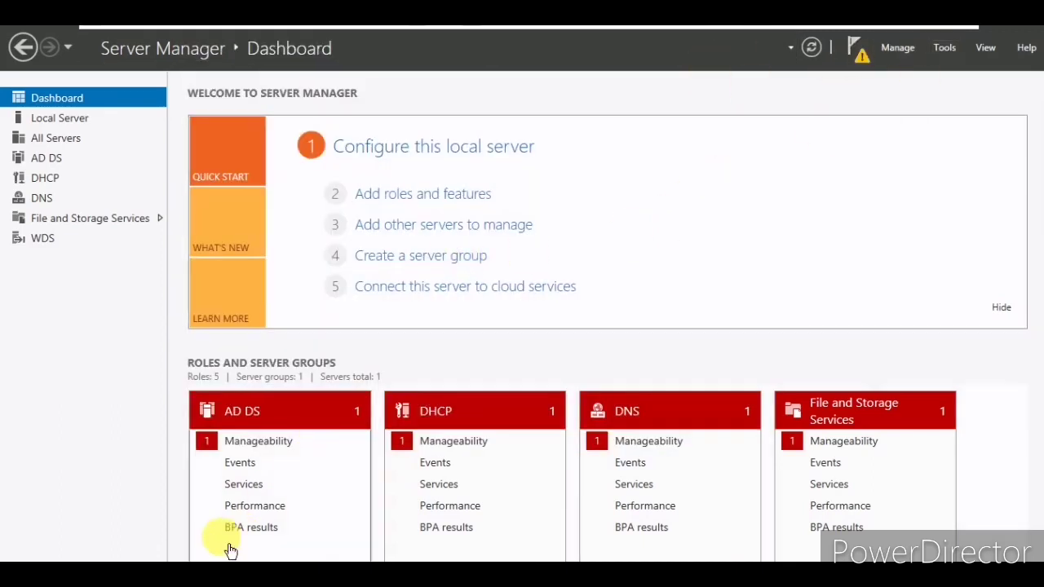
mouse_move(163, 541)
left_click(300, 506)
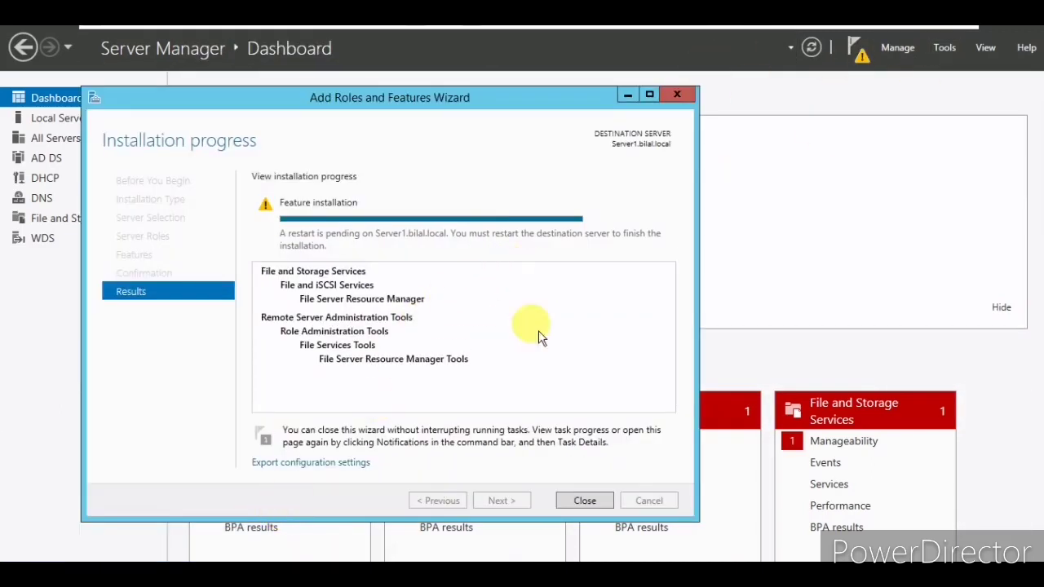
left_click(599, 505)
Review the feature installation task in Server Manager's notifications and its Add Roles and Features details.
left_click(856, 51)
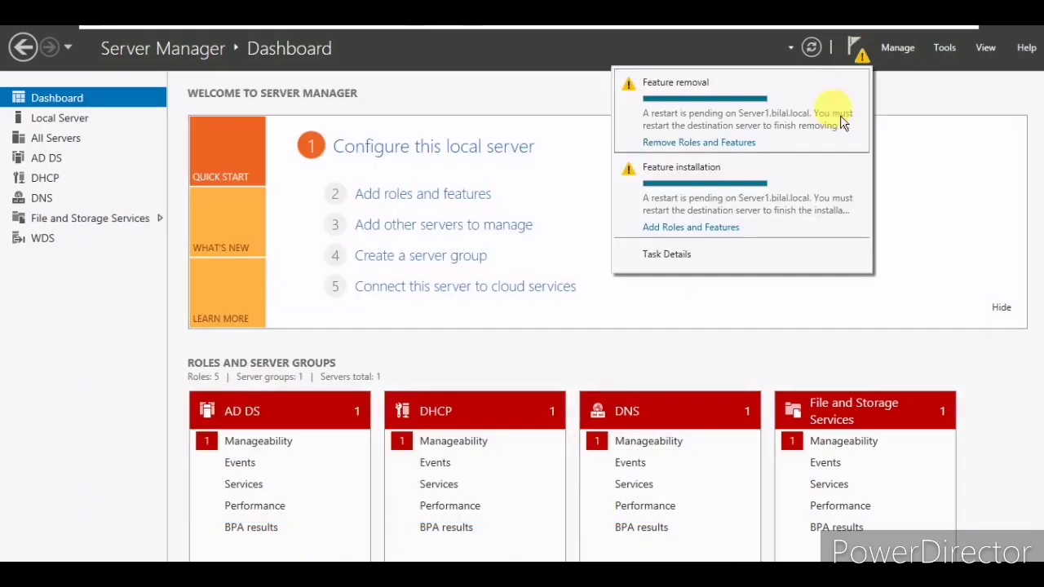
left_click(685, 228)
left_click(546, 462)
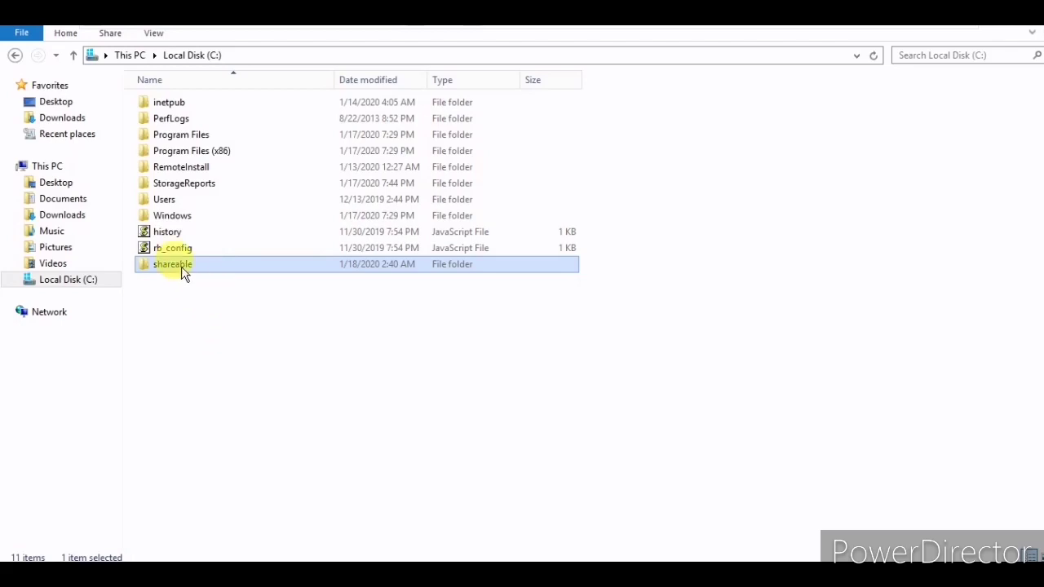
right_click(183, 273)
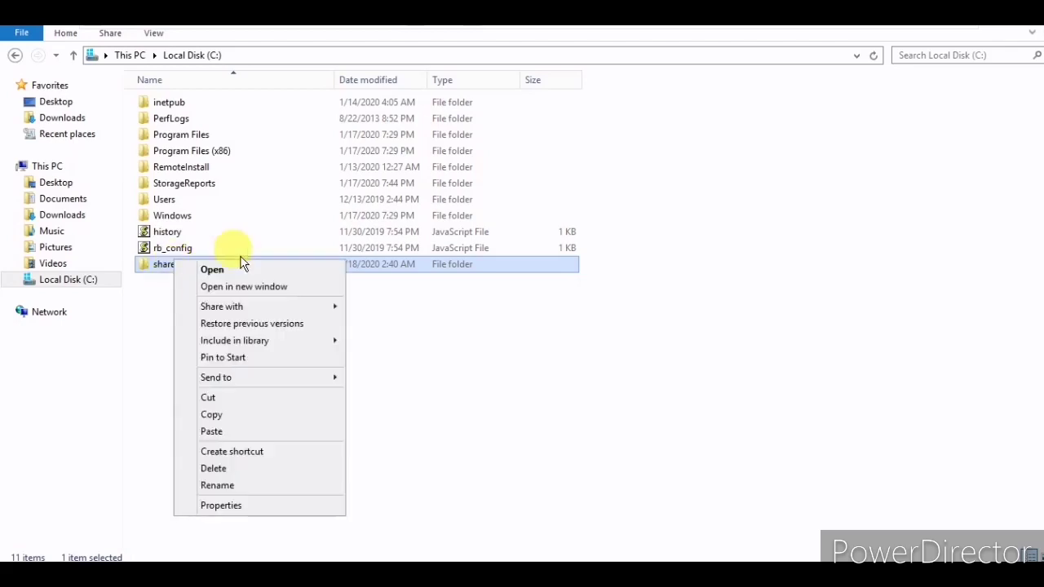
left_click(492, 389)
Open File Server Resource Manager from Server Manager and display the quota templates under Quota Management.
left_click(126, 571)
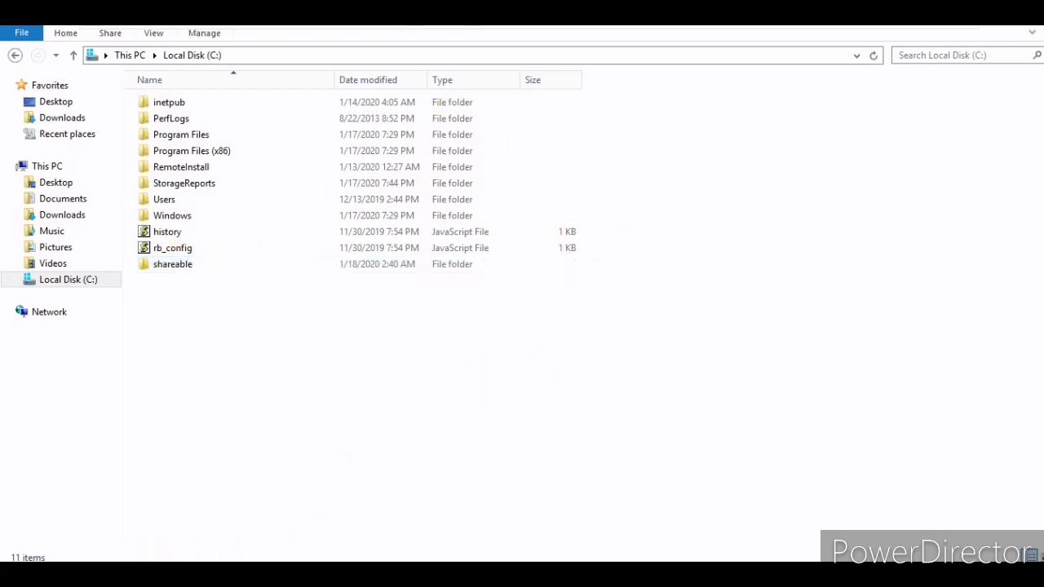
left_click(957, 57)
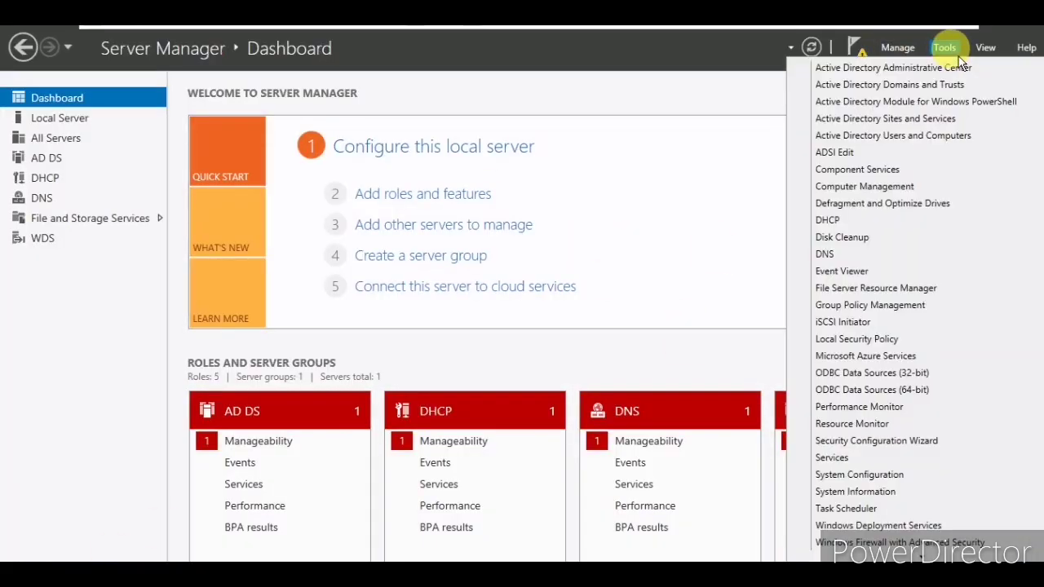
left_click(877, 287)
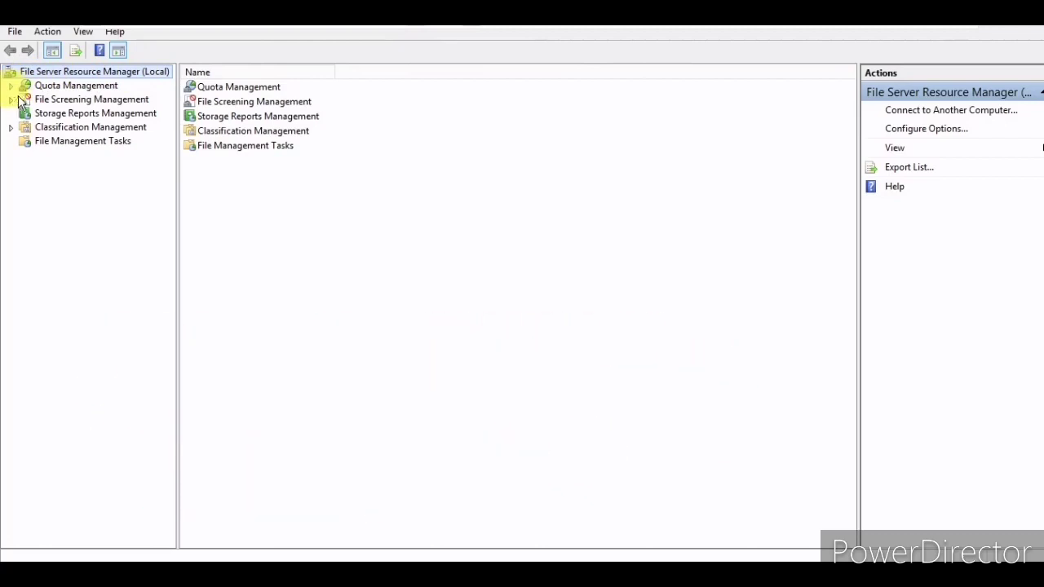
left_click(16, 90)
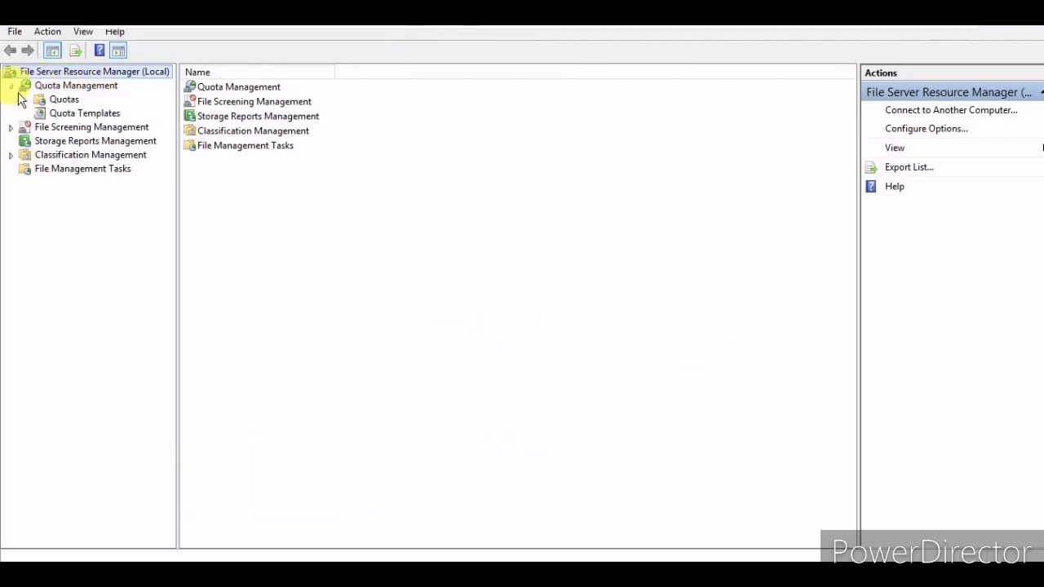
left_click(74, 118)
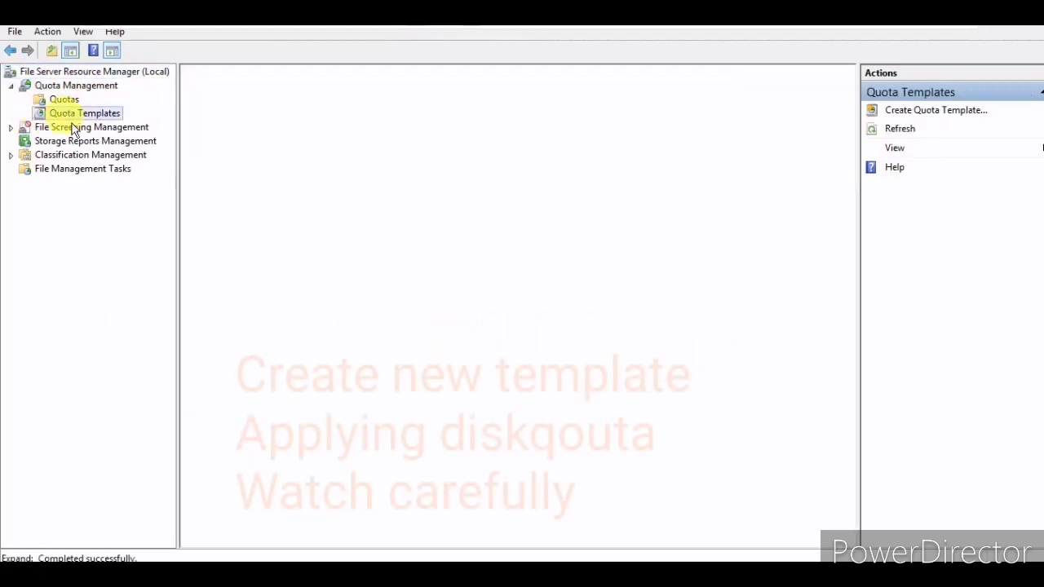
Start a quota template named Testing with the description "Check share folder size qouta" and a space limit of 500 KB.
right_click(73, 121)
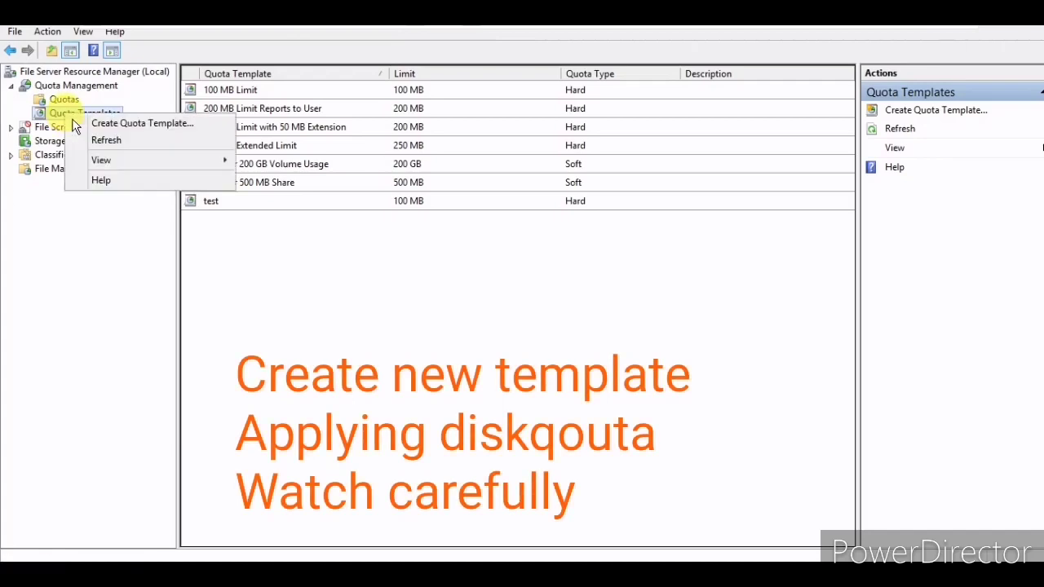
left_click(130, 123)
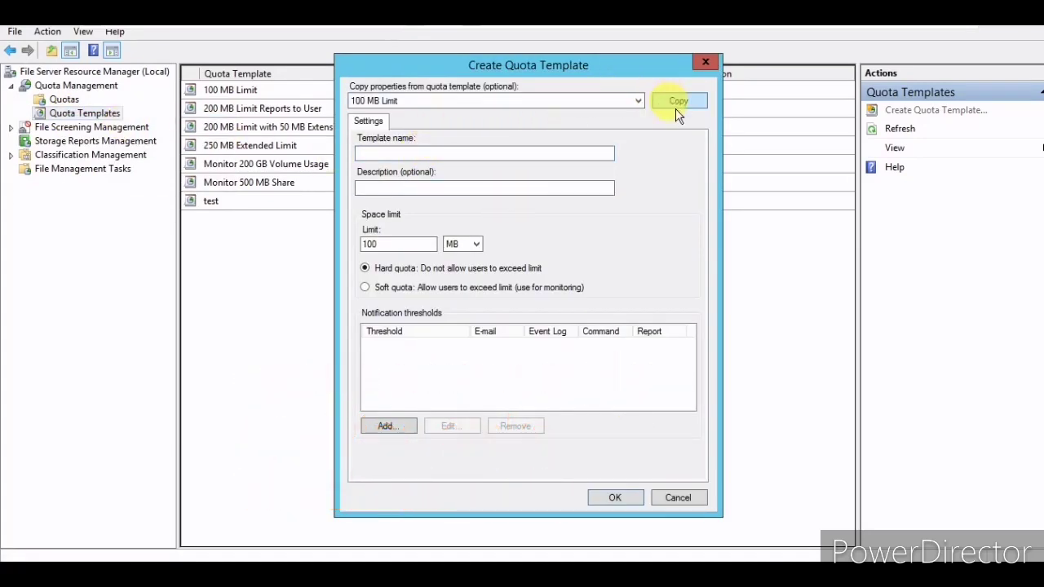
left_click(637, 106)
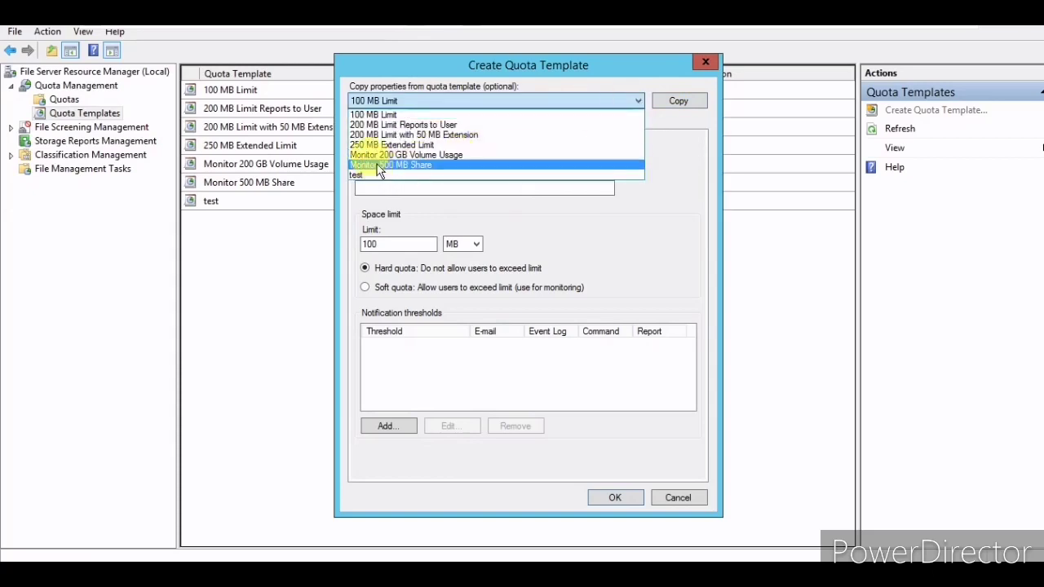
left_click(426, 220)
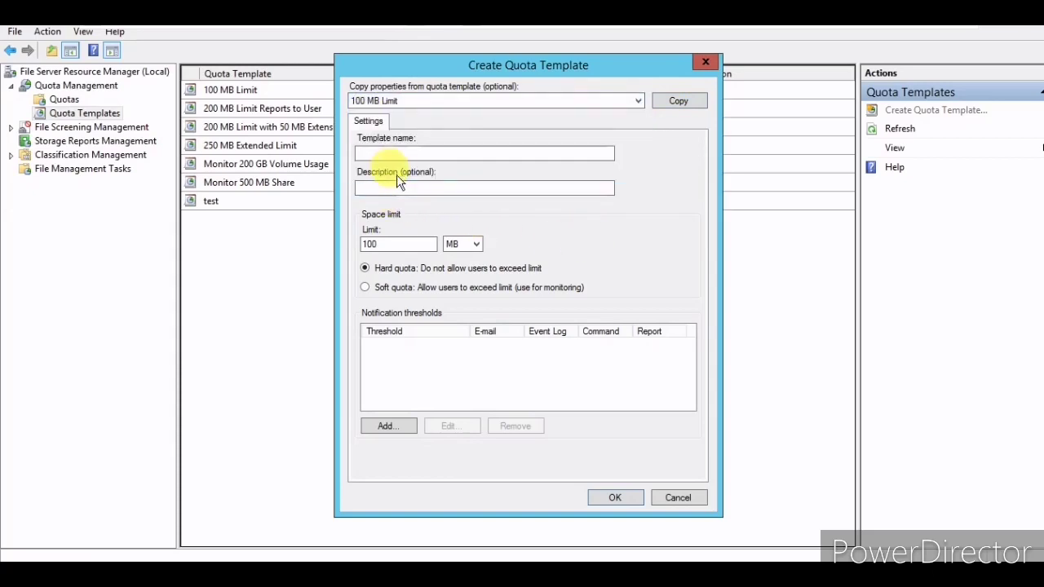
left_click(466, 244)
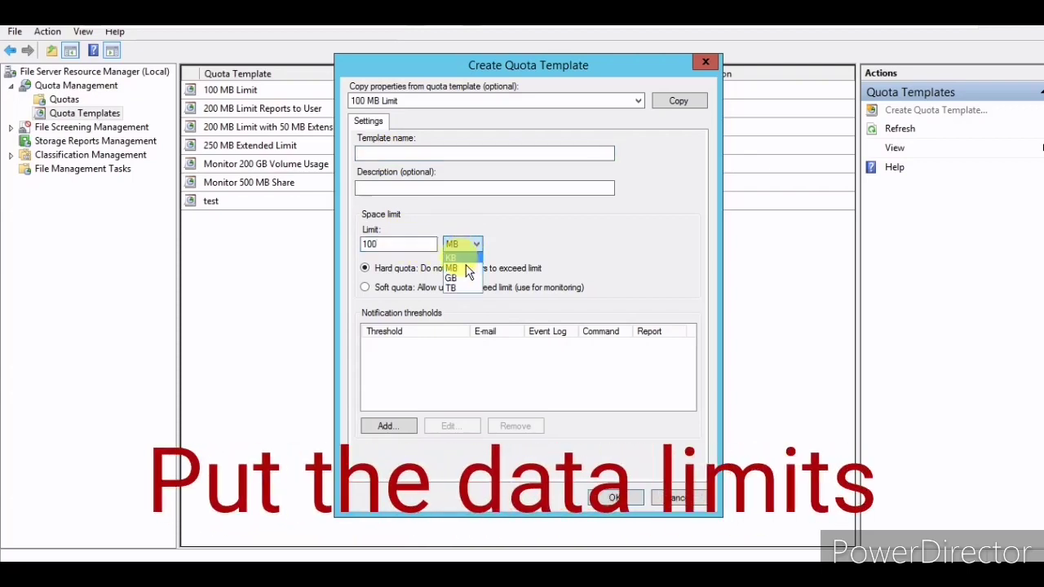
left_click(452, 257)
left_click(377, 243)
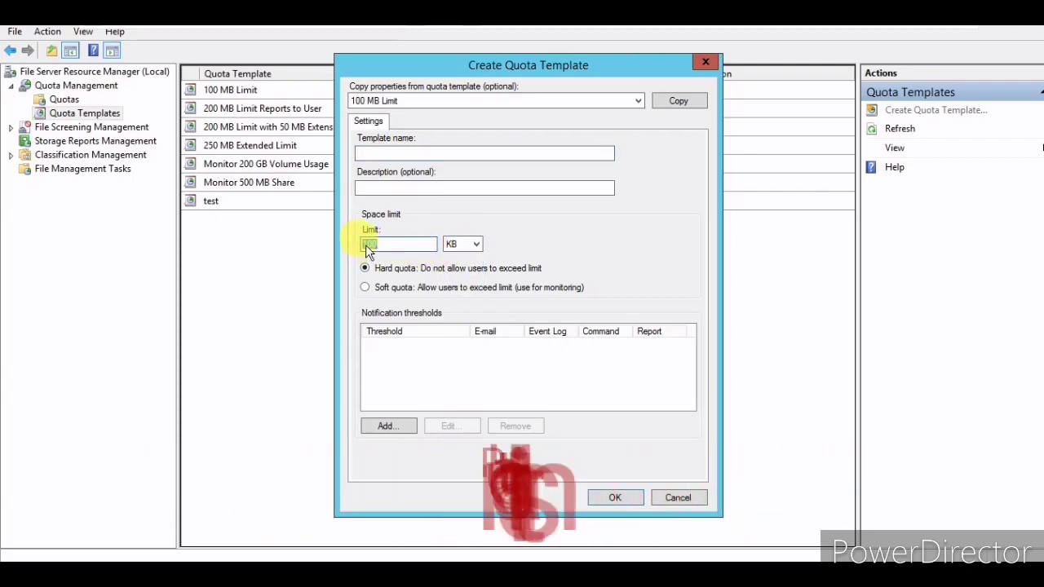
type("500")
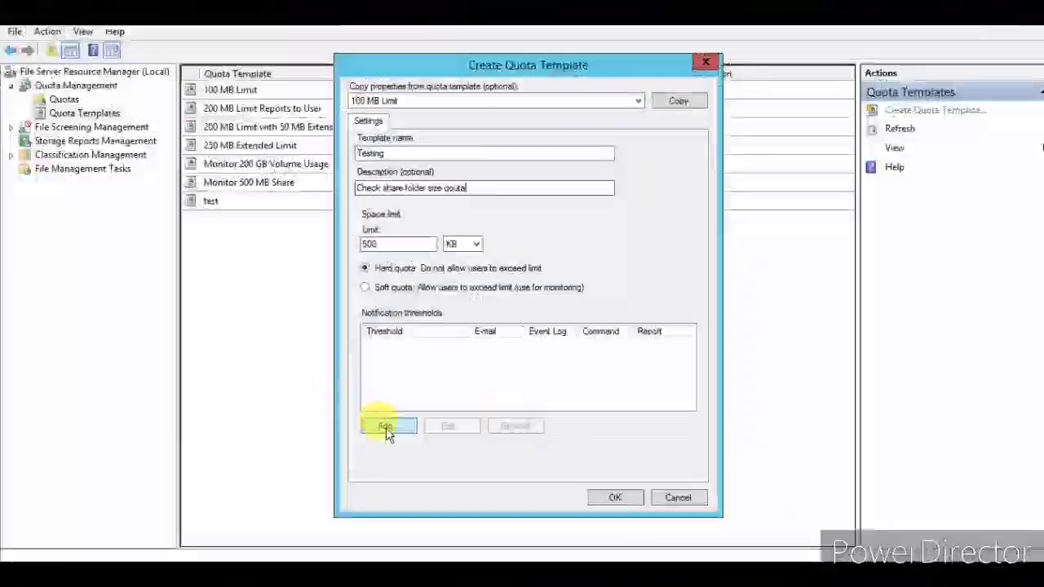
Add a 75% notification threshold that sends a warning to the event log, and save the Testing quota template.
left_click(389, 431)
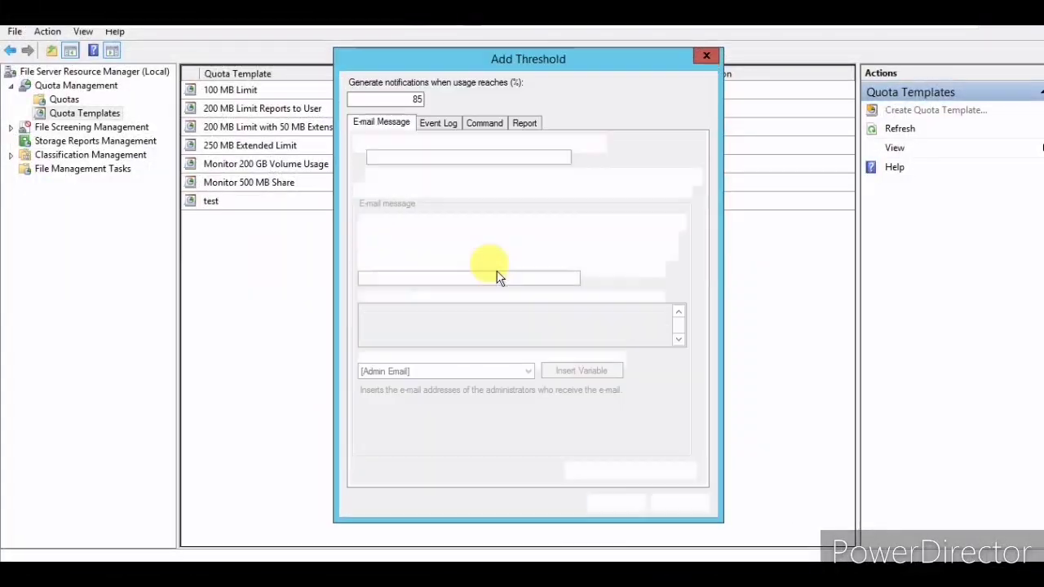
left_click(440, 124)
left_click(357, 144)
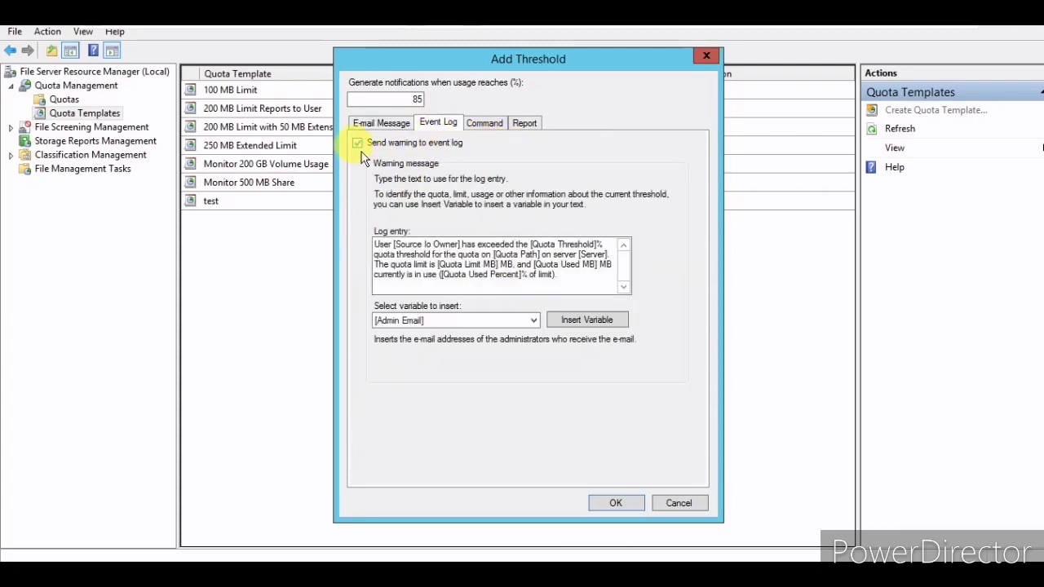
left_click_drag(408, 99, 455, 106)
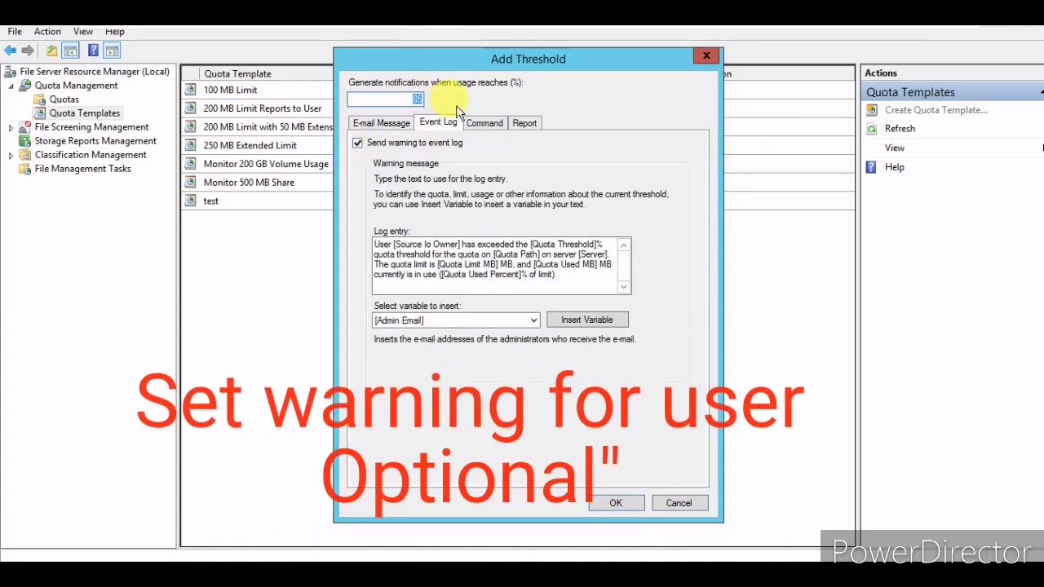
type("75")
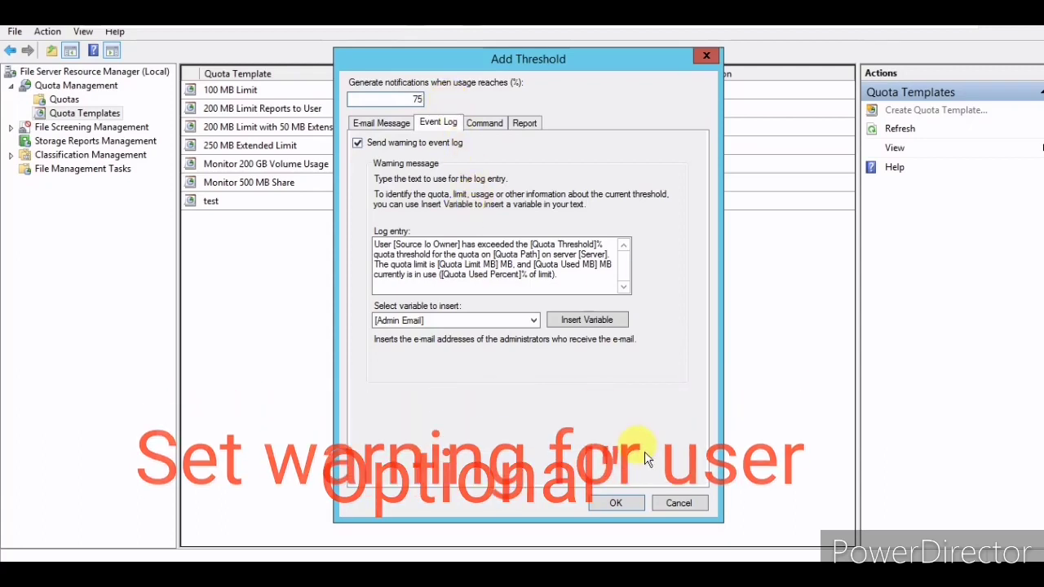
left_click(623, 504)
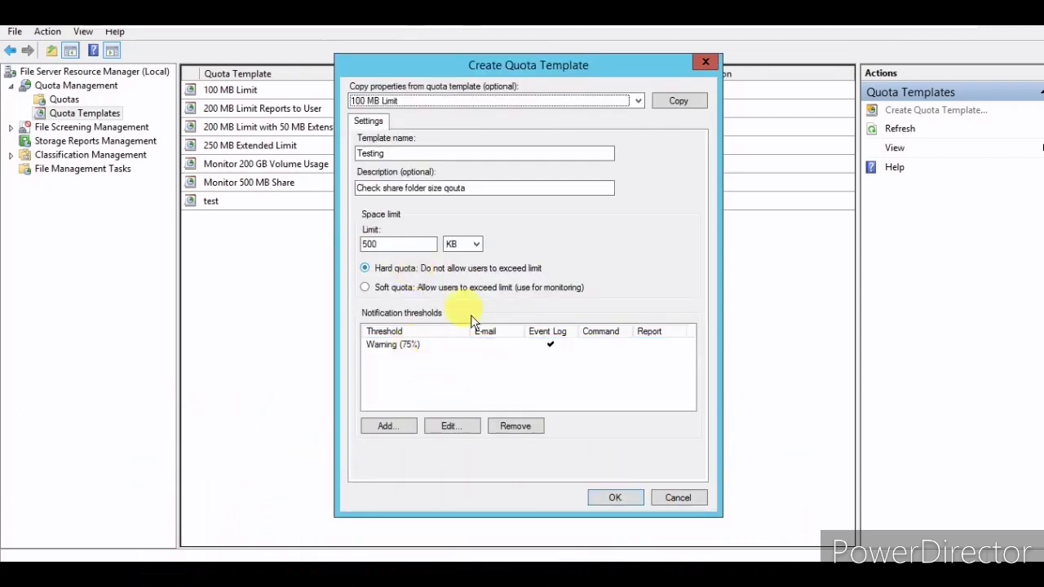
left_click(623, 504)
Start a new quota from the Testing template and choose C:\shareable as its quota path.
left_click(225, 230)
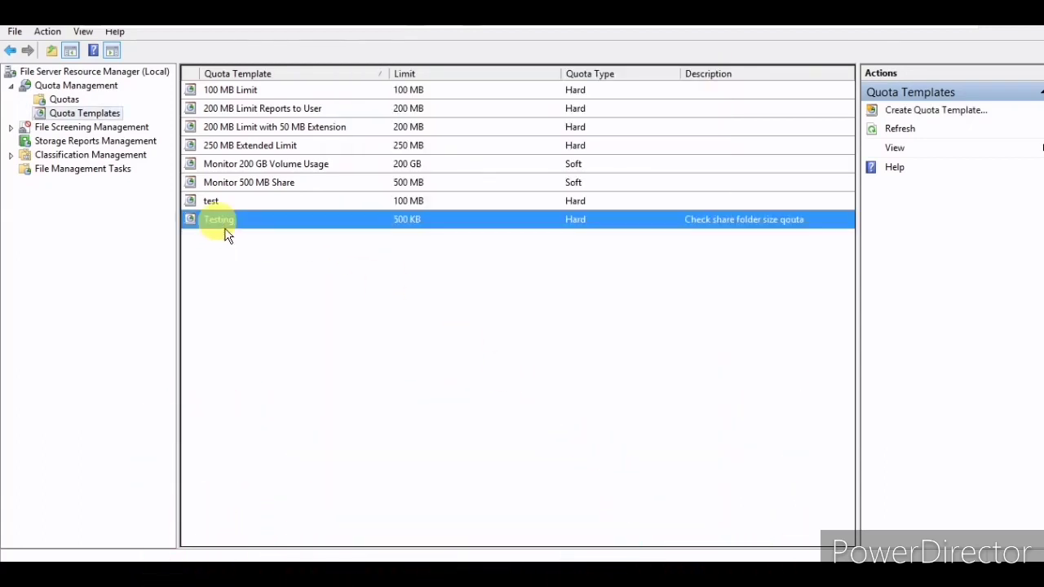
right_click(225, 230)
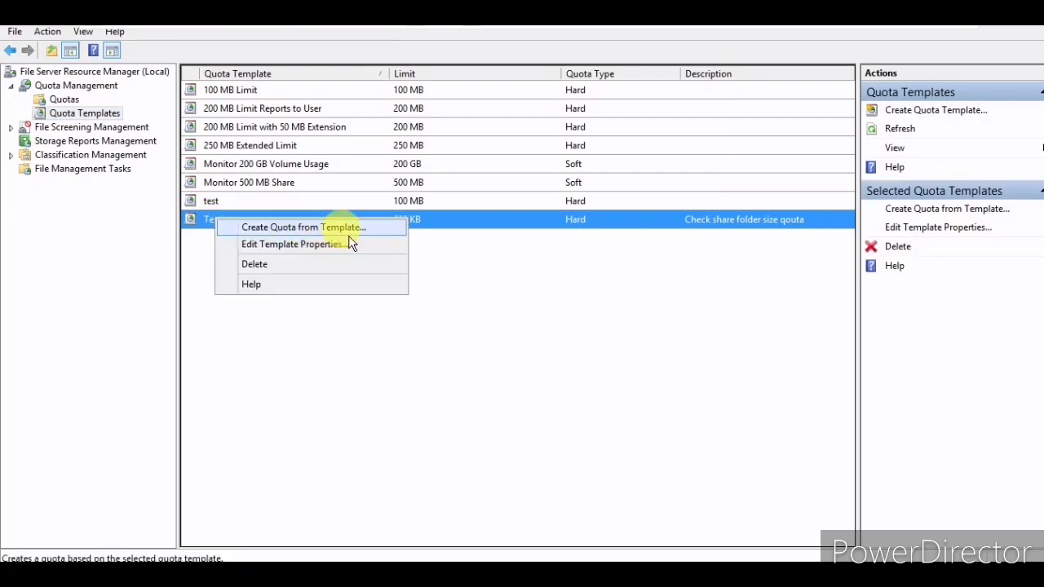
left_click(318, 227)
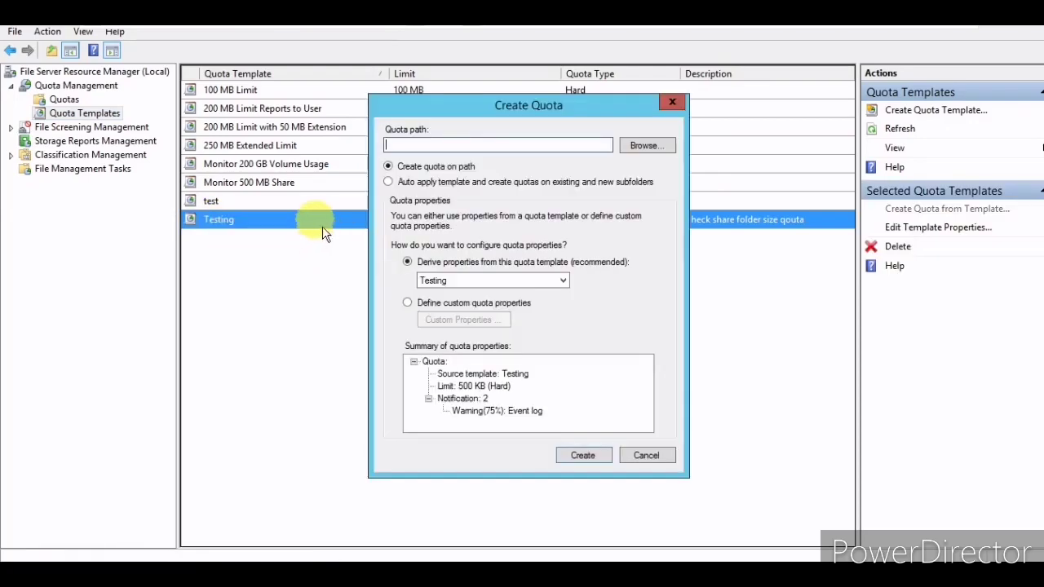
left_click(644, 146)
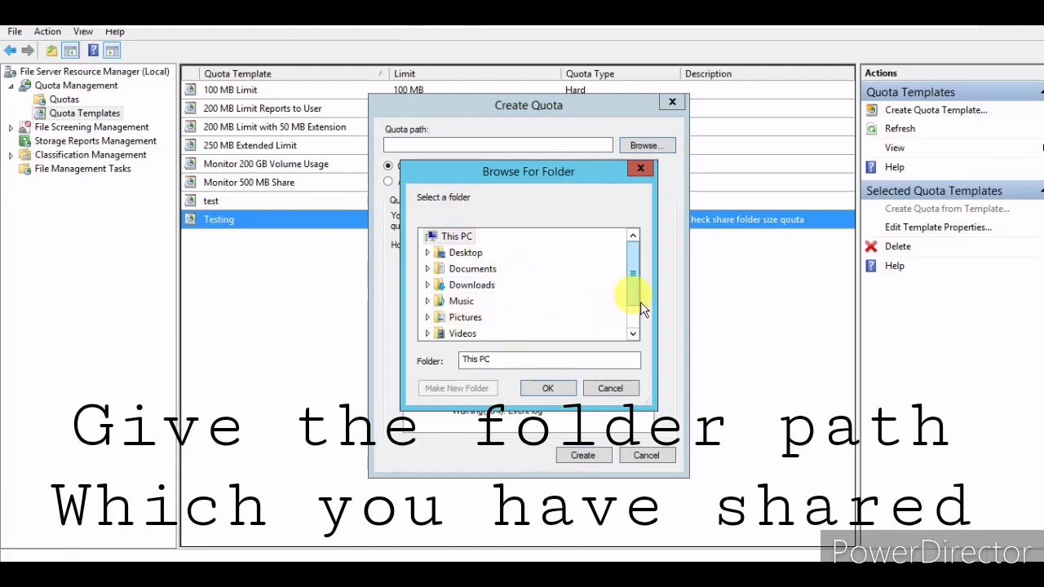
scroll(636, 301, "down", 1)
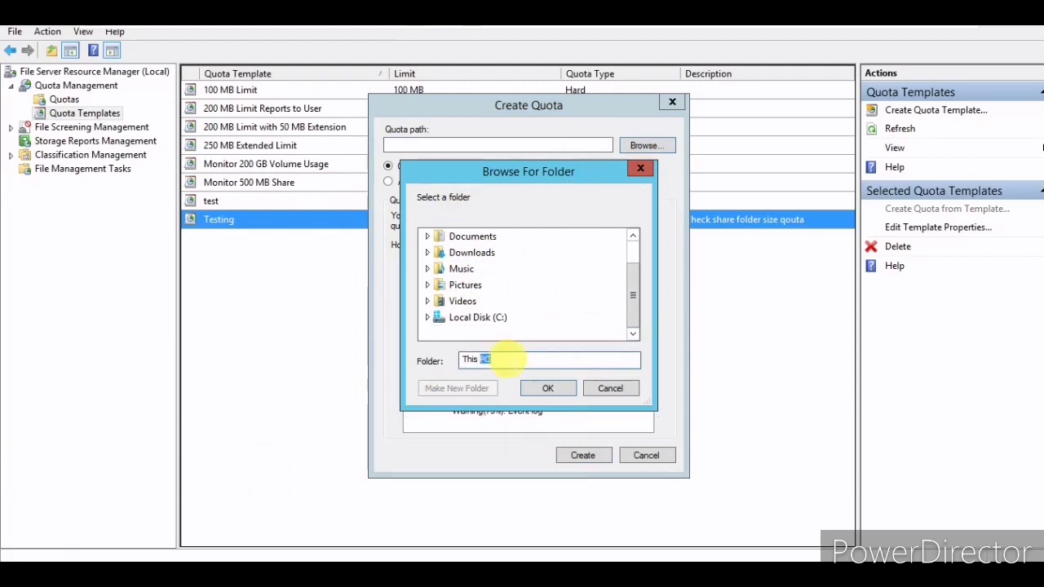
left_click(478, 317)
scroll(481, 312, "down", 1)
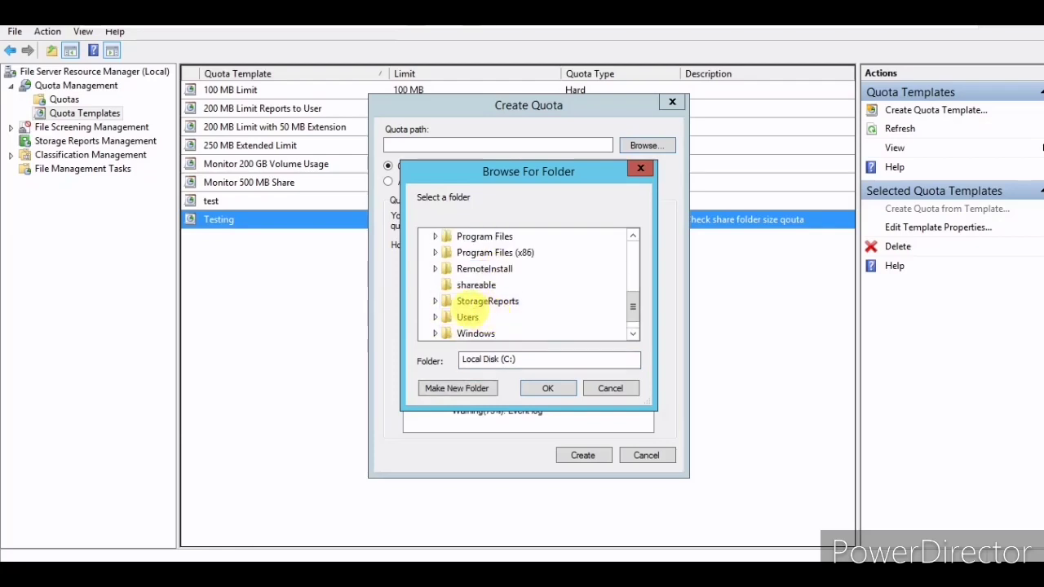
left_click(544, 389)
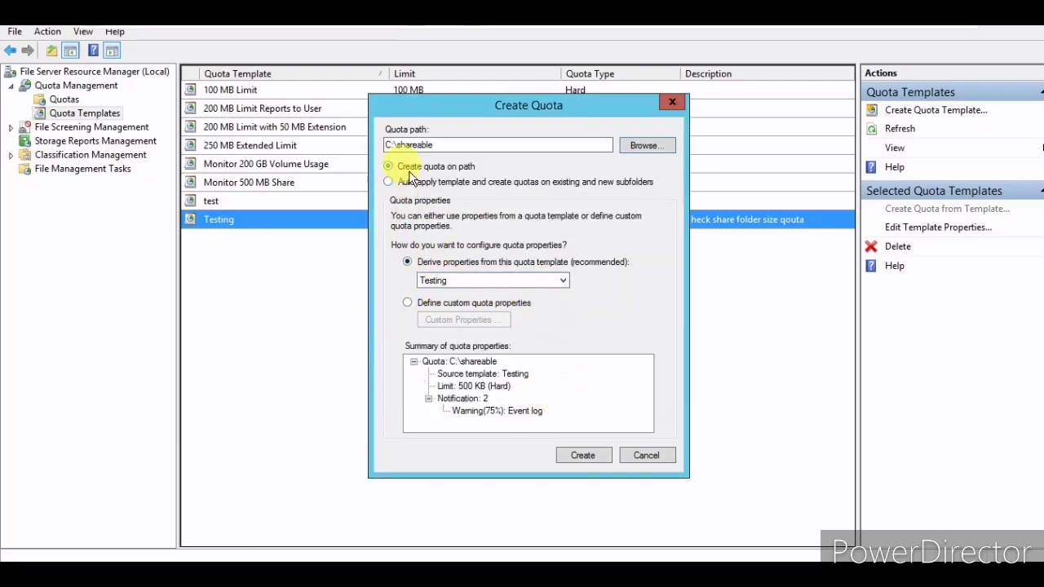
Derive the quota properties from the Testing template and create the quota on C:\shareable.
left_click(471, 282)
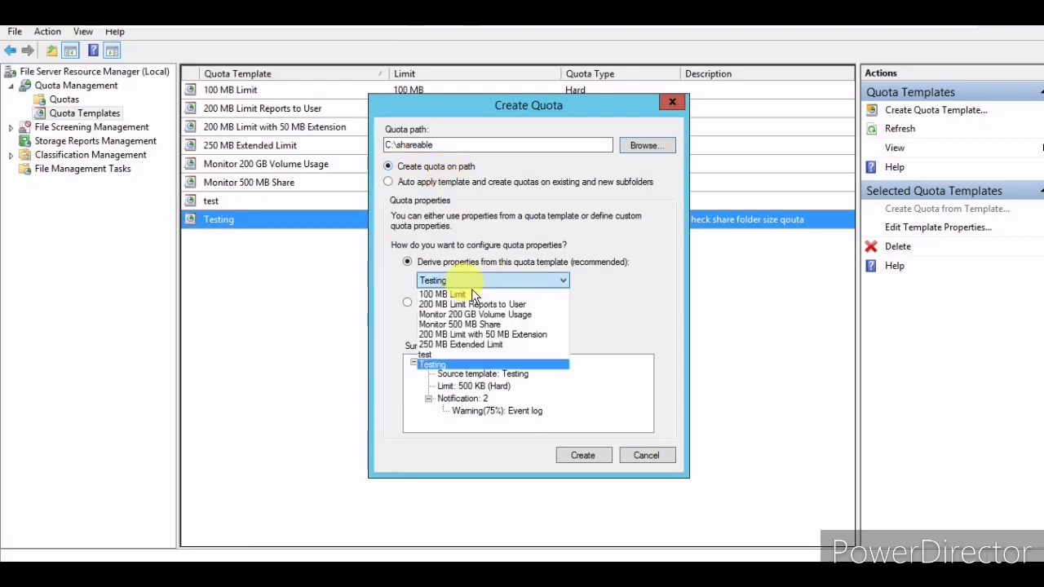
left_click(443, 367)
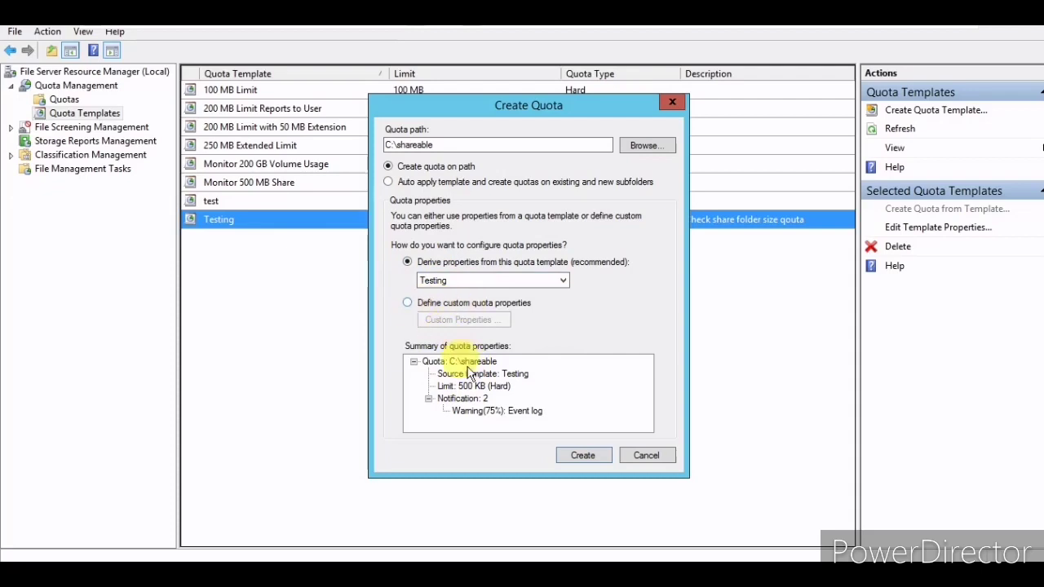
left_click(593, 456)
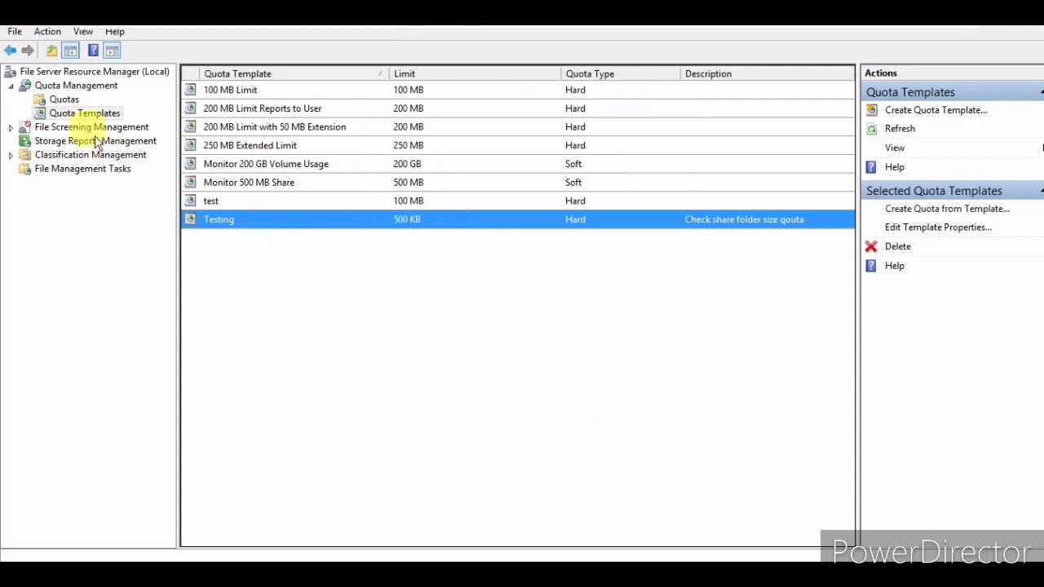
Display the quotas list and check the entry for C:\shareable.
left_click(64, 99)
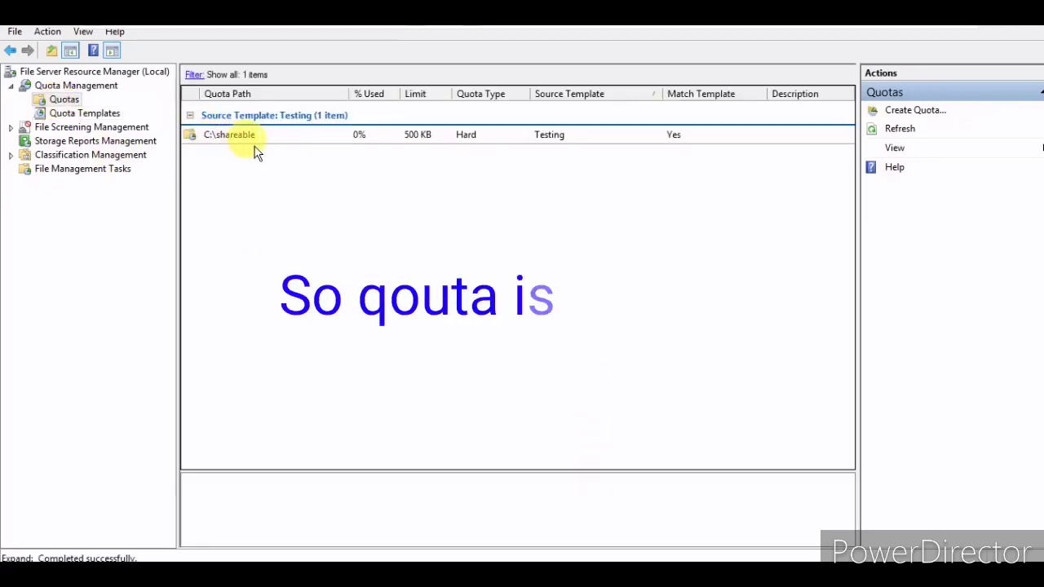
left_click(244, 137)
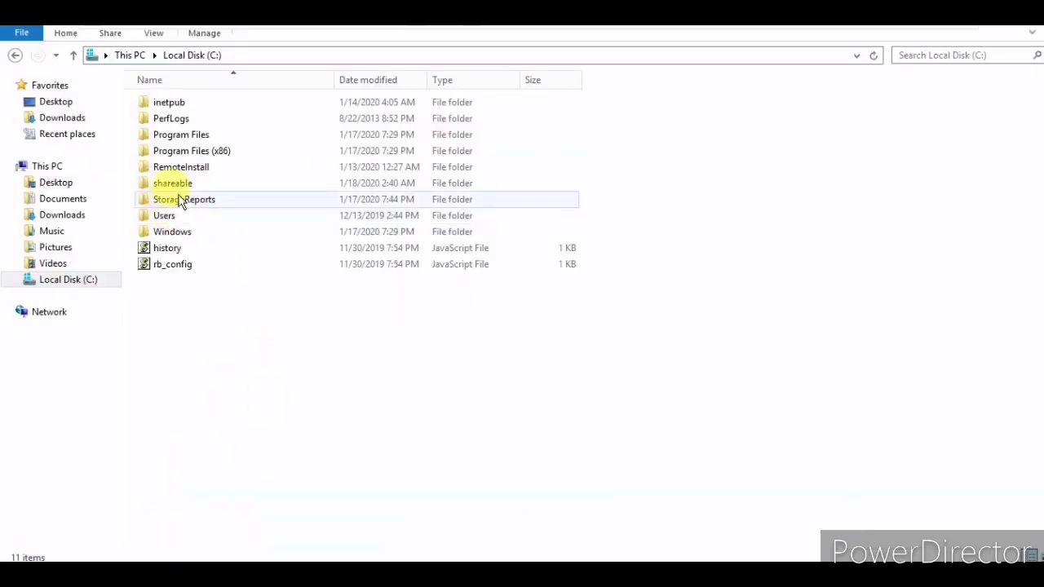
Open the share permissions in the shareable folder's advanced sharing settings and add the domain user's account.
right_click(179, 185)
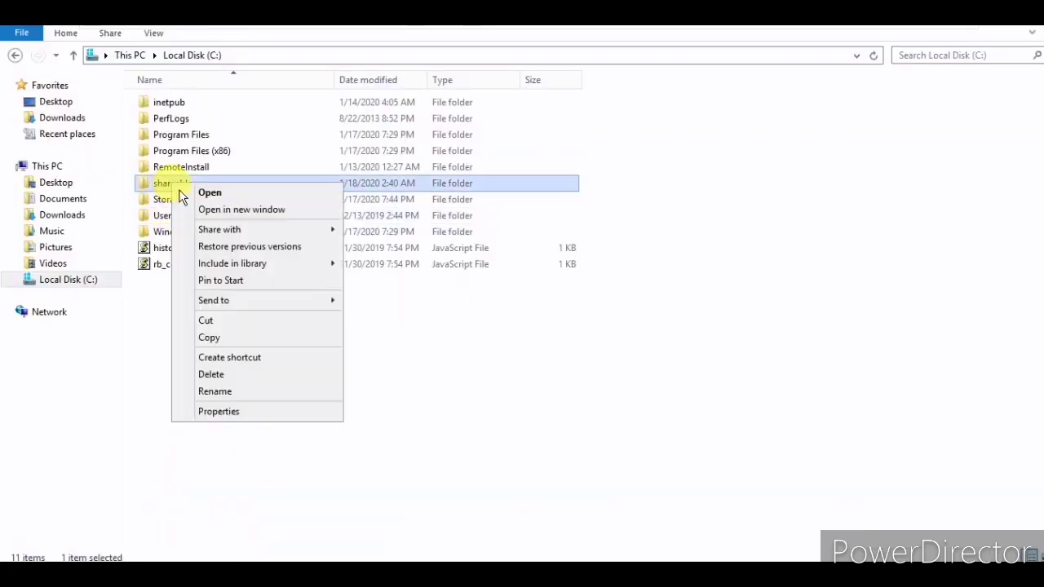
left_click(230, 414)
left_click(328, 197)
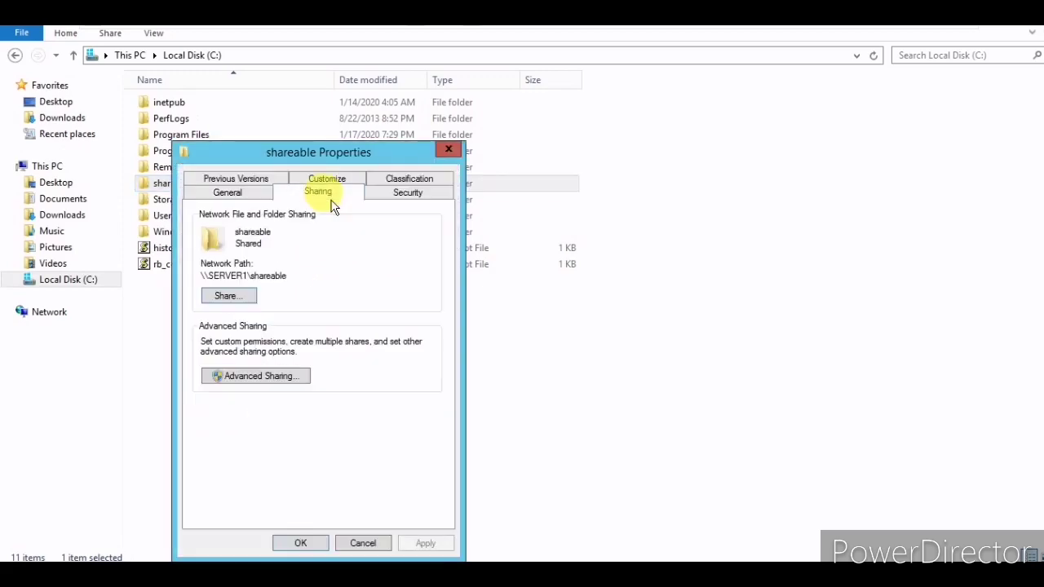
left_click(262, 377)
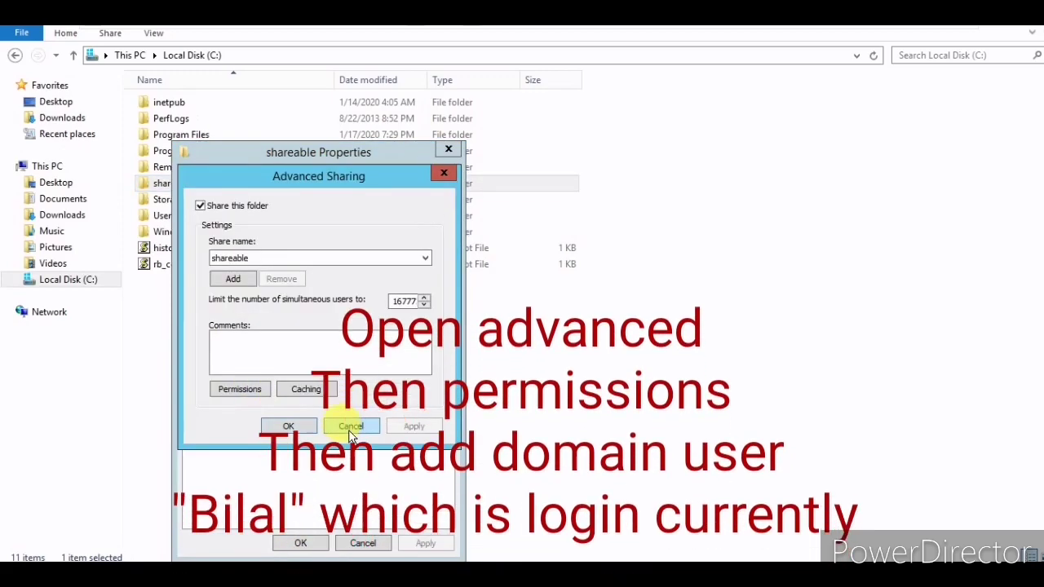
left_click(239, 389)
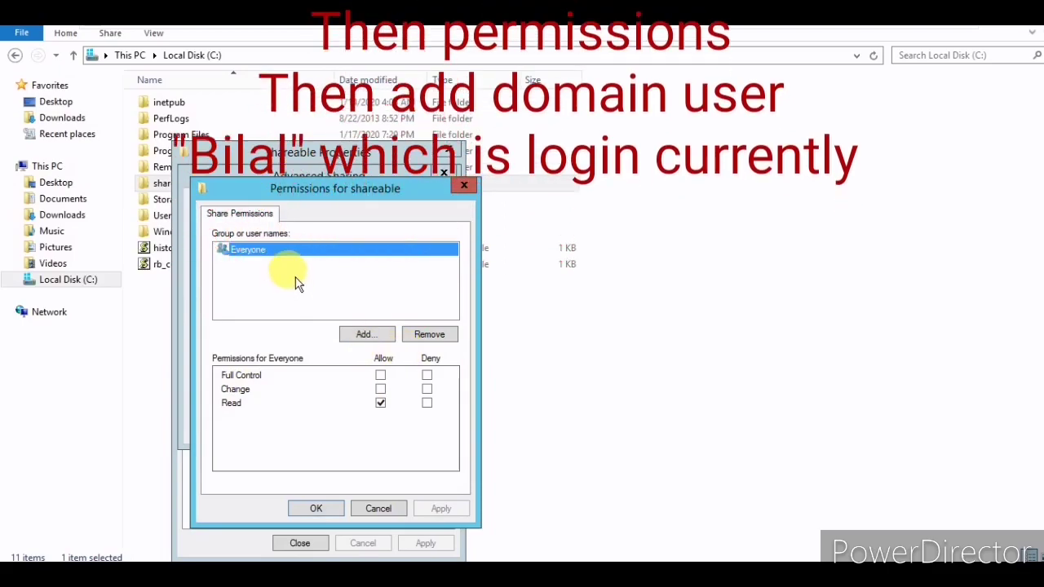
left_click(367, 338)
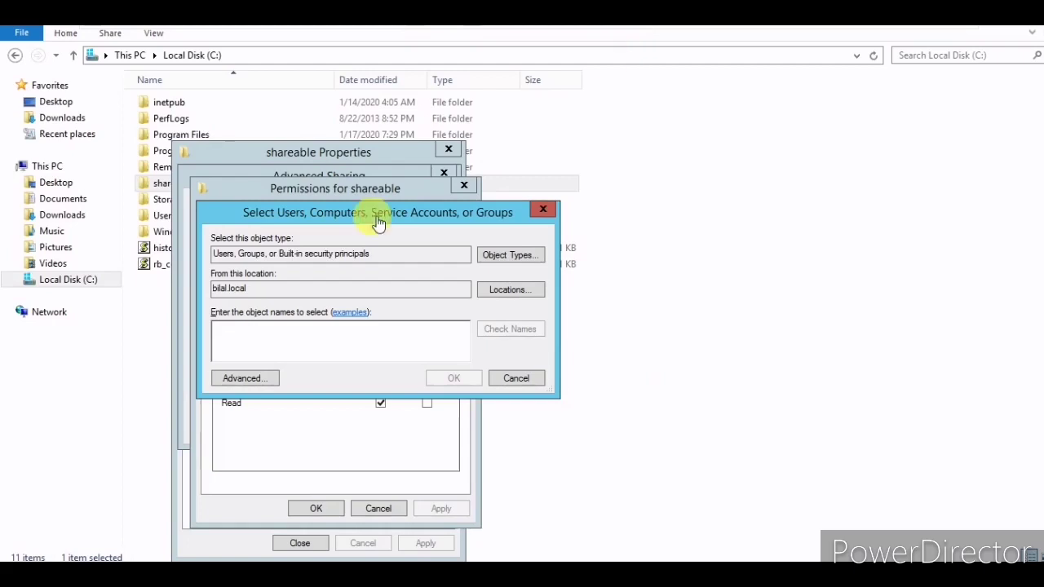
left_click(240, 343)
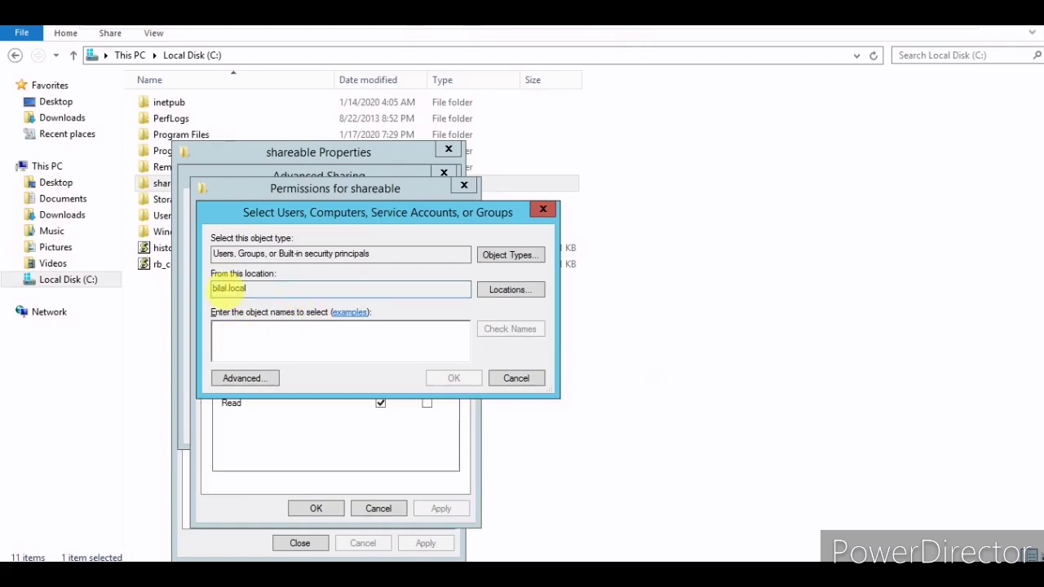
type("Bilal")
key("Return")
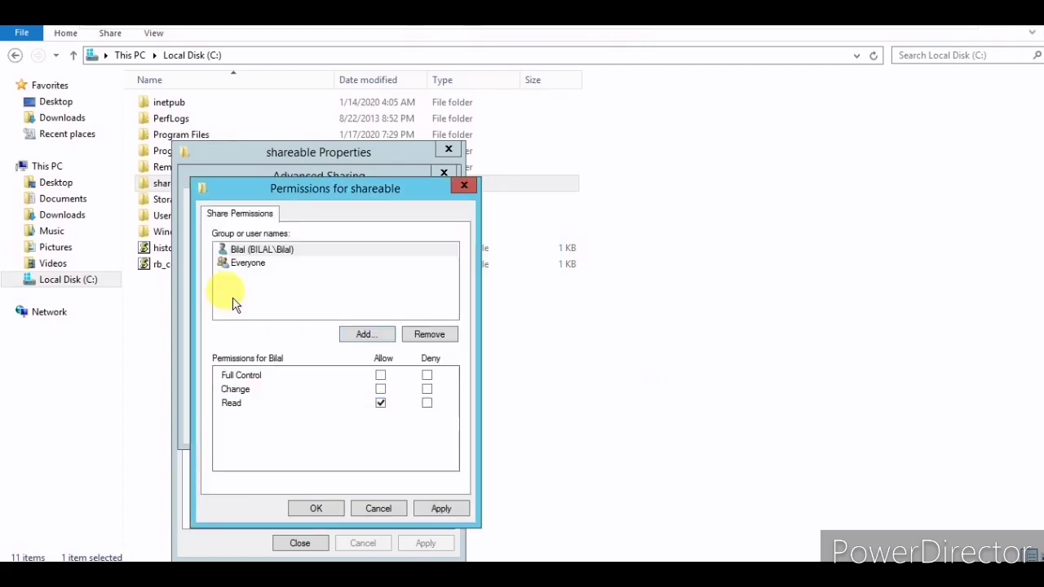
Allow the domain user Full Control on the share, apply the permissions, and close the advanced sharing settings.
left_click(264, 252)
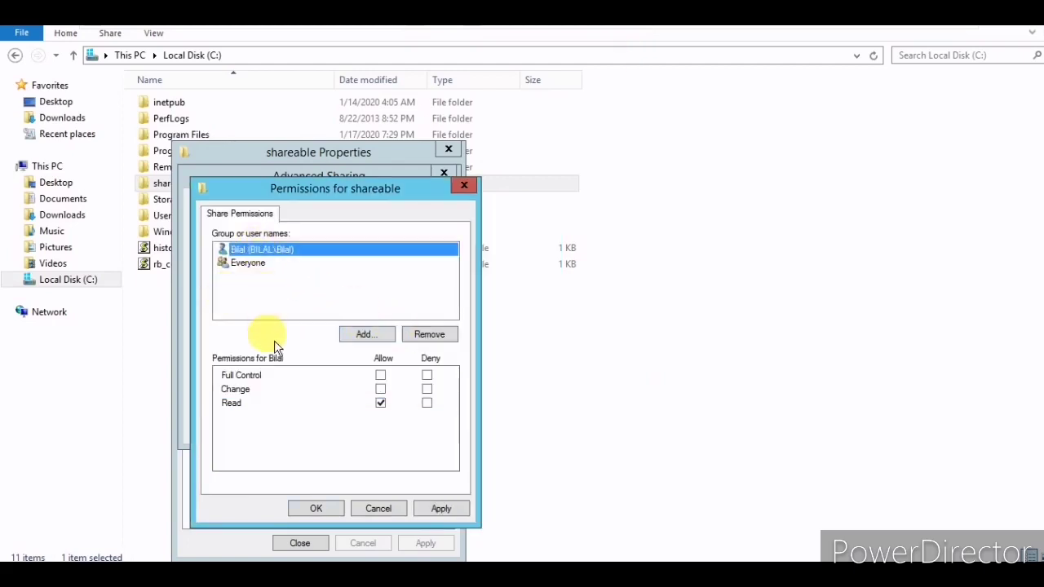
left_click(380, 375)
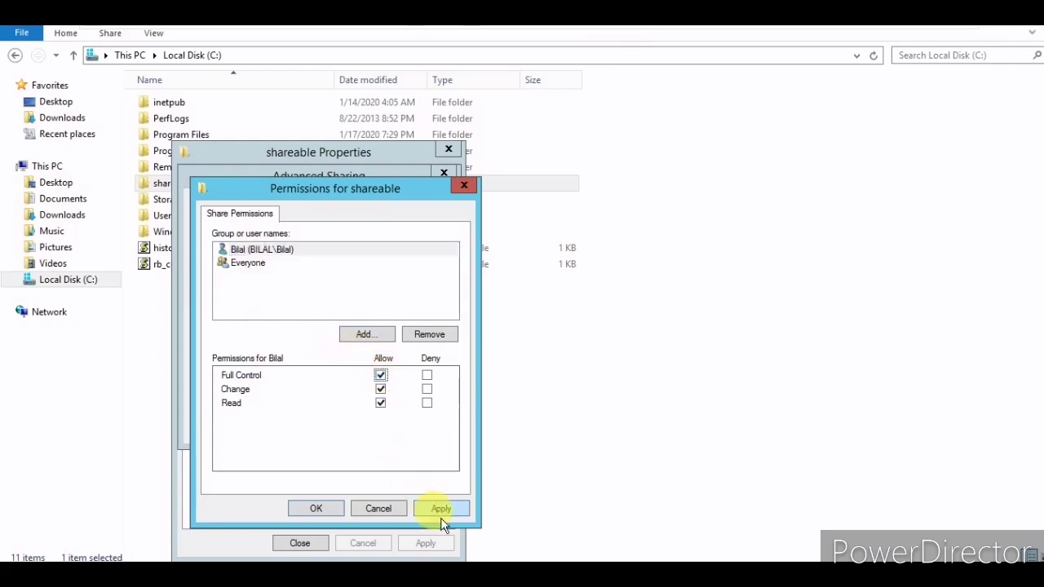
left_click(441, 513)
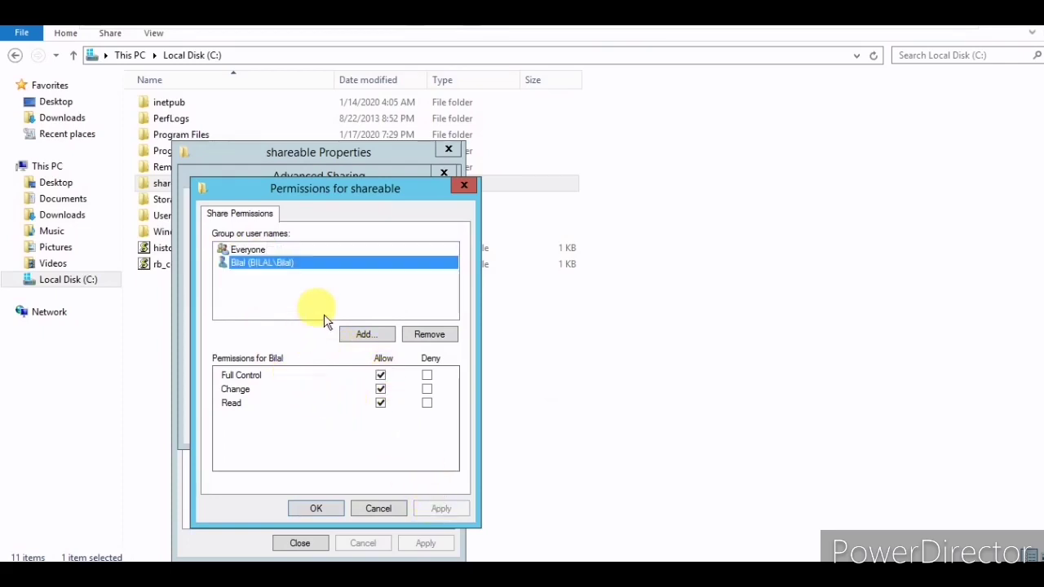
left_click(326, 511)
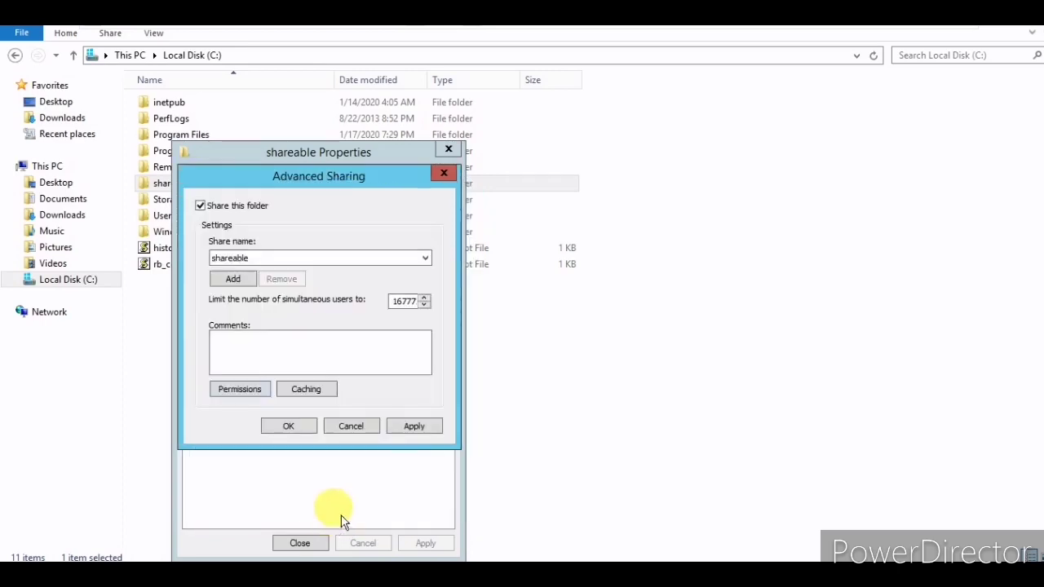
left_click(343, 428)
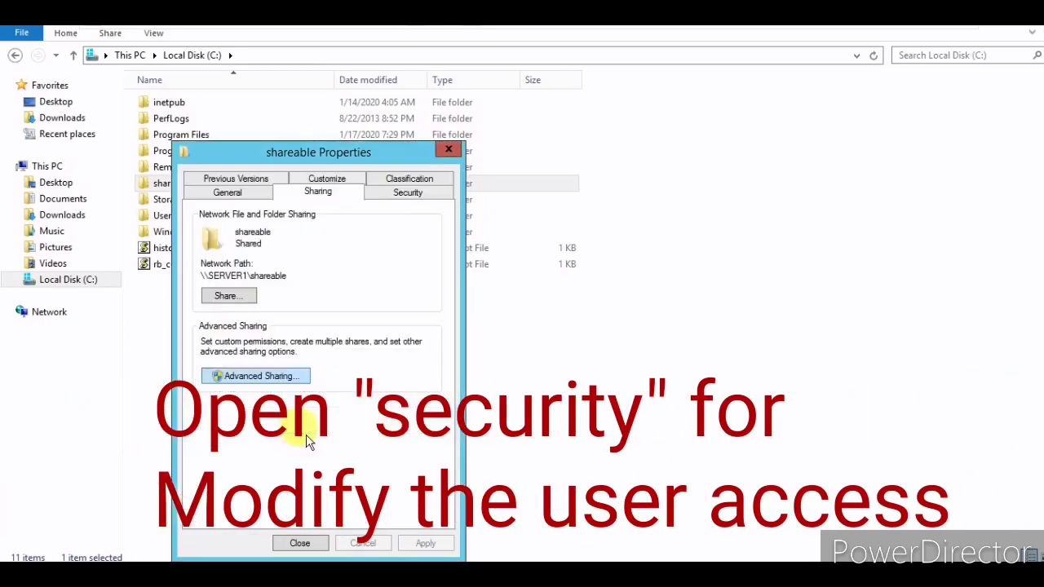
Disable inheritance in the advanced security settings of C:\shareable, converting the inherited permissions into explicit ones.
left_click(404, 194)
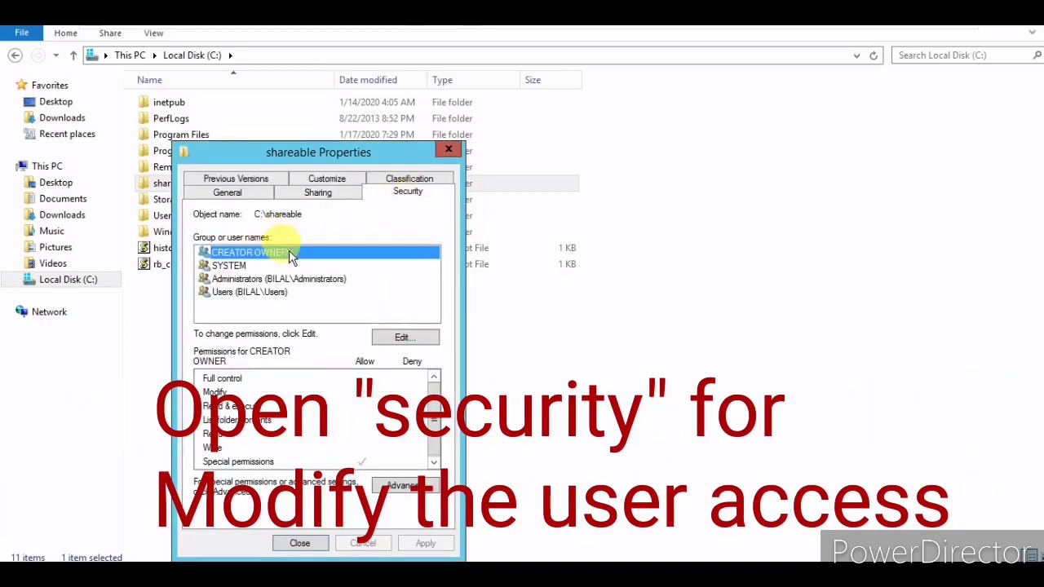
left_click(245, 292)
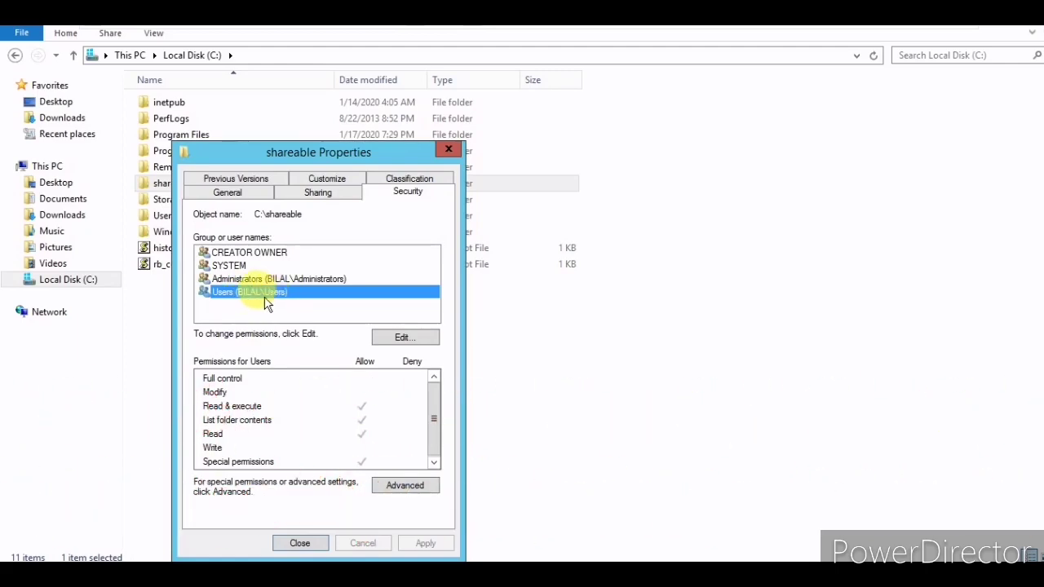
left_click(408, 486)
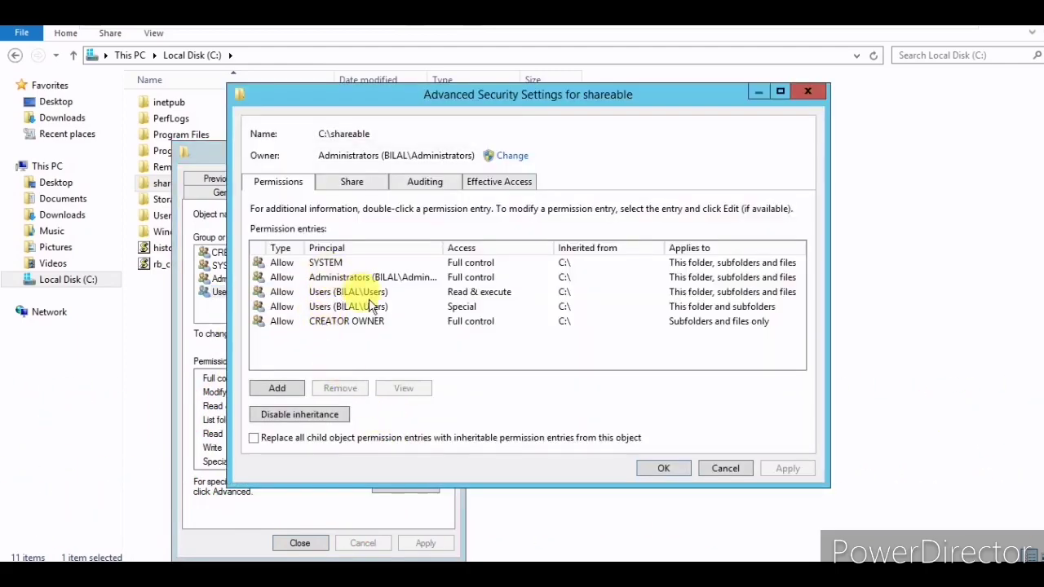
left_click(354, 312)
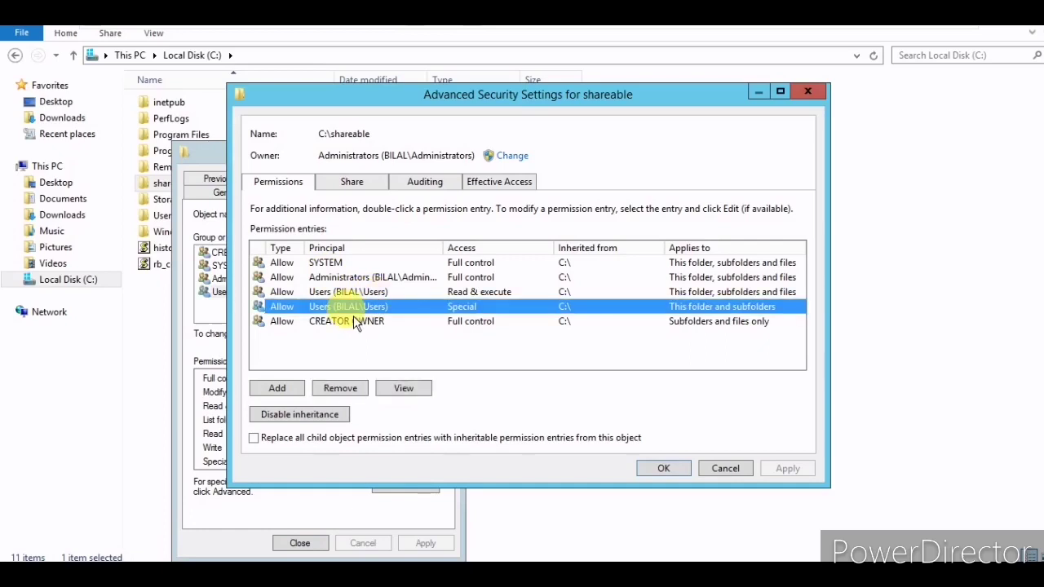
left_click(308, 420)
left_click(398, 271)
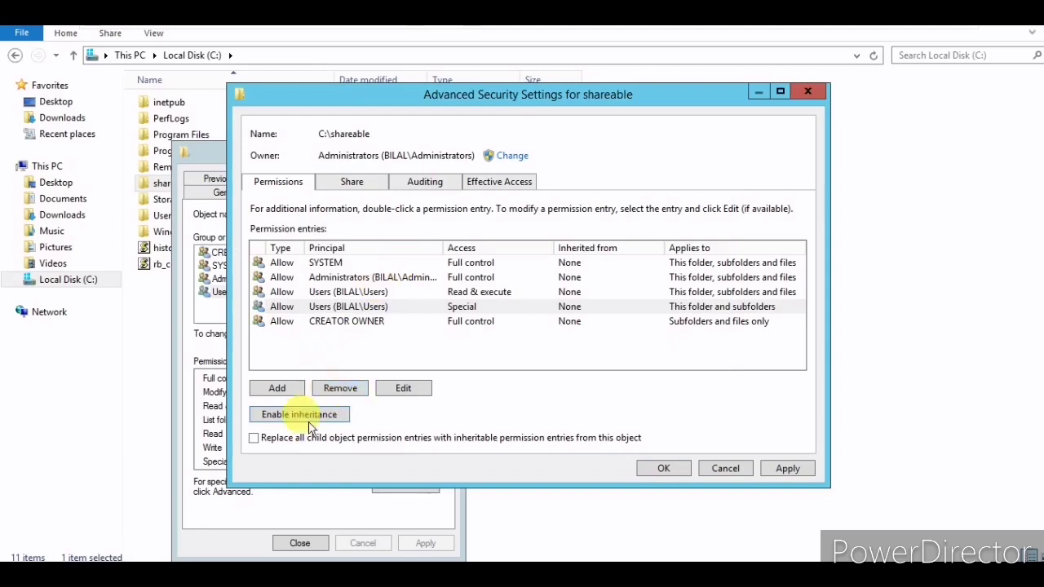
Remove both permission entries of the Users group, the Special one and the Read & execute one.
left_click(335, 313)
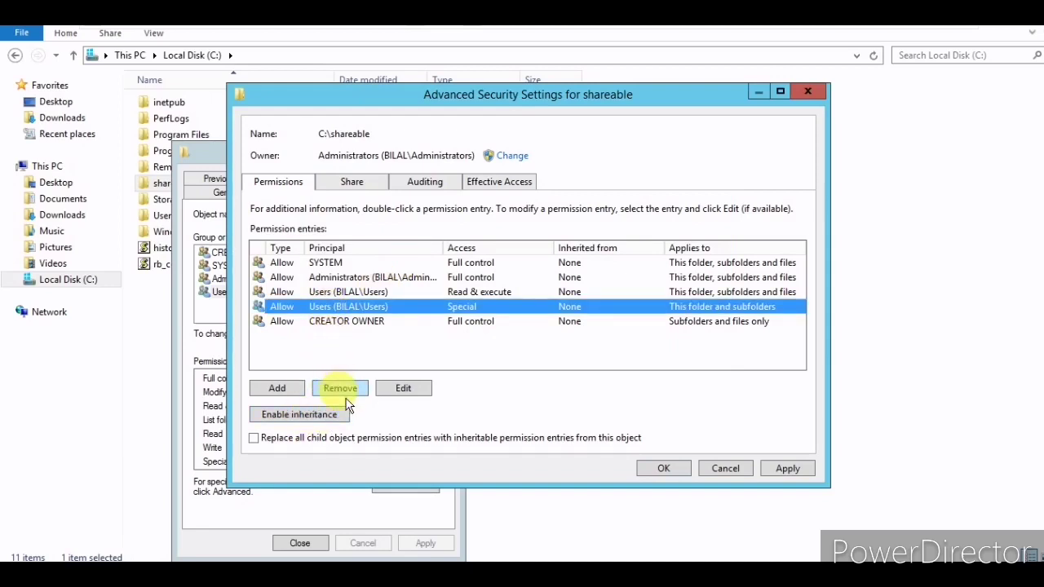
left_click(344, 391)
left_click(347, 292)
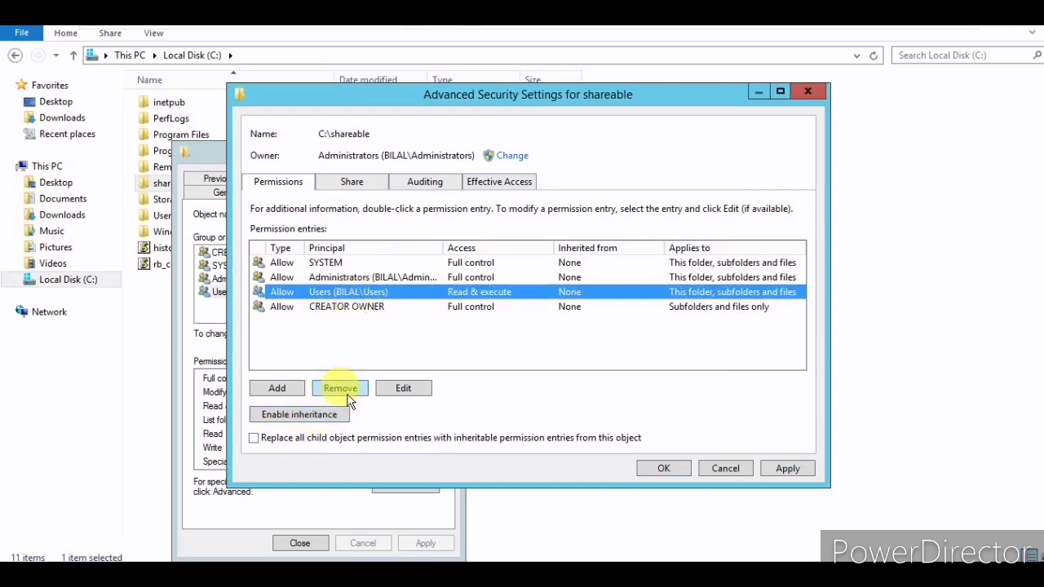
left_click(347, 392)
Start a new permission entry for the shareable folder and set the domain user as its principal.
left_click(278, 388)
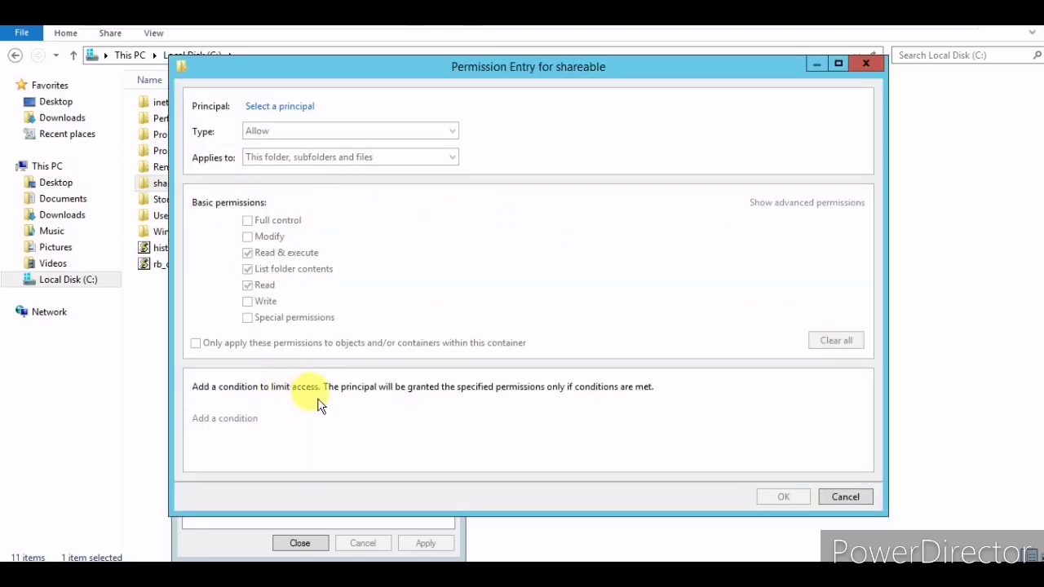
left_click(282, 107)
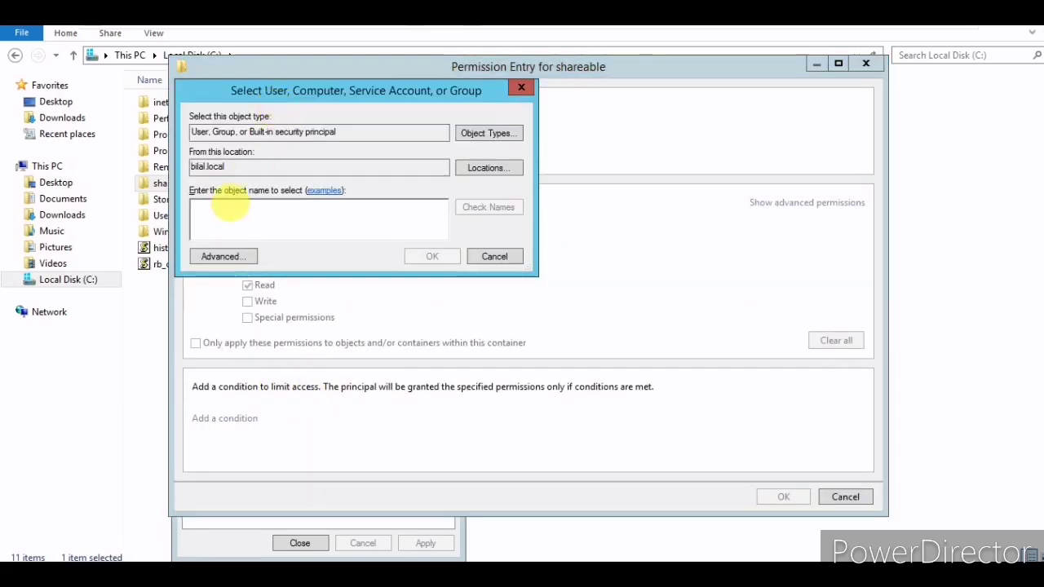
type("Bilal")
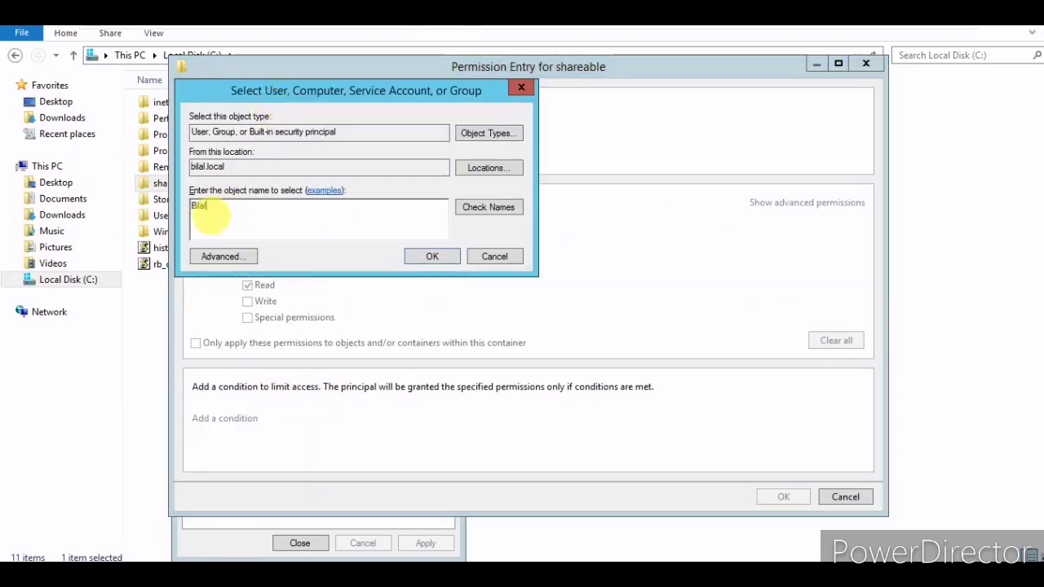
key("Return")
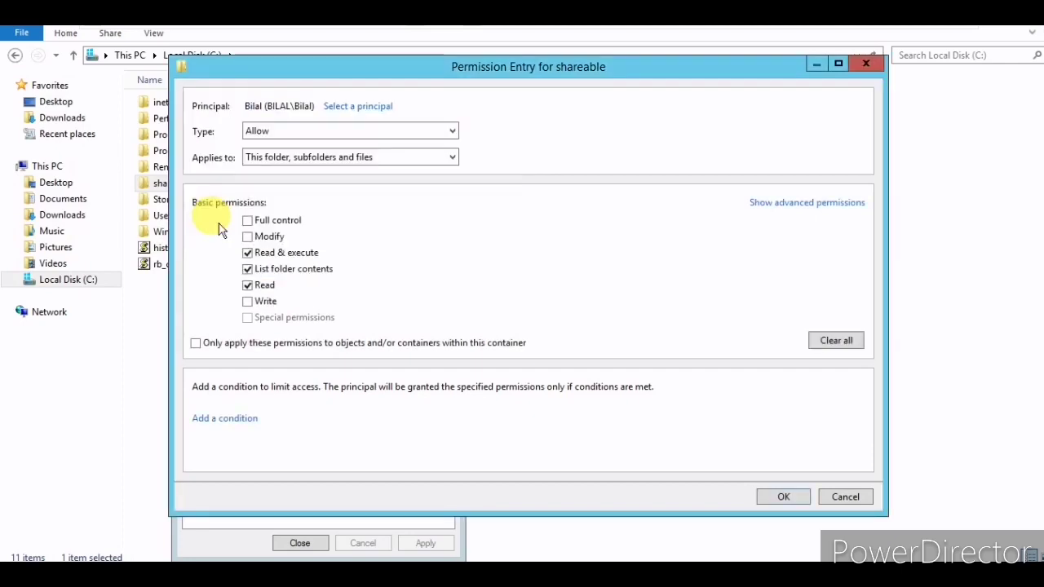
Apply the entry to this folder only, add the Write permission, review the advanced permissions, and save the folder's security settings.
left_click(308, 168)
left_click(310, 171)
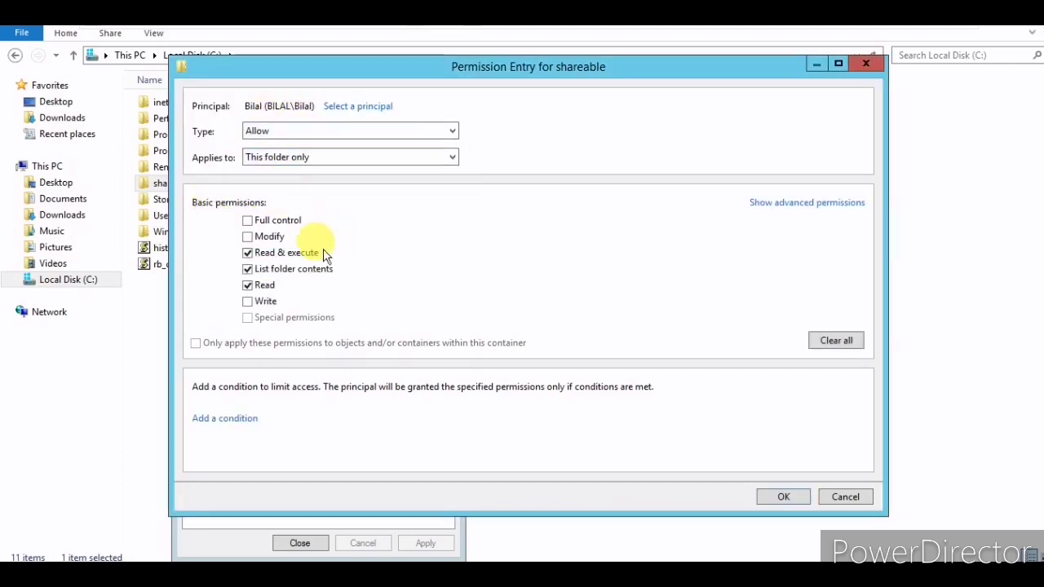
left_click(247, 301)
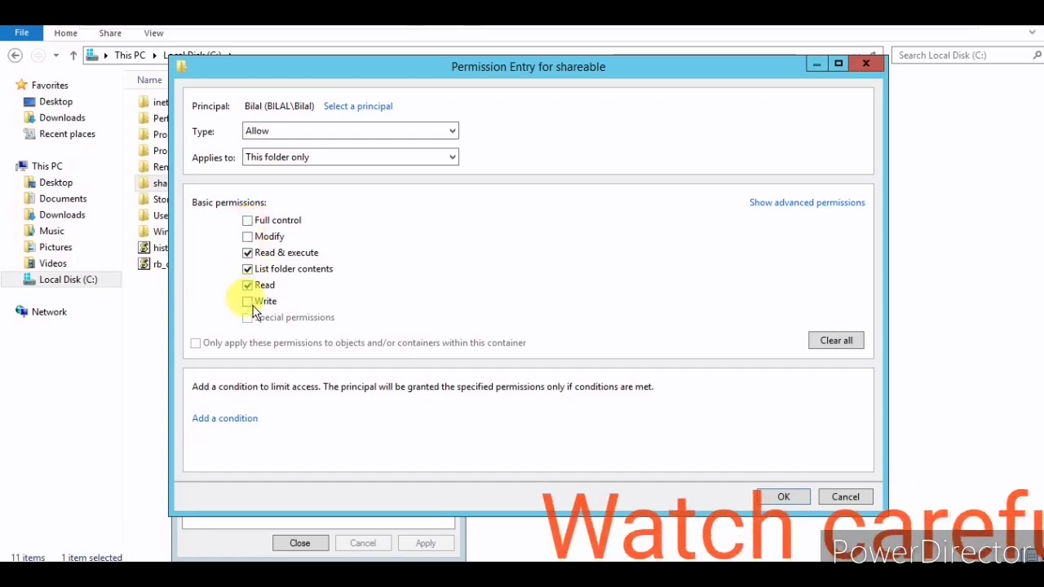
left_click(819, 206)
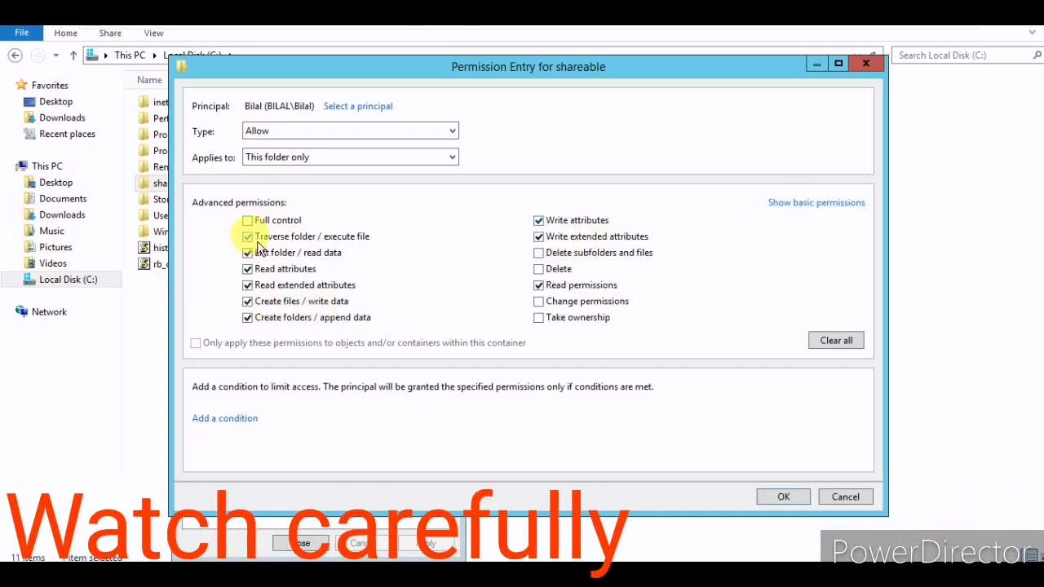
left_click(806, 496)
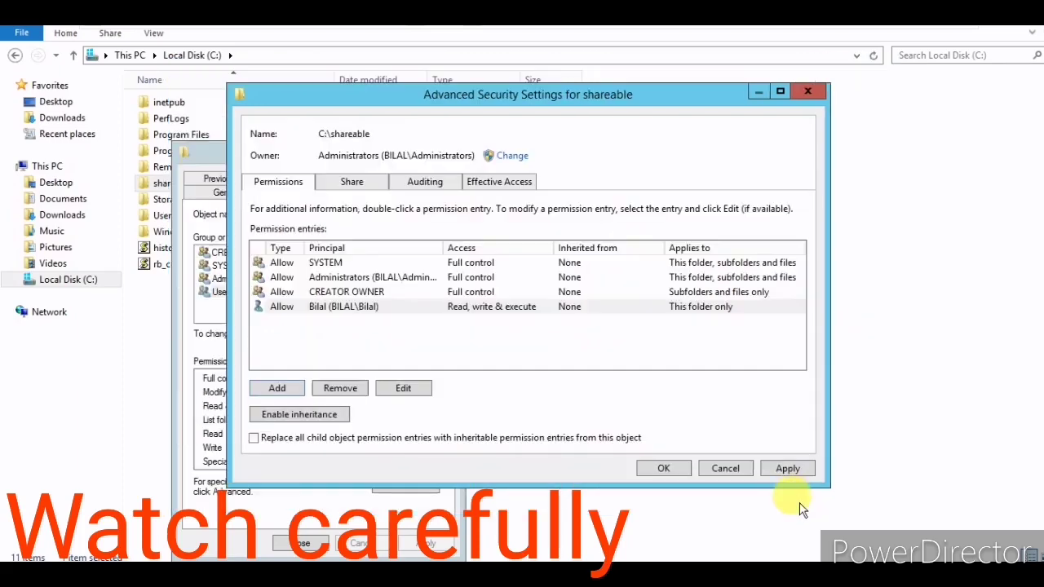
left_click(787, 469)
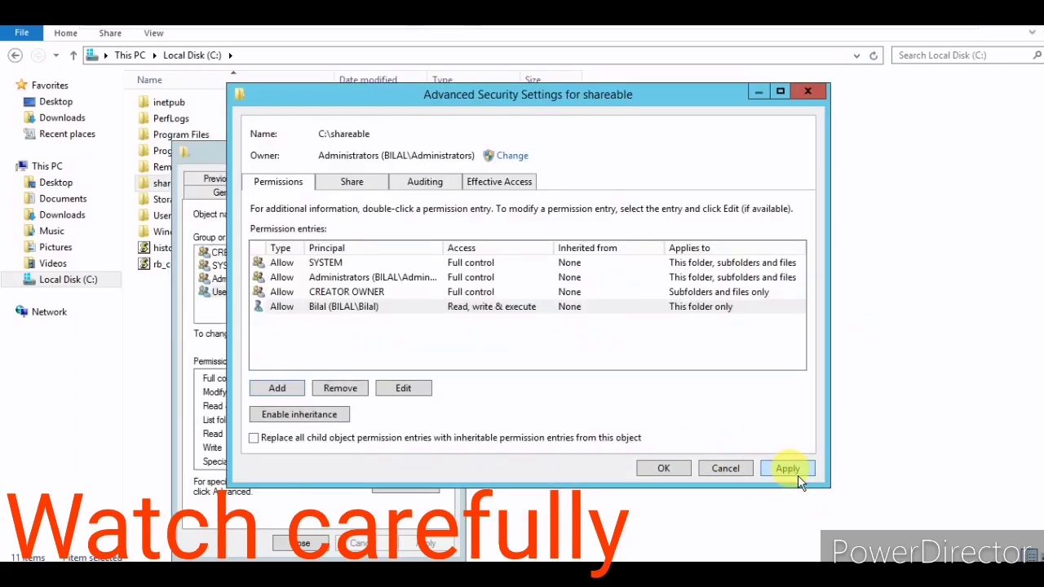
left_click(664, 469)
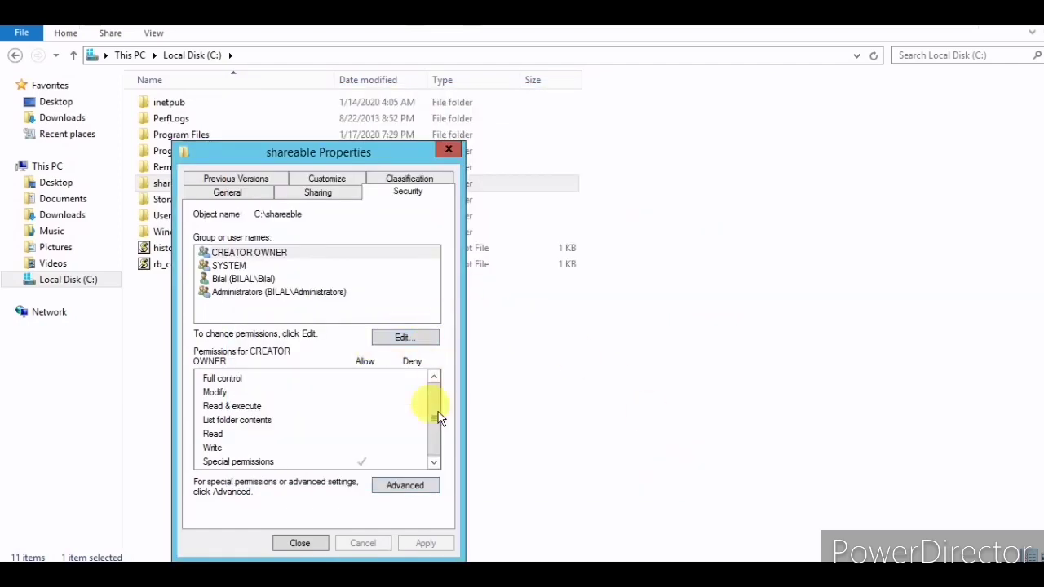
left_click(300, 543)
Switch to File Server Resource Manager, view the quotas affecting C:\shareable, and open the quota's properties to check its limit.
left_click(228, 561)
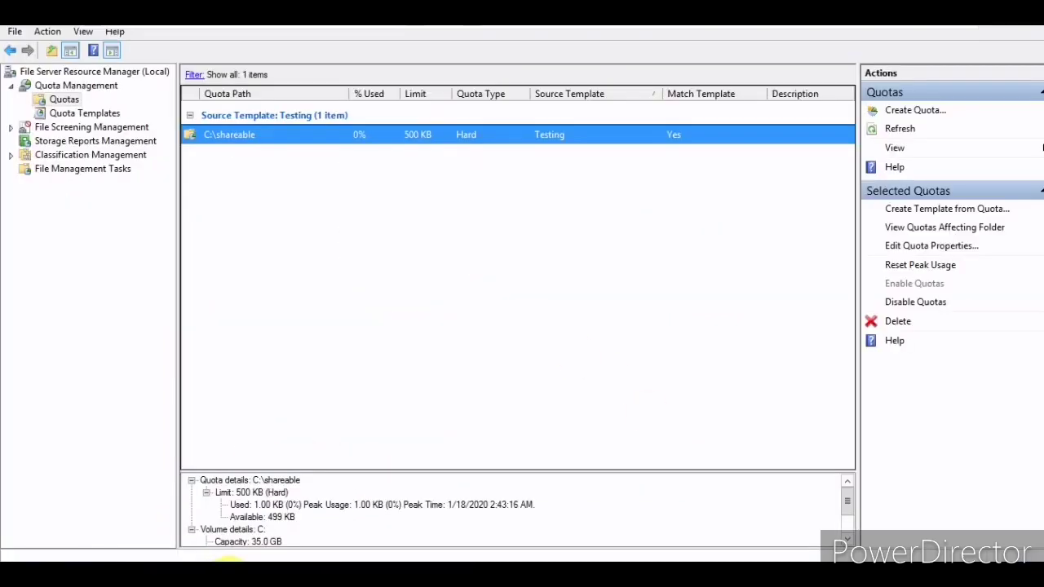
right_click(259, 140)
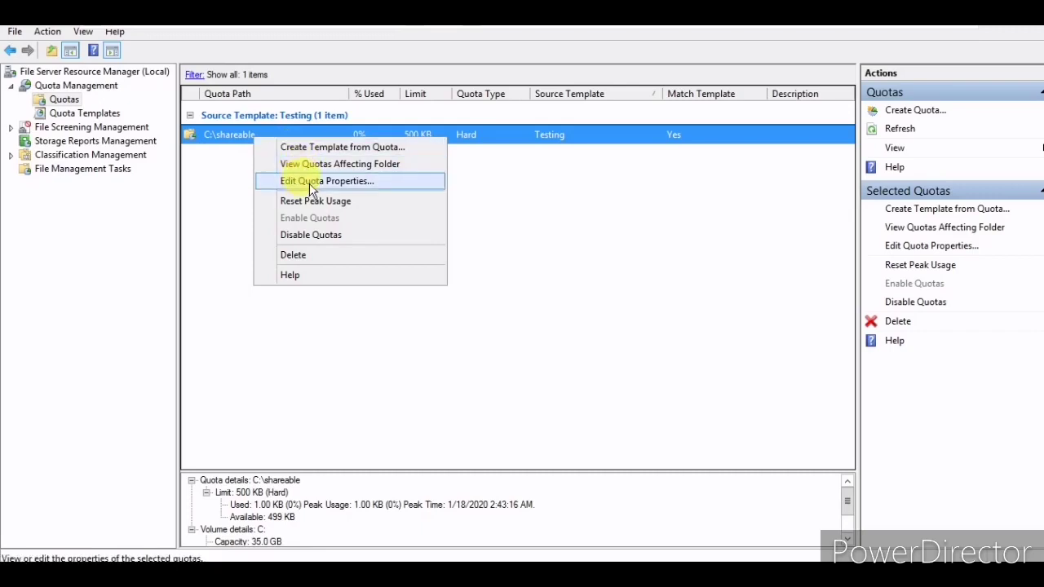
left_click(312, 165)
right_click(259, 148)
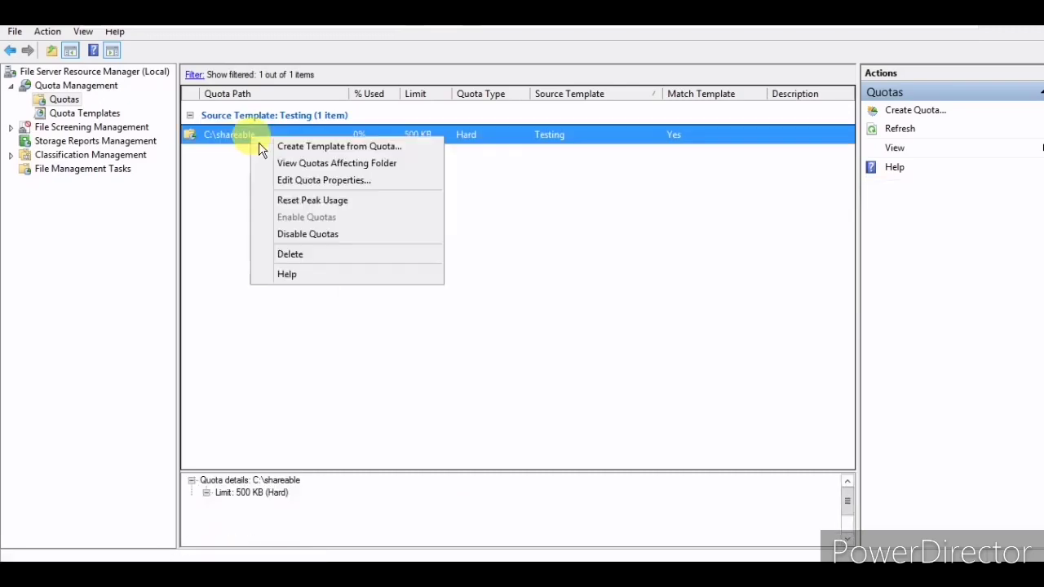
left_click(581, 295)
left_click(581, 295)
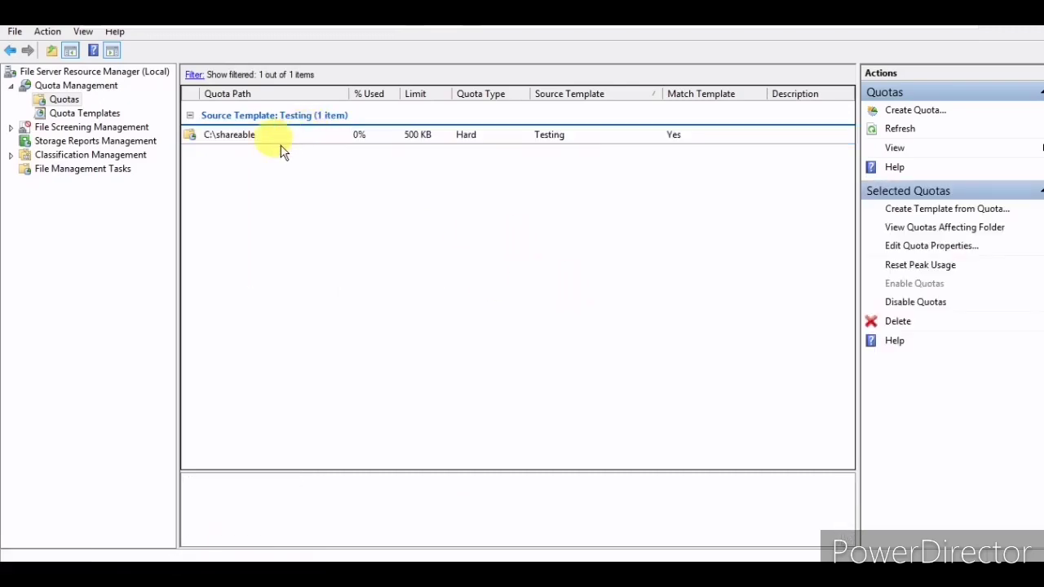
right_click(244, 146)
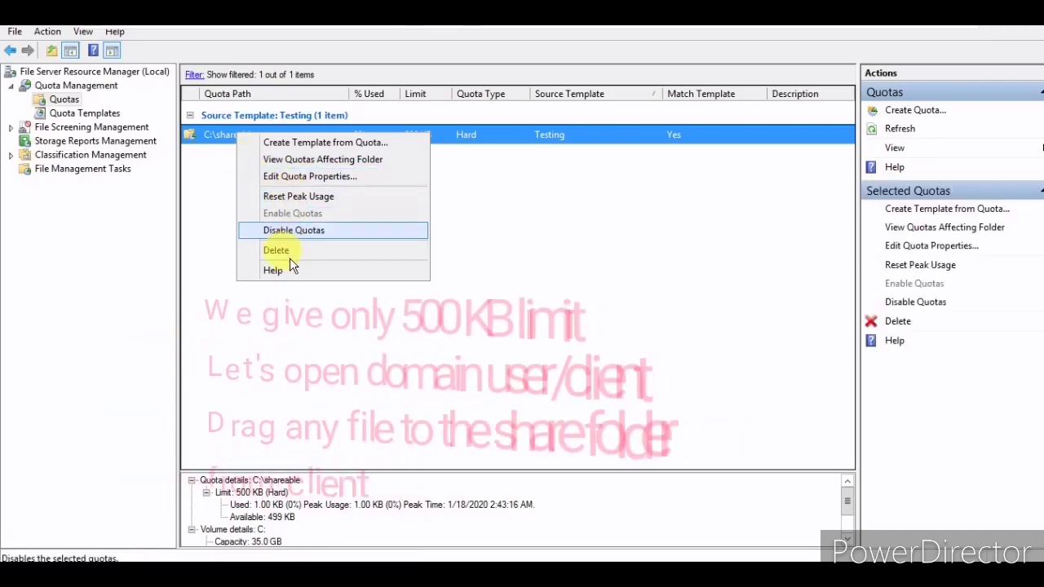
left_click(303, 178)
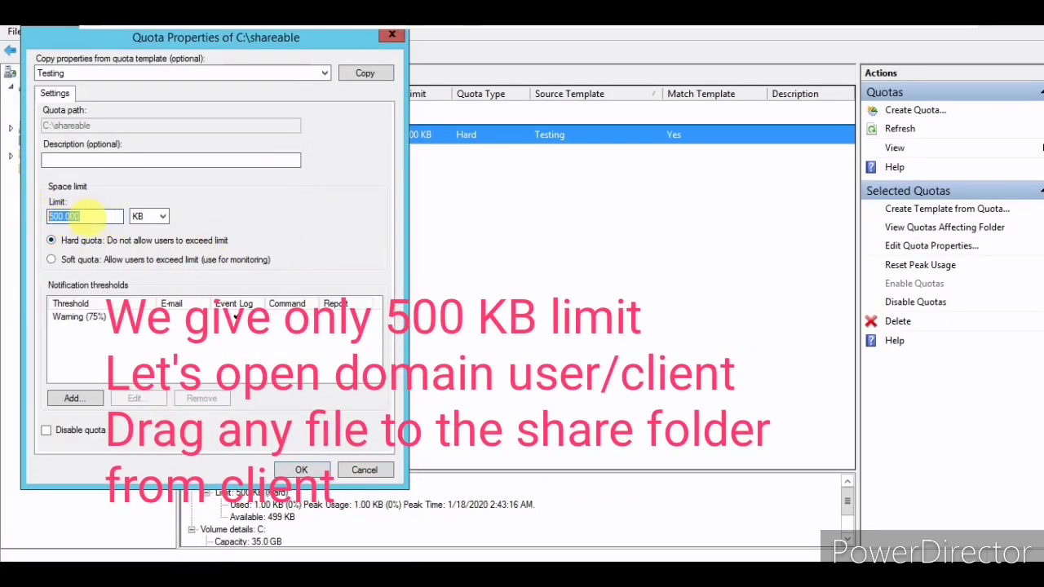
Close the quota properties, switch to the Windows 7 x64 client machine in windowed view, and refresh the host desktop.
left_click(325, 473)
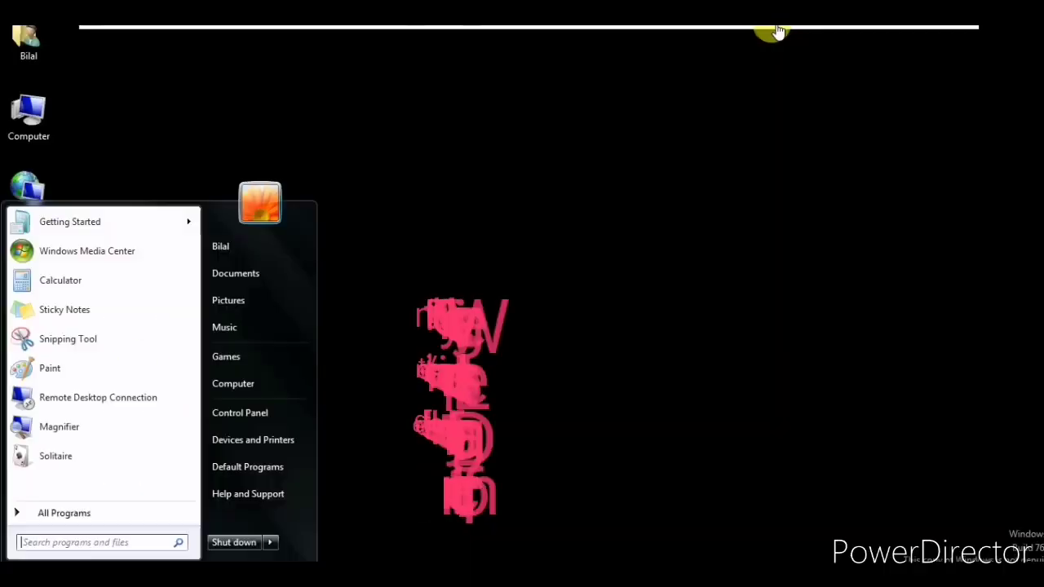
left_click(953, 33)
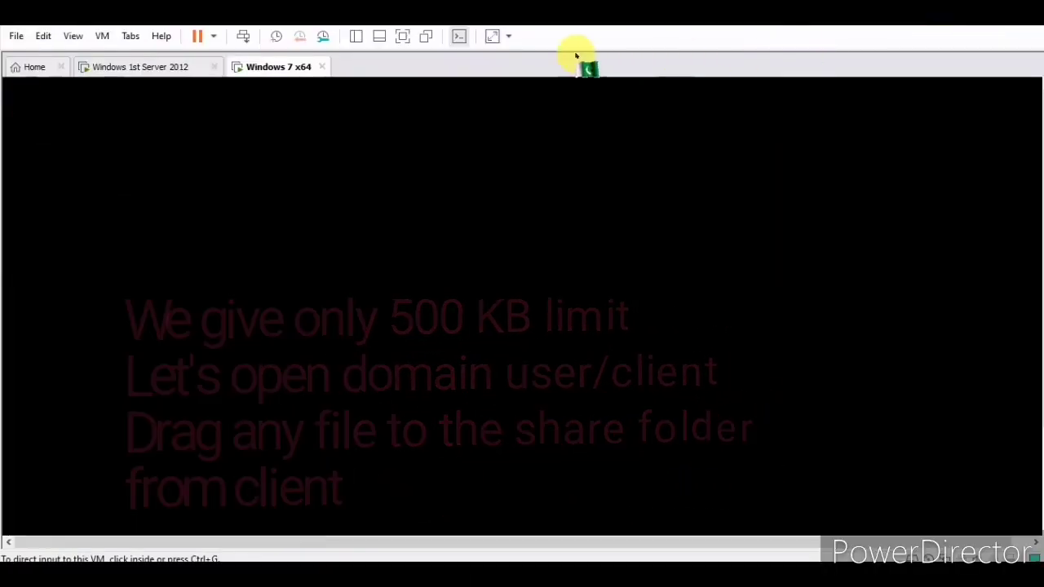
double_click(594, 33)
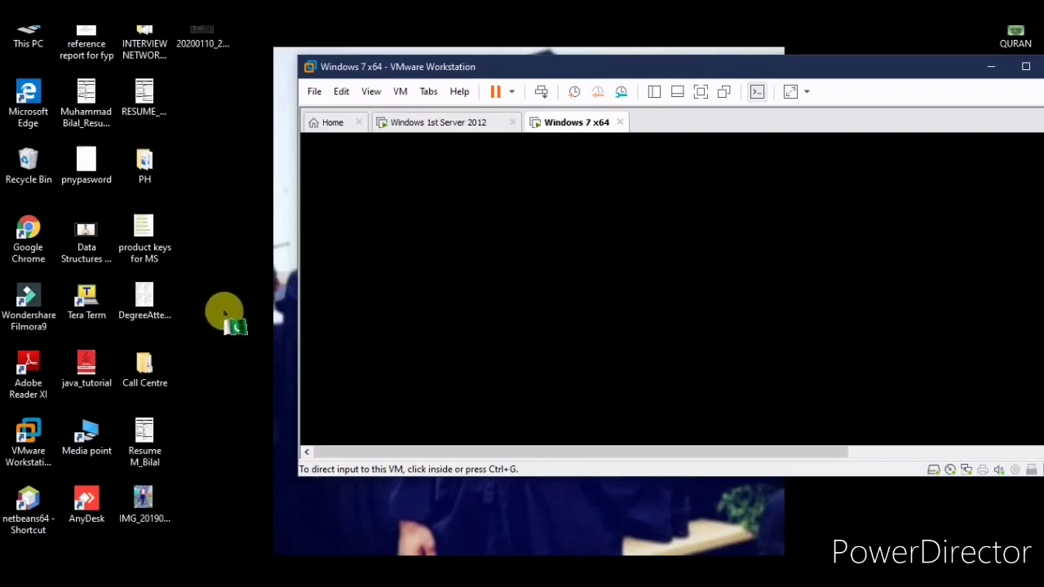
right_click(224, 305)
left_click(265, 346)
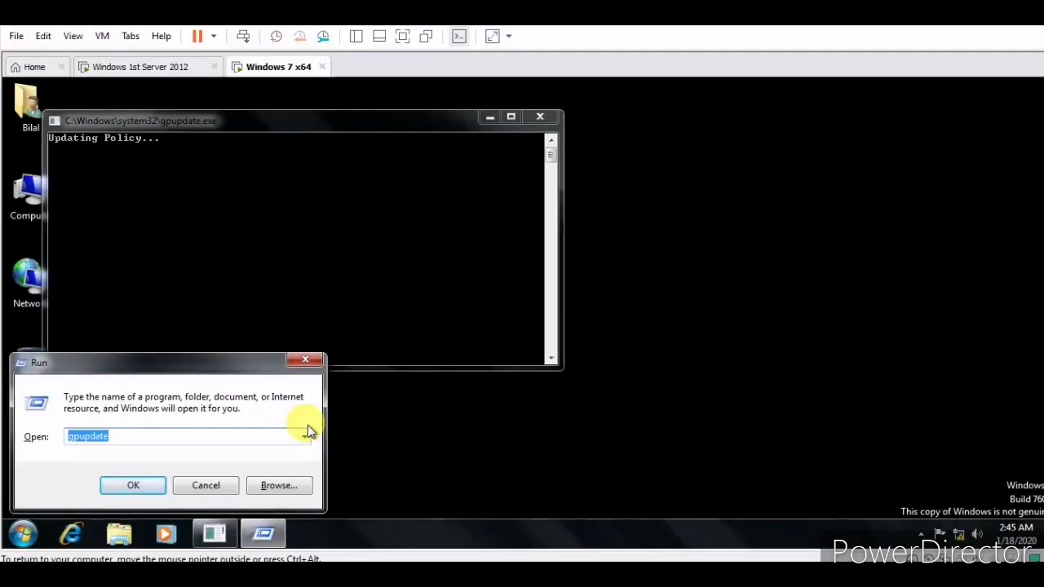
Open the network share \\SERVER1\shareable through the client's Run dialog, checking the folder name against the server's quota list.
type("\\\\")
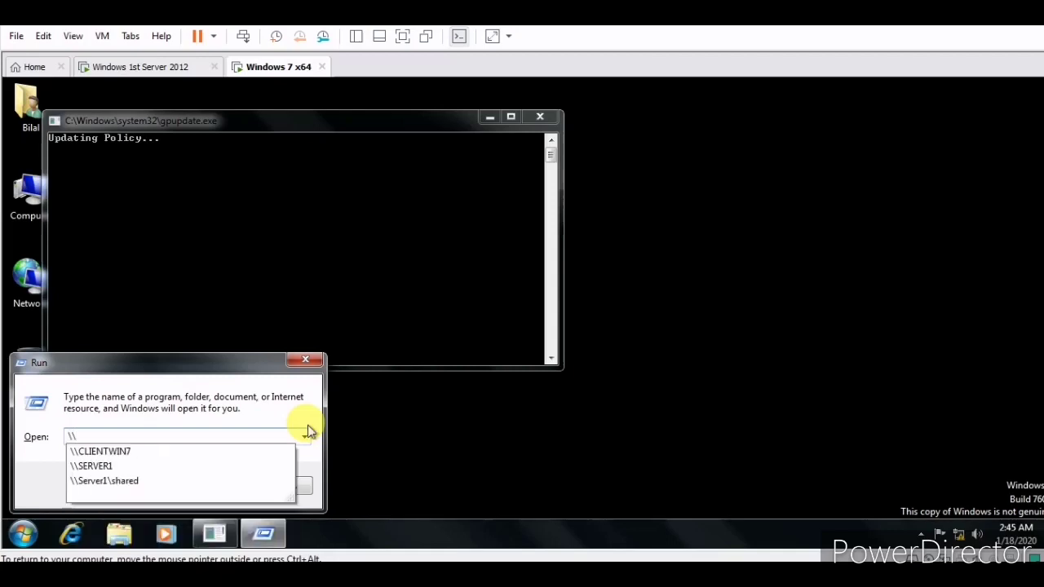
left_click(153, 465)
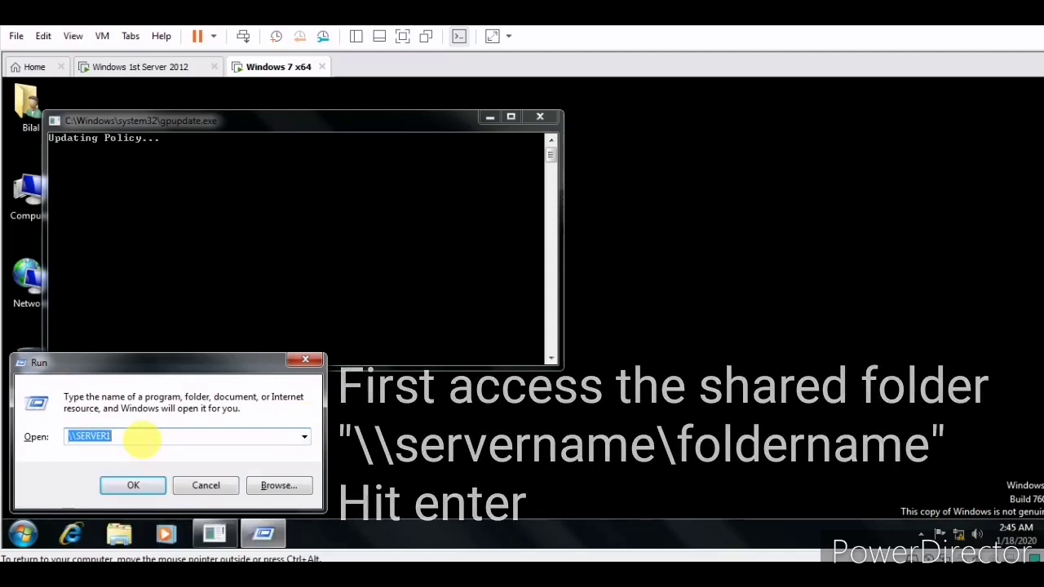
left_click(133, 435)
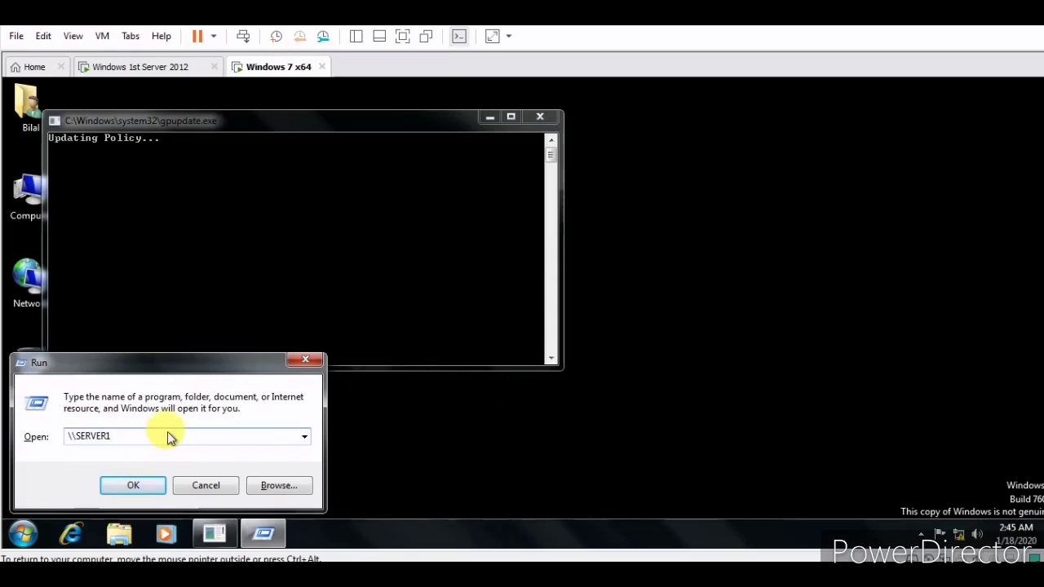
type("\\shareable")
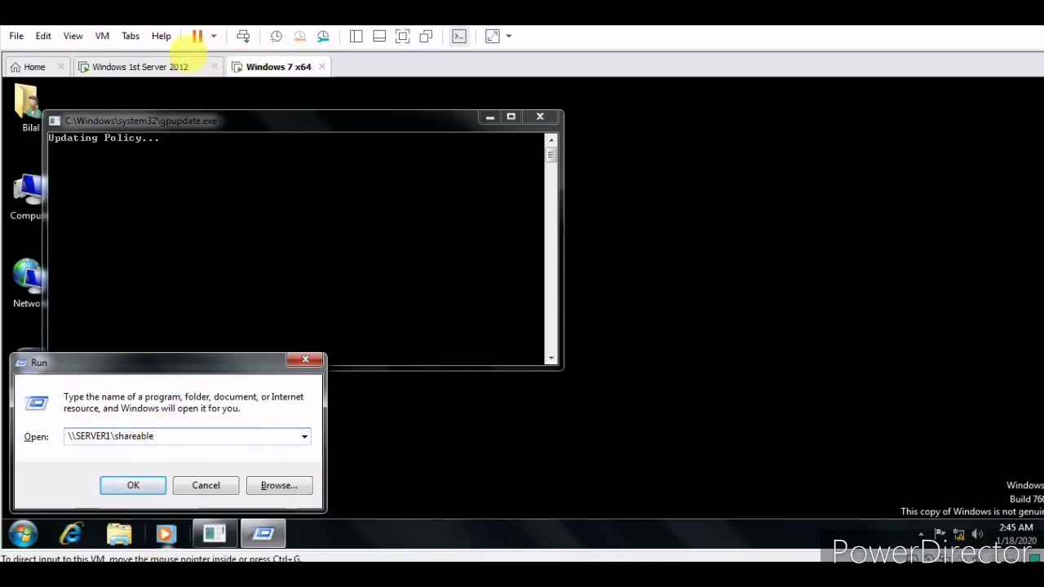
left_click(171, 71)
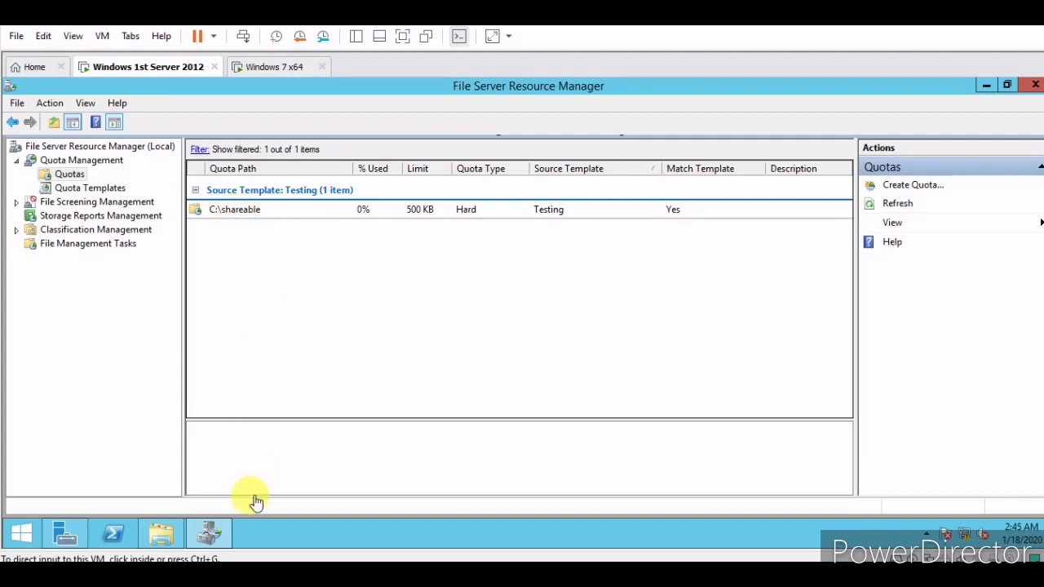
left_click(272, 68)
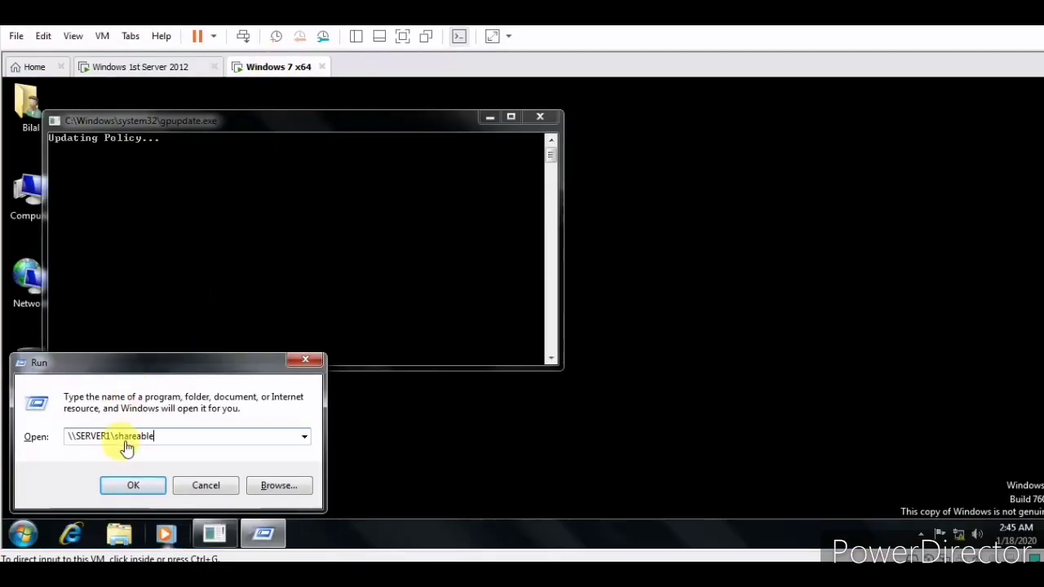
left_click(150, 487)
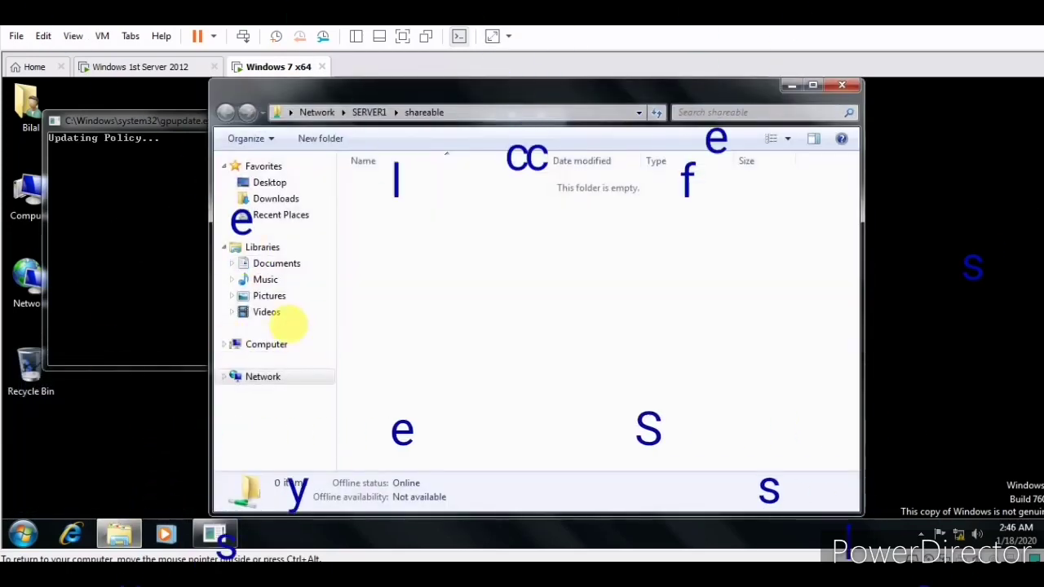
Create a folder named test in the shareable network folder and refresh the listing.
right_click(453, 253)
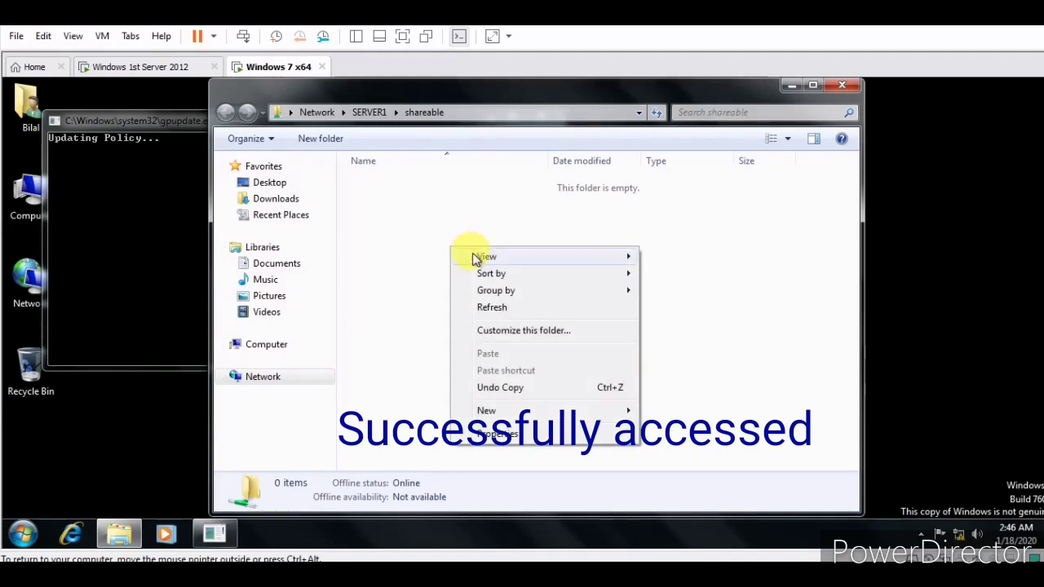
mouse_move(636, 416)
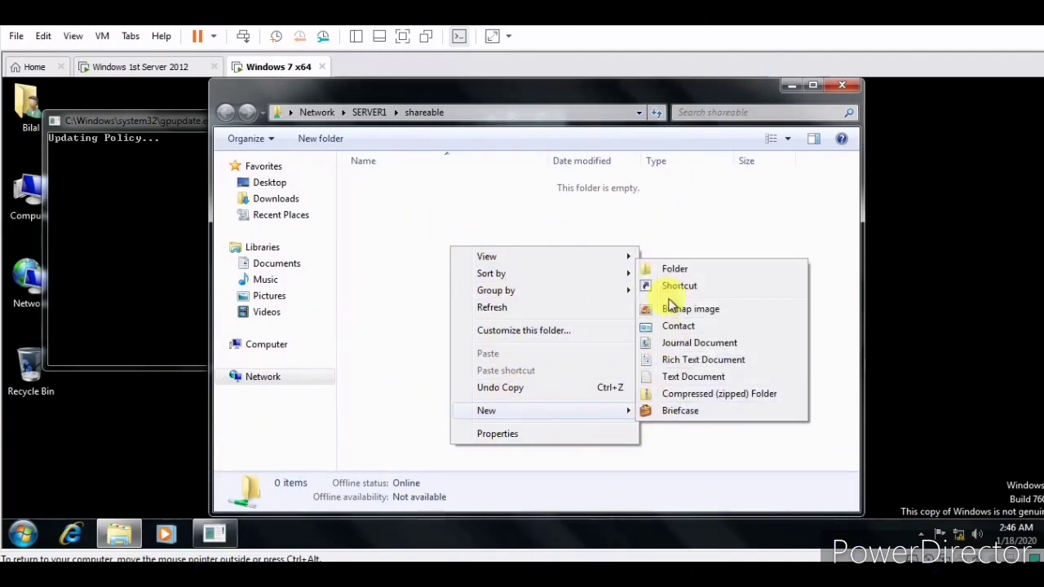
left_click(670, 274)
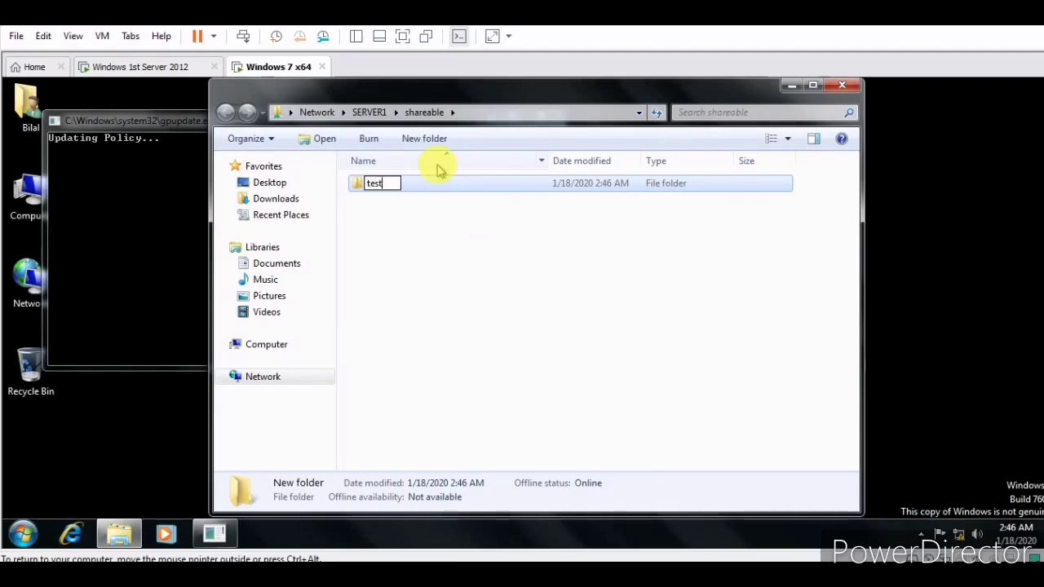
key("Return")
right_click(447, 251)
left_click(480, 309)
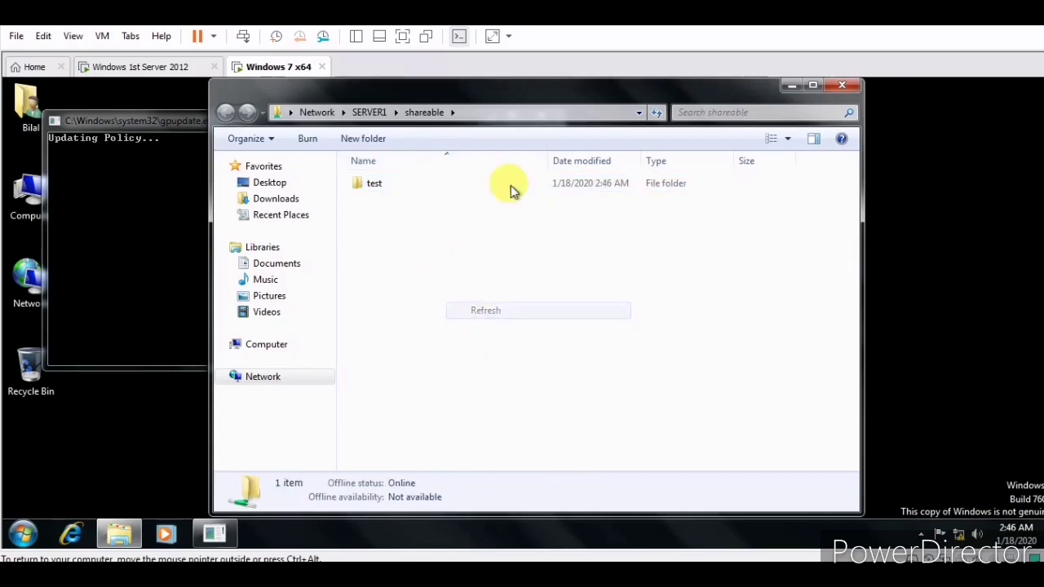
Compare the shareable folder's contents on Windows 1st Server 2012 and the Windows 7 client, and view the server's quota list again.
left_click(185, 66)
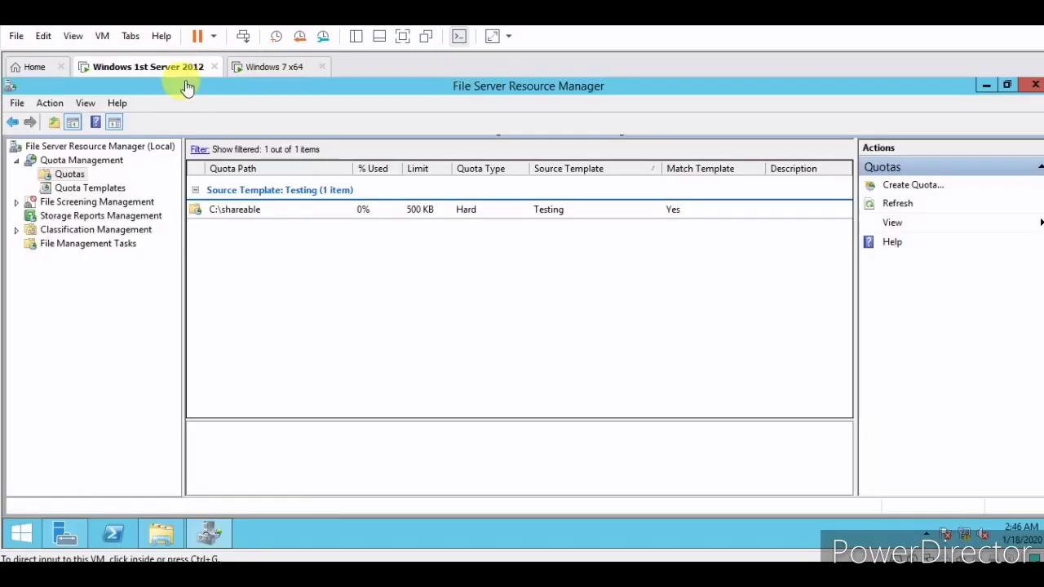
left_click(166, 534)
double_click(180, 253)
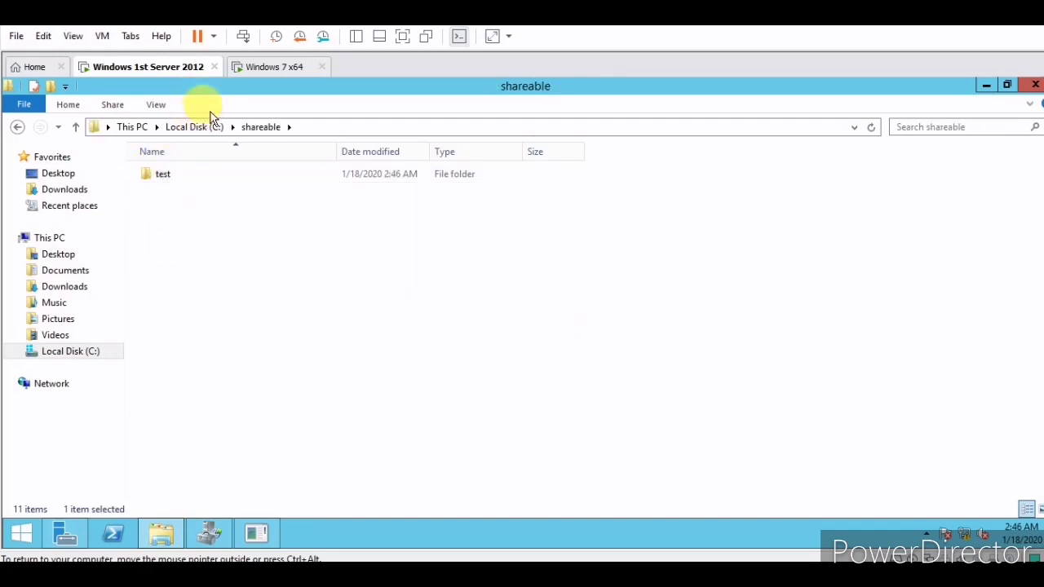
left_click(252, 66)
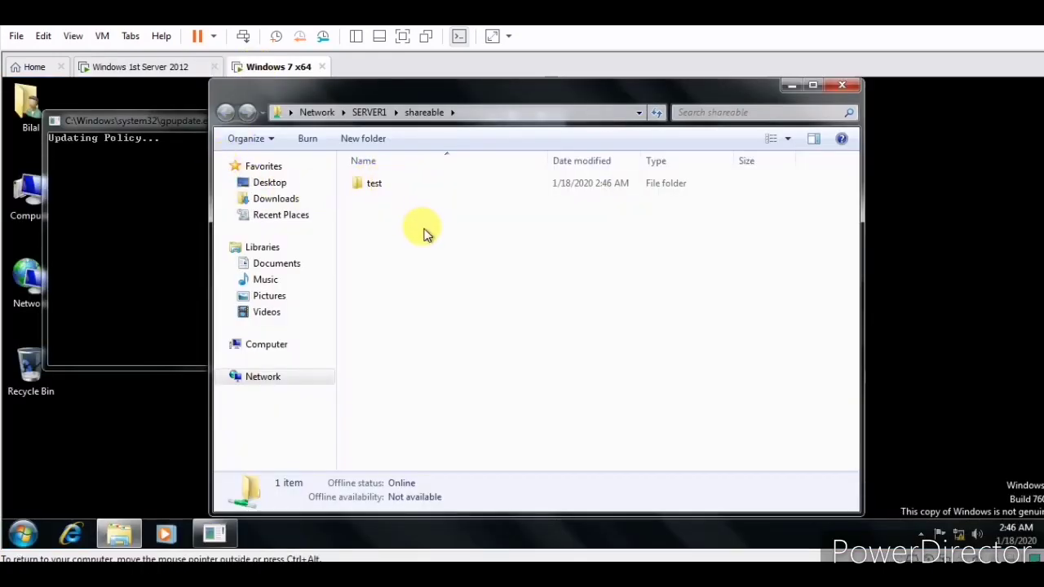
right_click(459, 278)
left_click(530, 342)
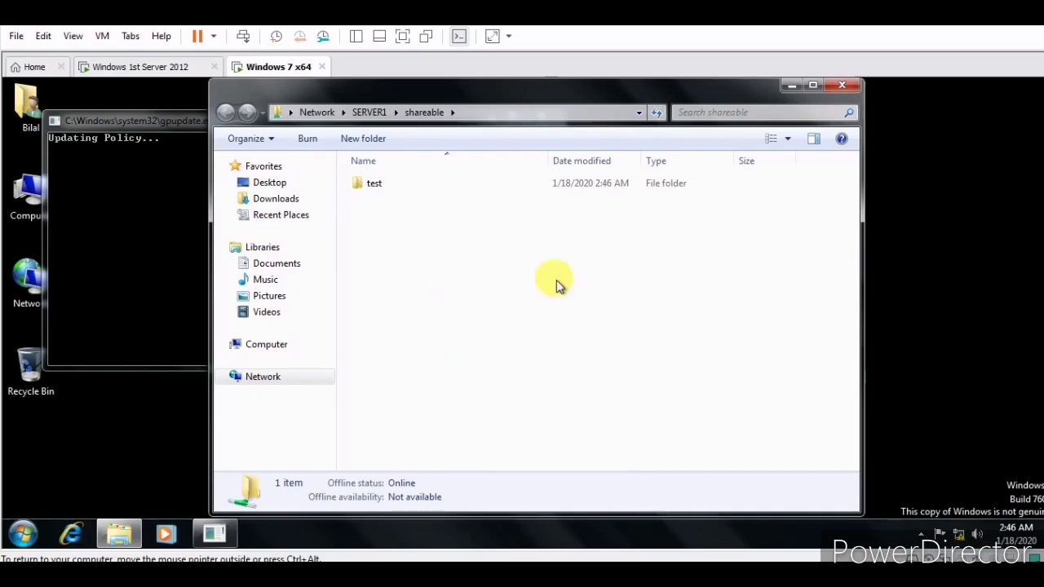
left_click(380, 188)
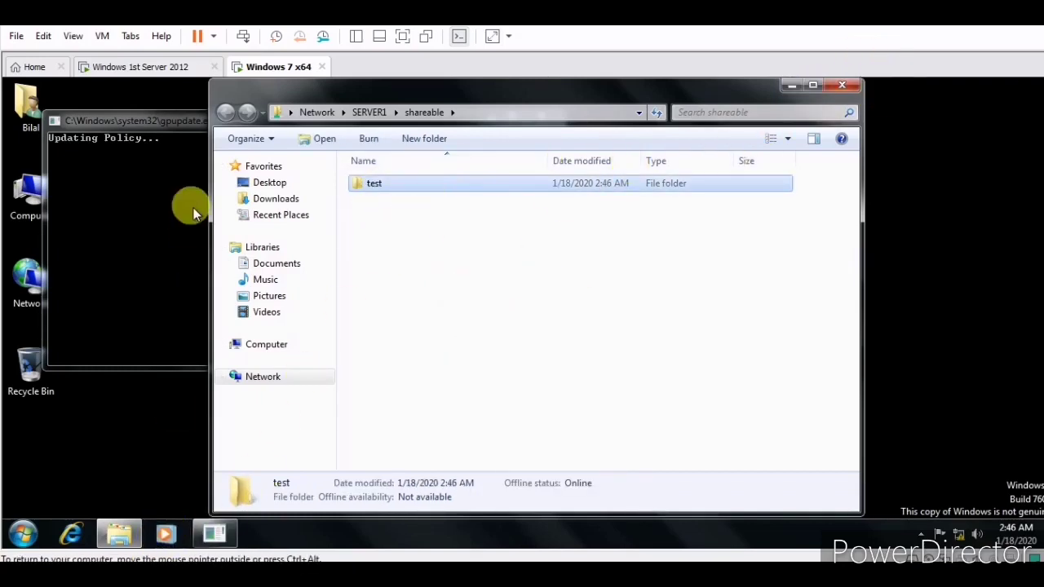
left_click(167, 69)
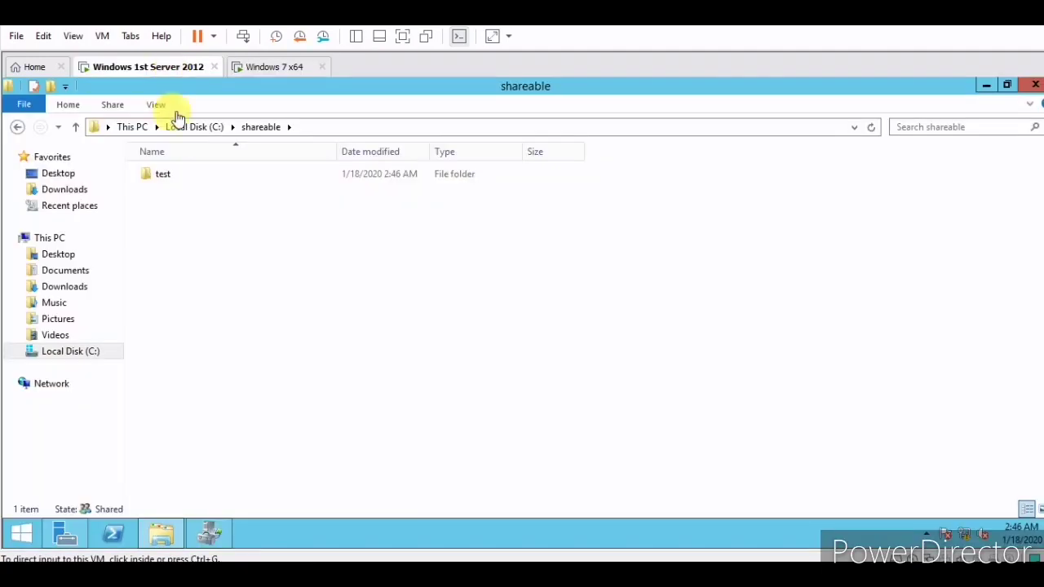
left_click(211, 531)
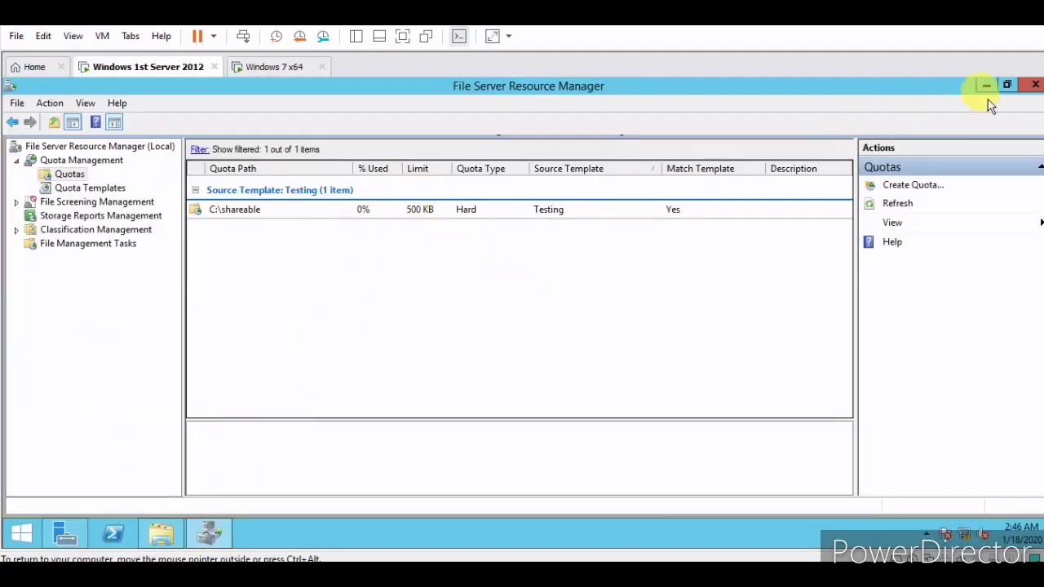
Shrink the virtual machine window and copy the 236 KB résumé PDF from the host desktop into the client's shareable network folder.
left_click(1014, 33)
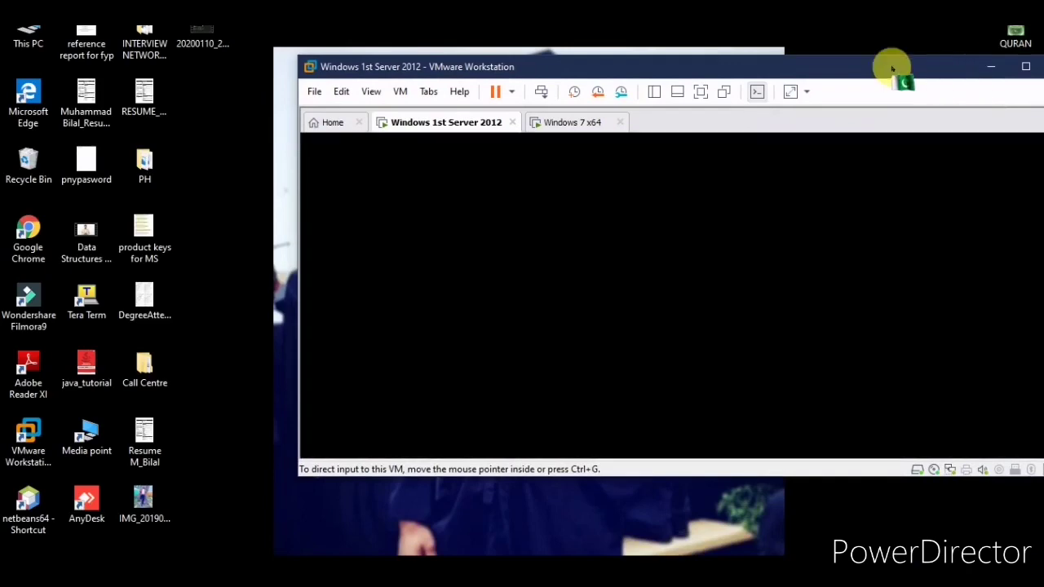
left_click(571, 82)
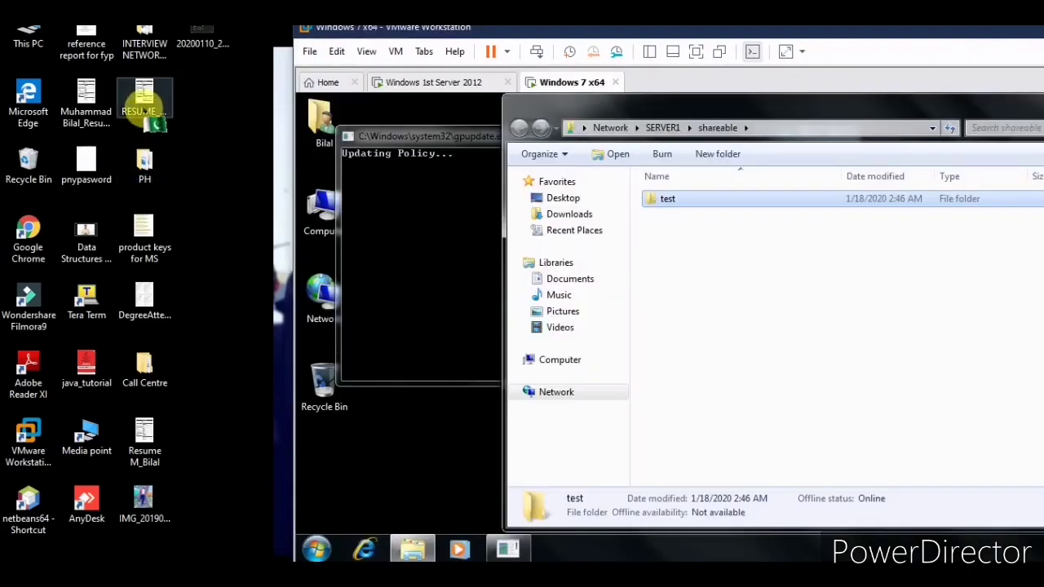
left_click(144, 106)
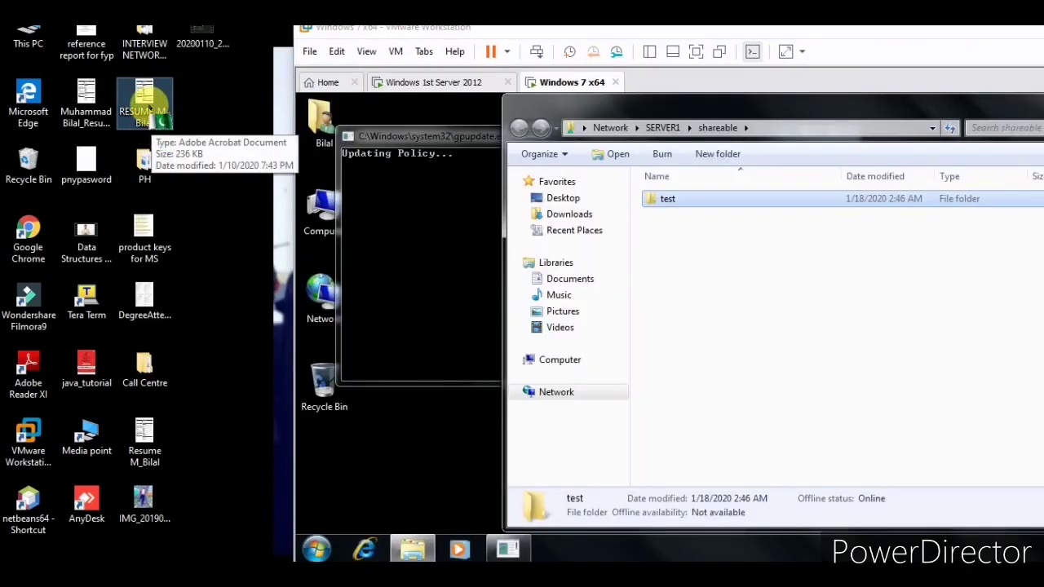
left_click_drag(144, 106, 173, 135)
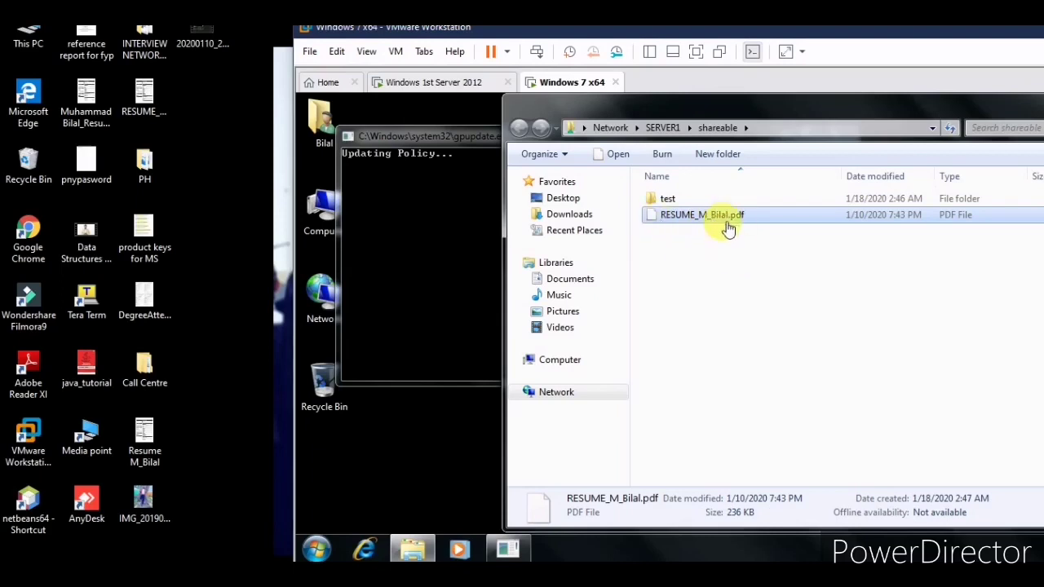
Refresh the server's quota list and widen its pane to read the usage of C:\shareable.
left_click(466, 82)
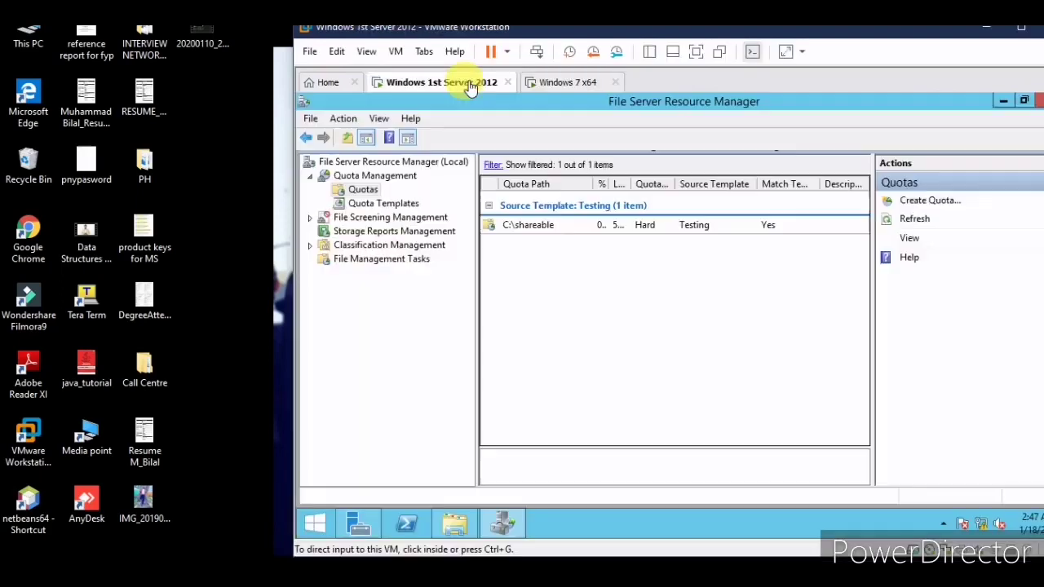
right_click(626, 288)
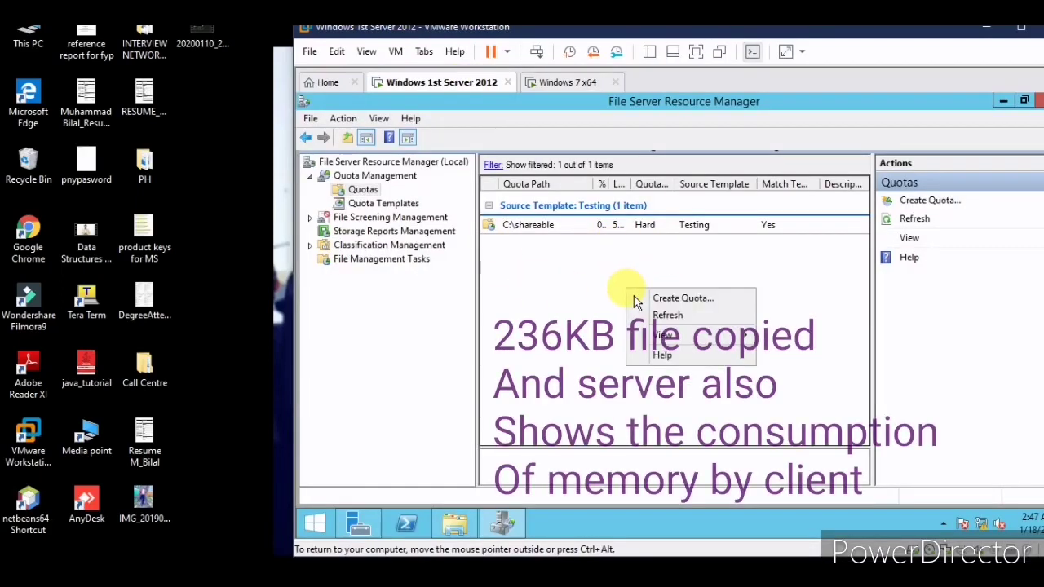
left_click(665, 314)
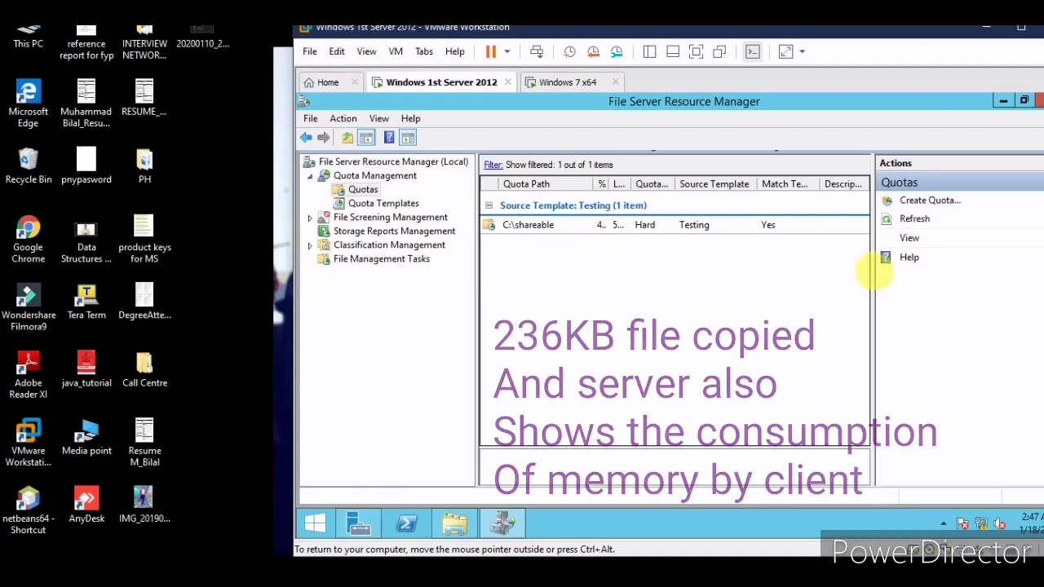
left_click_drag(873, 276, 991, 277)
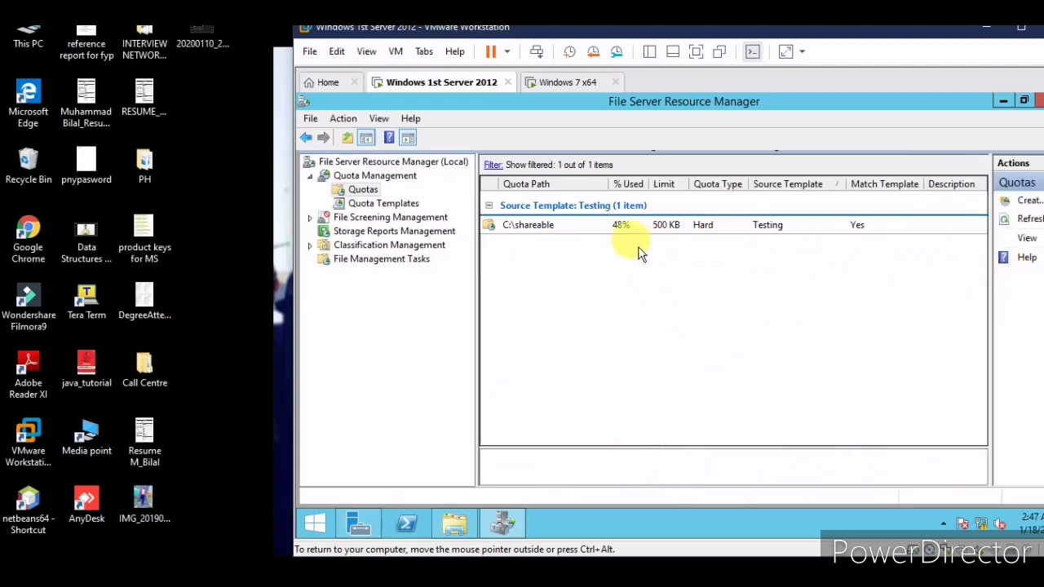
Permanently delete the résumé PDF from the shareable network folder on the Windows 7 client.
left_click(562, 81)
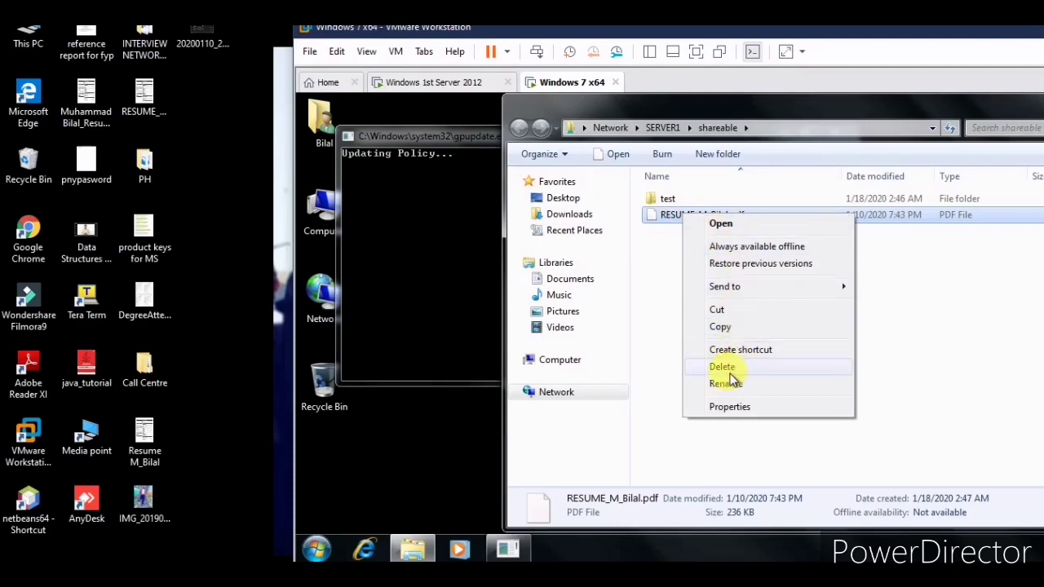
left_click(730, 374)
left_click(899, 387)
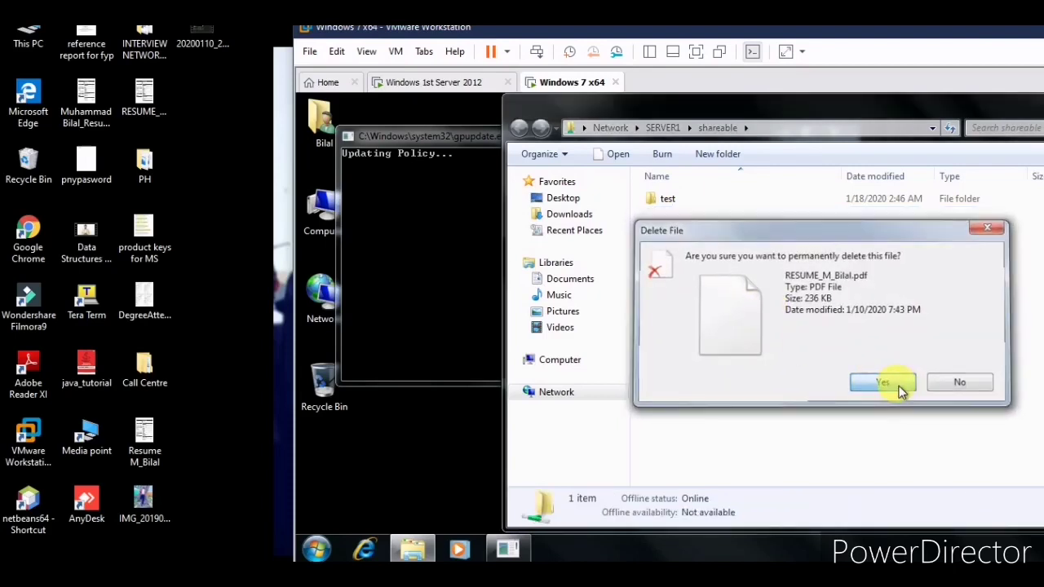
Refresh the server's quota list to recheck the usage of C:\shareable, and return to the Windows 7 client.
left_click(440, 83)
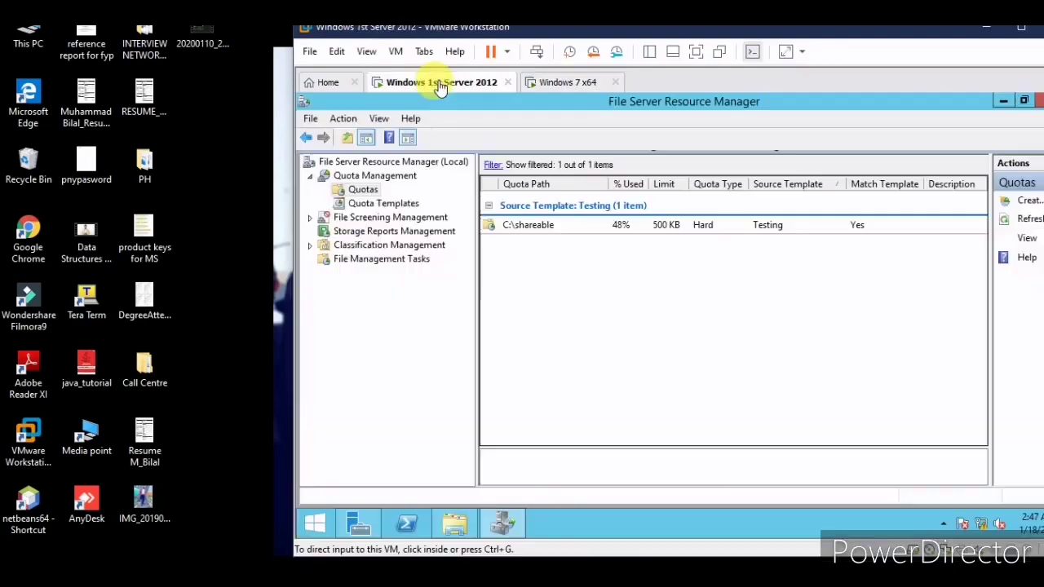
right_click(576, 258)
left_click(616, 274)
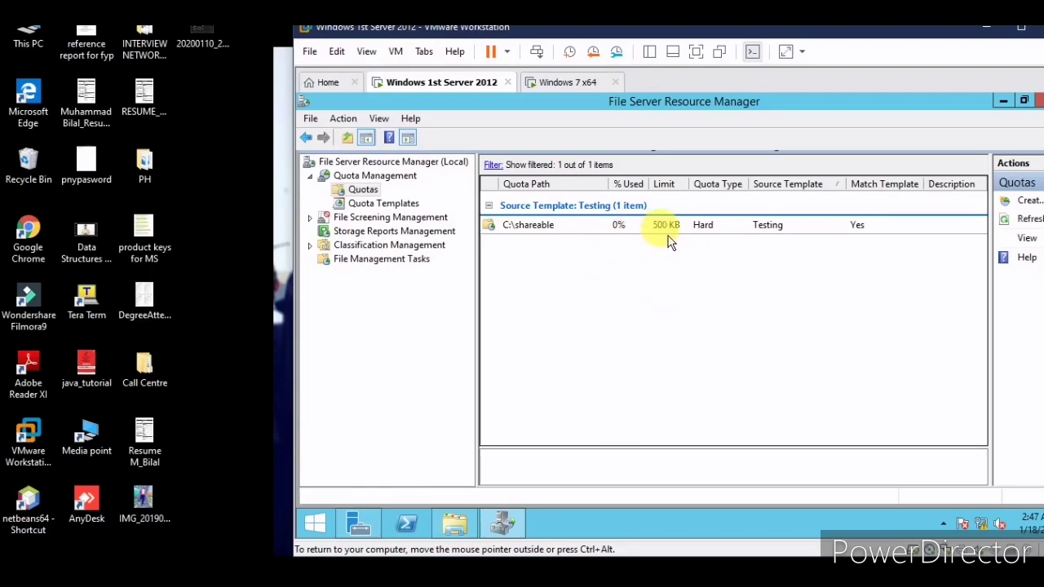
left_click(570, 84)
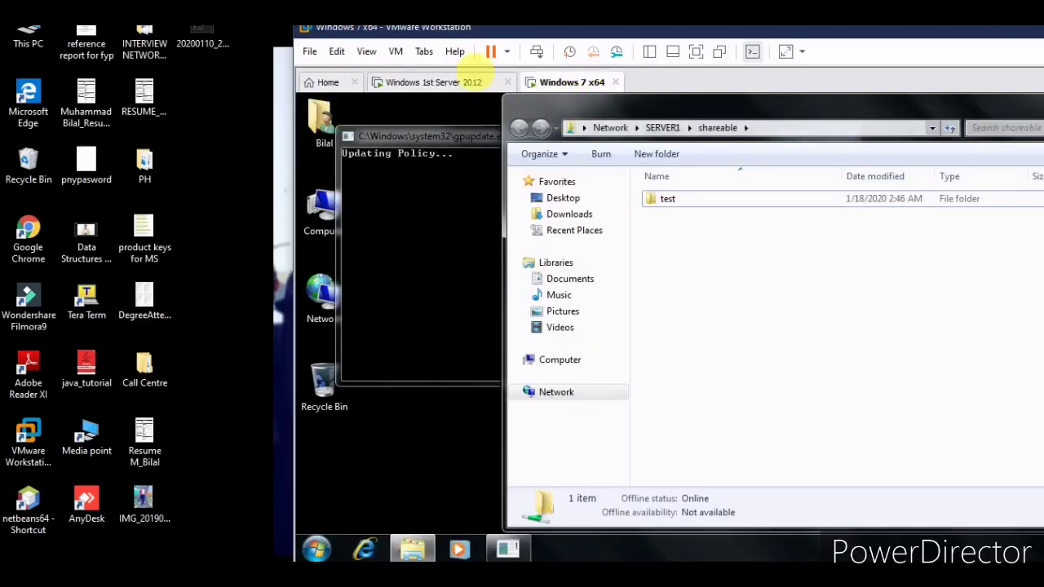
Check the server's quota limit for C:\shareable and the file size of the IMG_20190912_133654_644 image on the host desktop.
left_click(465, 82)
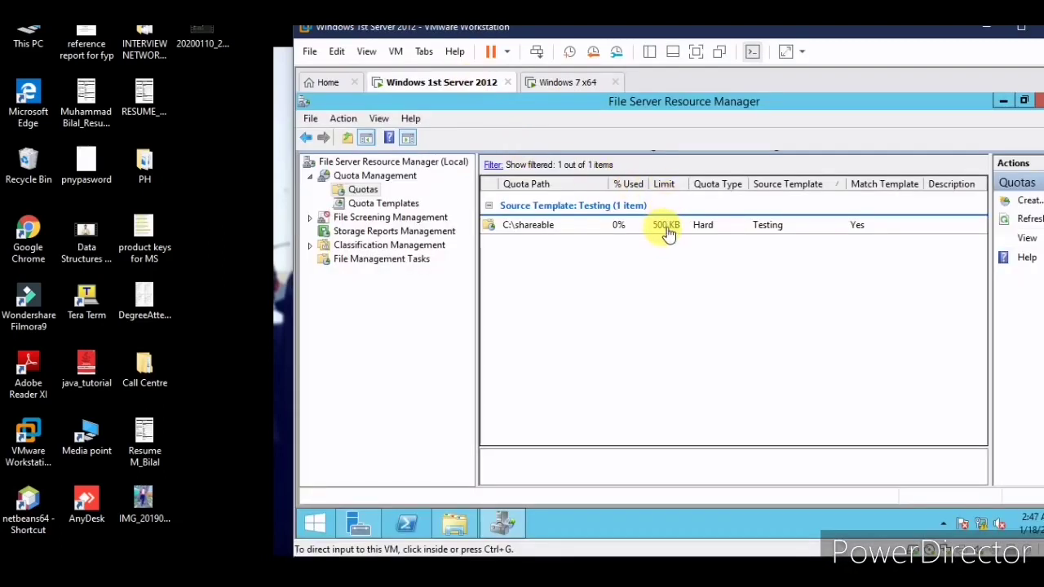
left_click(571, 83)
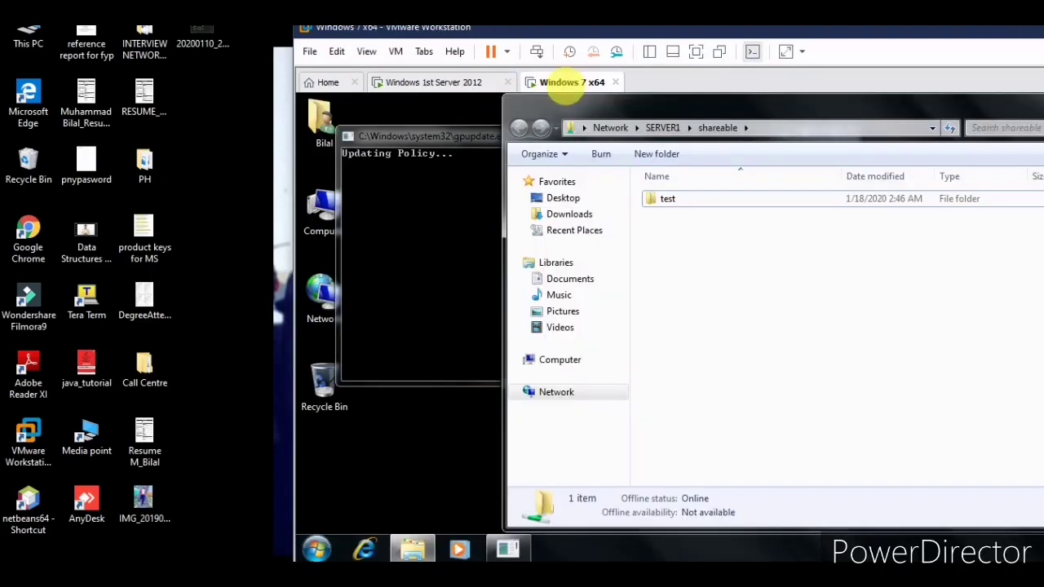
left_click(143, 501)
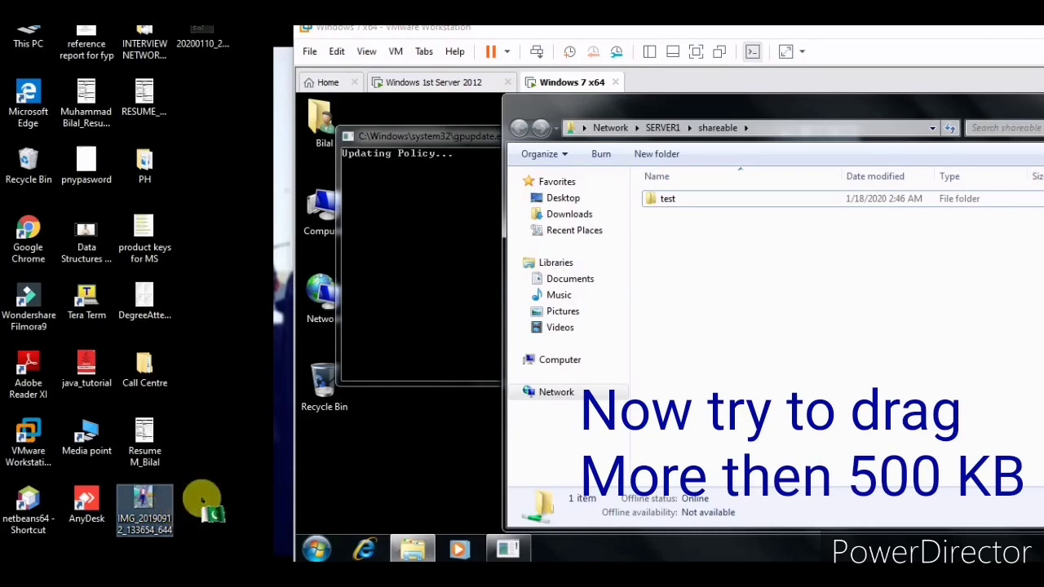
right_click(148, 510)
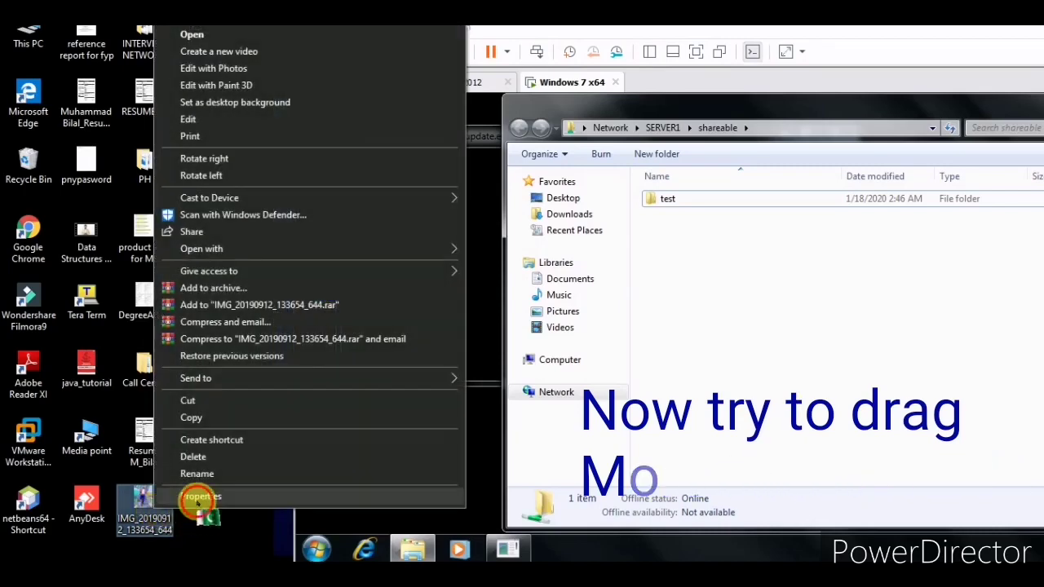
left_click_drag(149, 510, 268, 315)
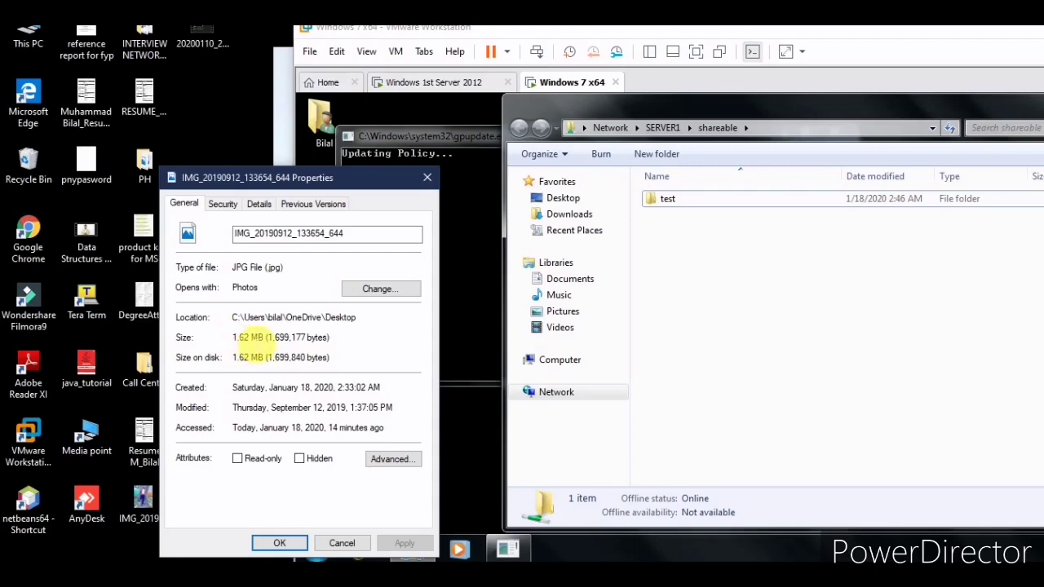
left_click(426, 177)
Try to copy the IMG_20190912_133654_644 image from the host desktop into the client's shareable network folder.
left_click_drag(149, 493, 664, 289)
left_click_drag(729, 258, 730, 260)
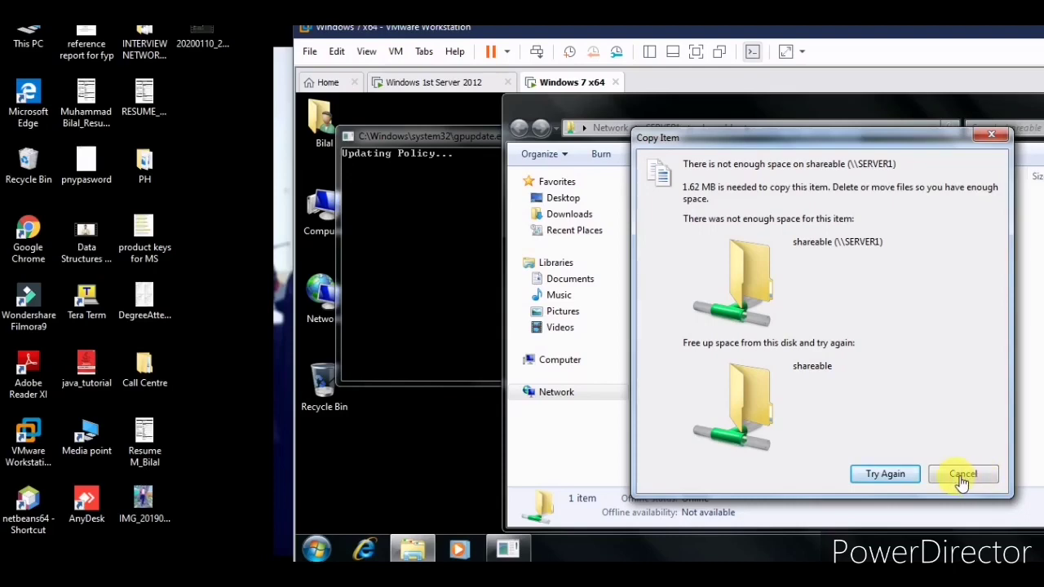
left_click(903, 474)
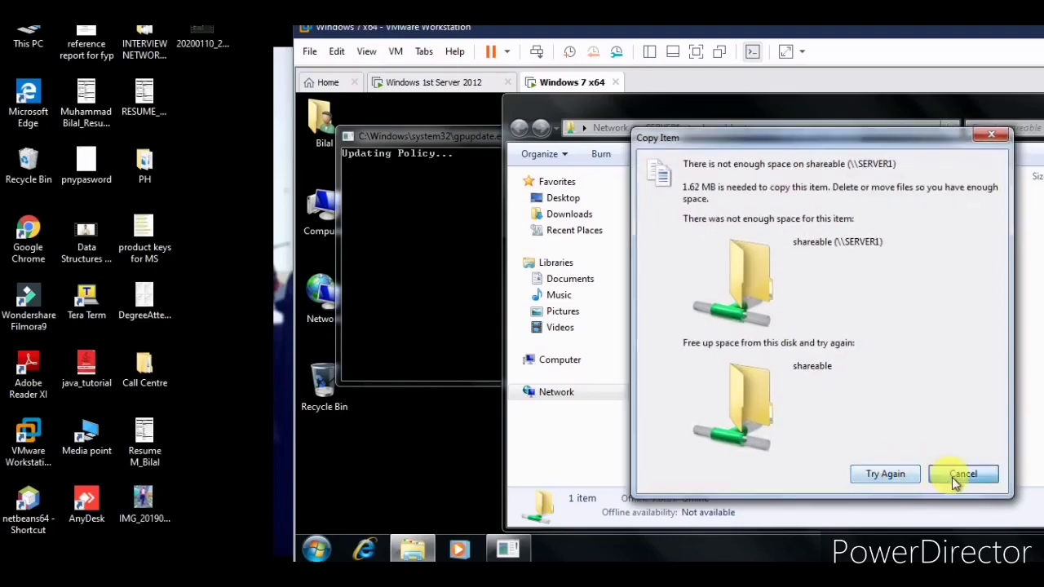
left_click(954, 476)
Set the space limit of the C:\shareable quota on the server to 2 MB and refresh the quota list.
left_click(457, 82)
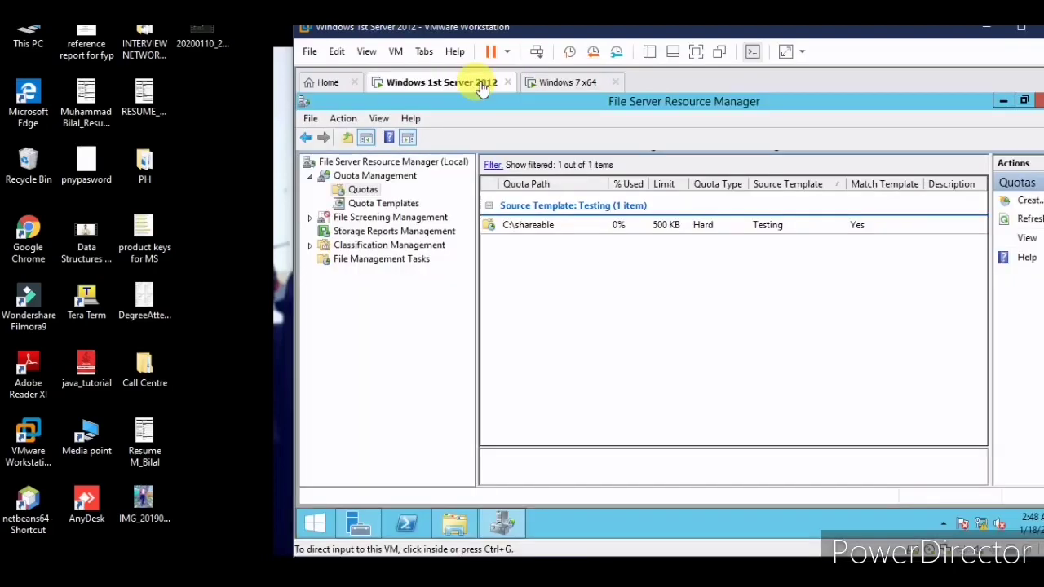
right_click(549, 229)
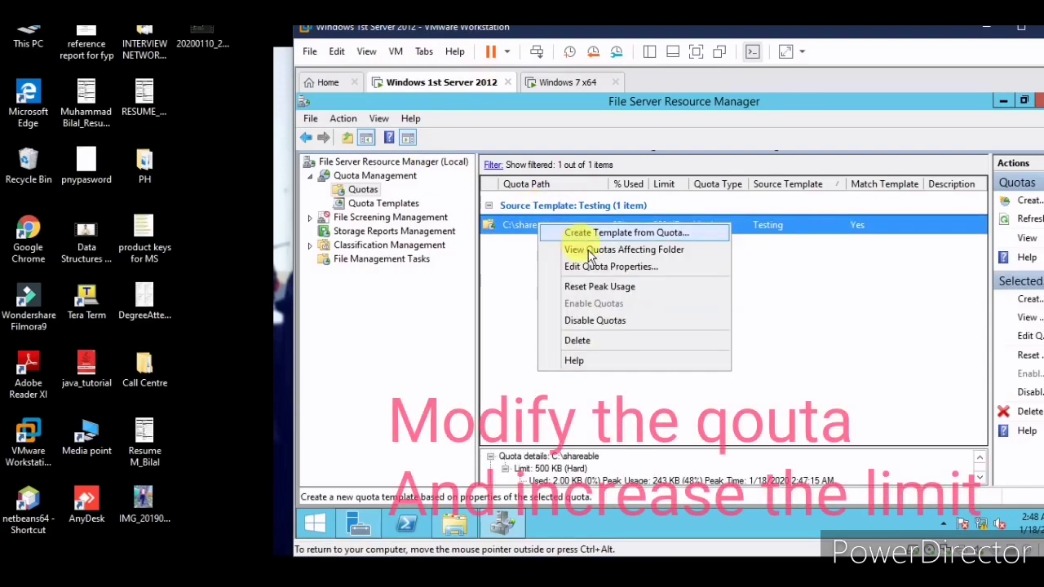
left_click(610, 267)
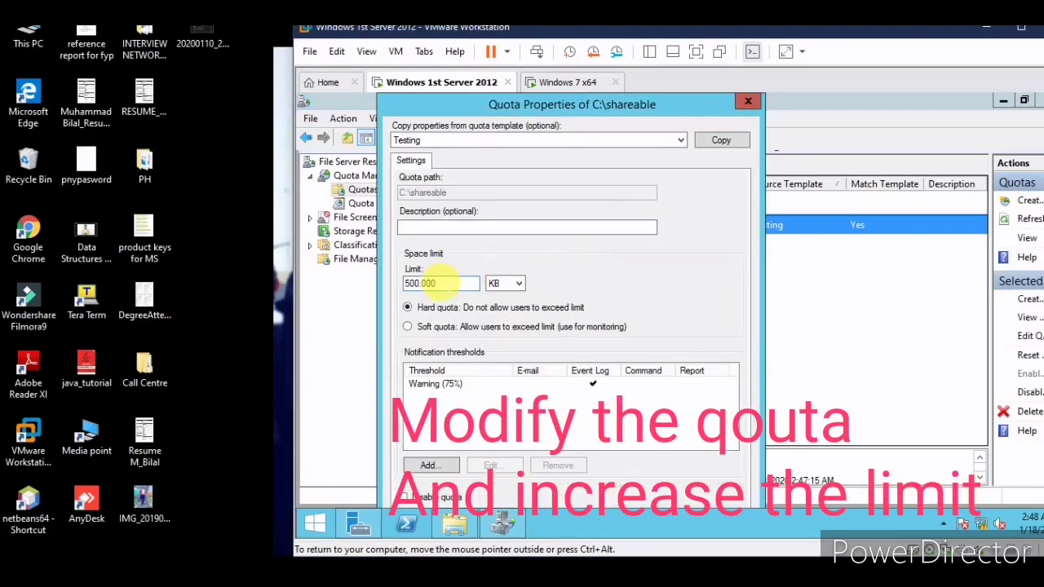
double_click(434, 283)
type("2")
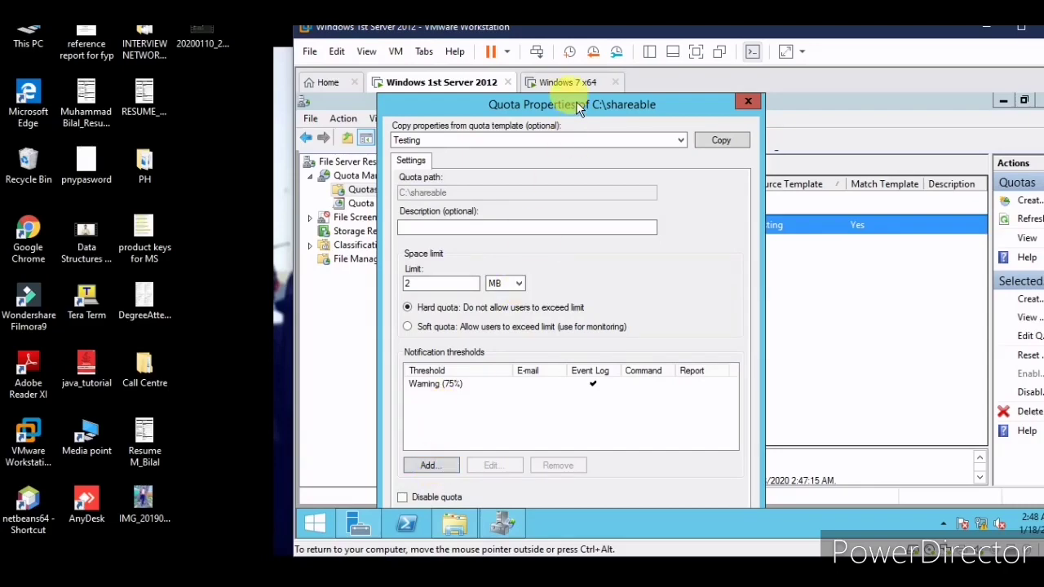
left_click_drag(611, 114, 690, 114)
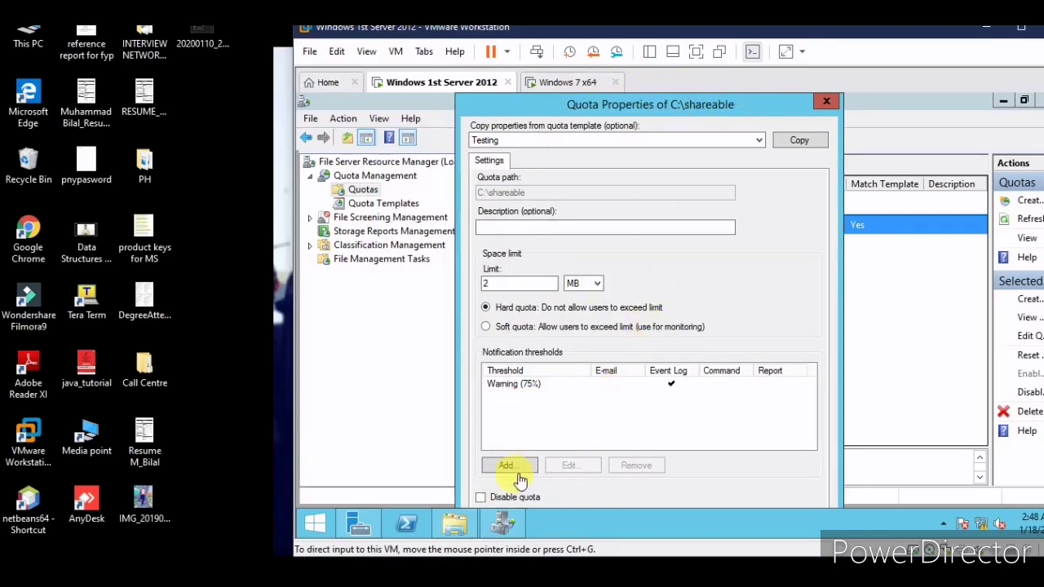
left_click(695, 51)
left_click(504, 452)
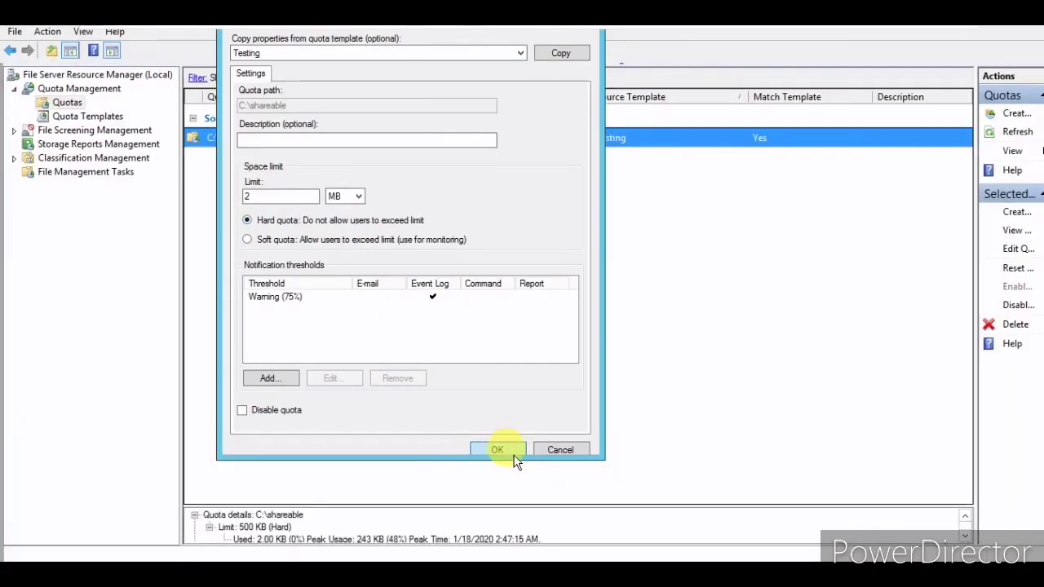
left_click(893, 32)
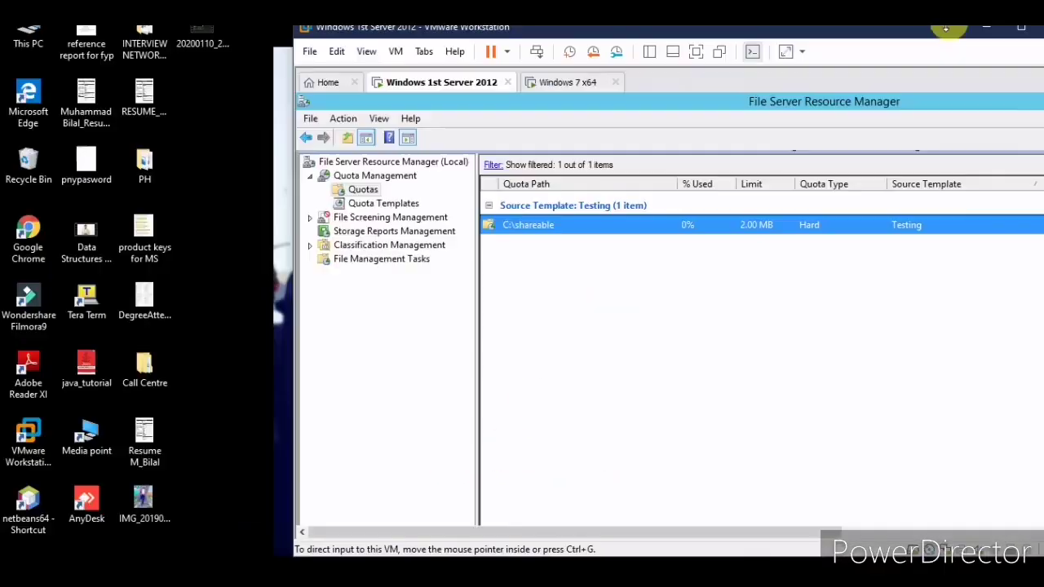
right_click(594, 284)
left_click(628, 298)
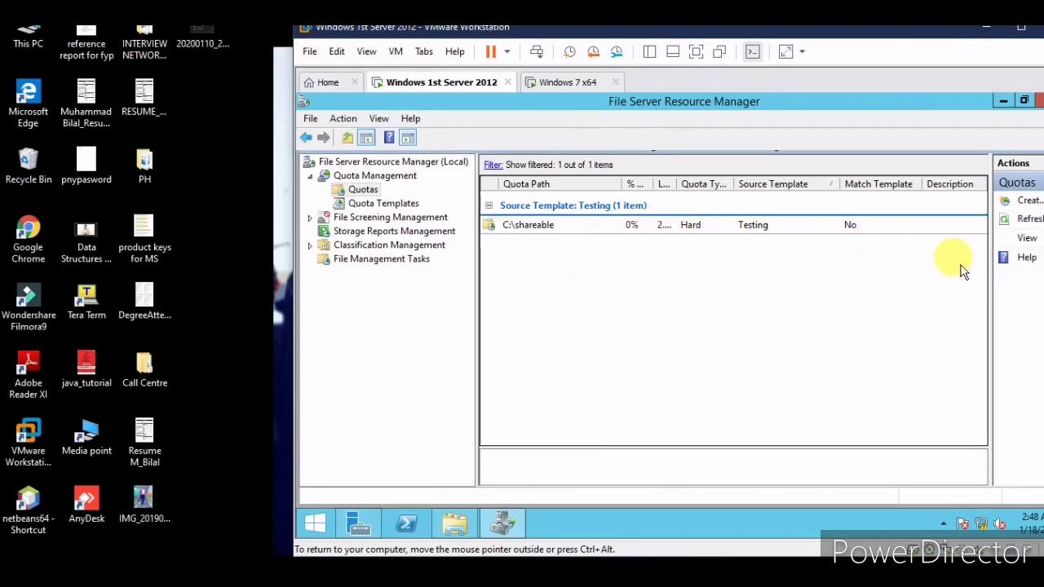
Refresh the client's shareable folder and compare the host image's file size with the server's C:\shareable quota.
left_click(584, 85)
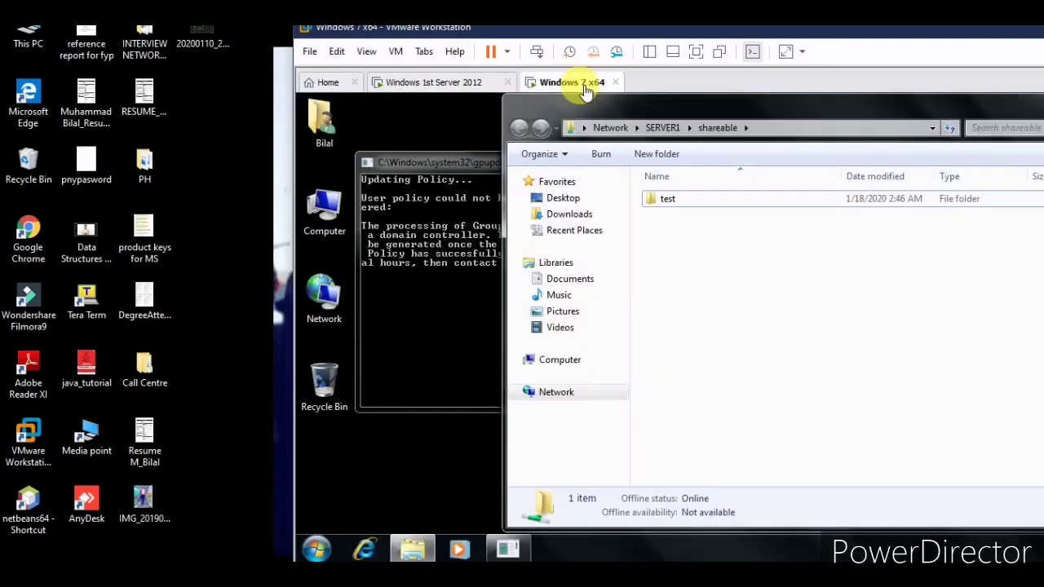
right_click(748, 275)
left_click(778, 329)
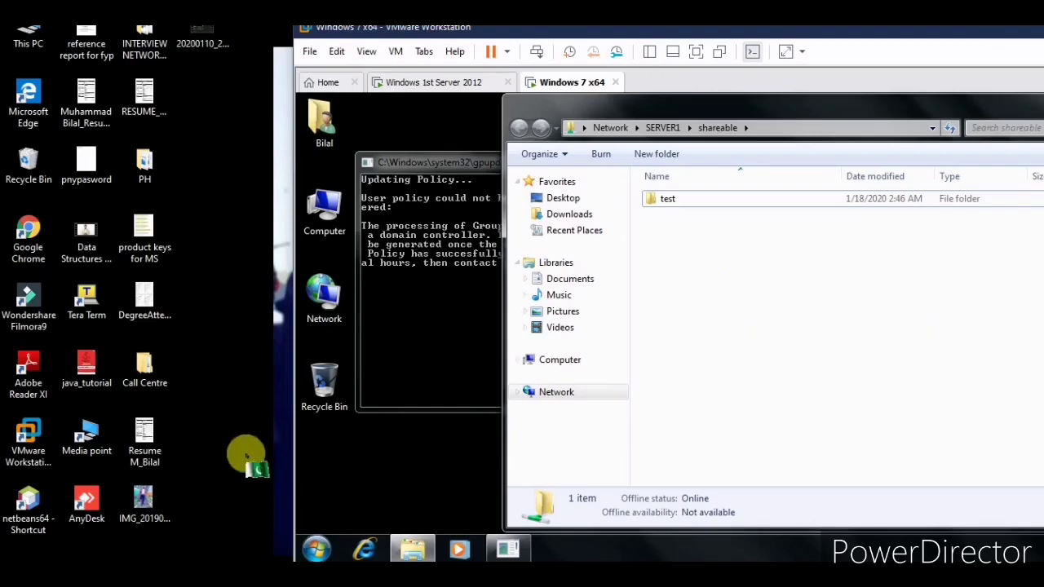
left_click(134, 497)
right_click(134, 498)
left_click(188, 482)
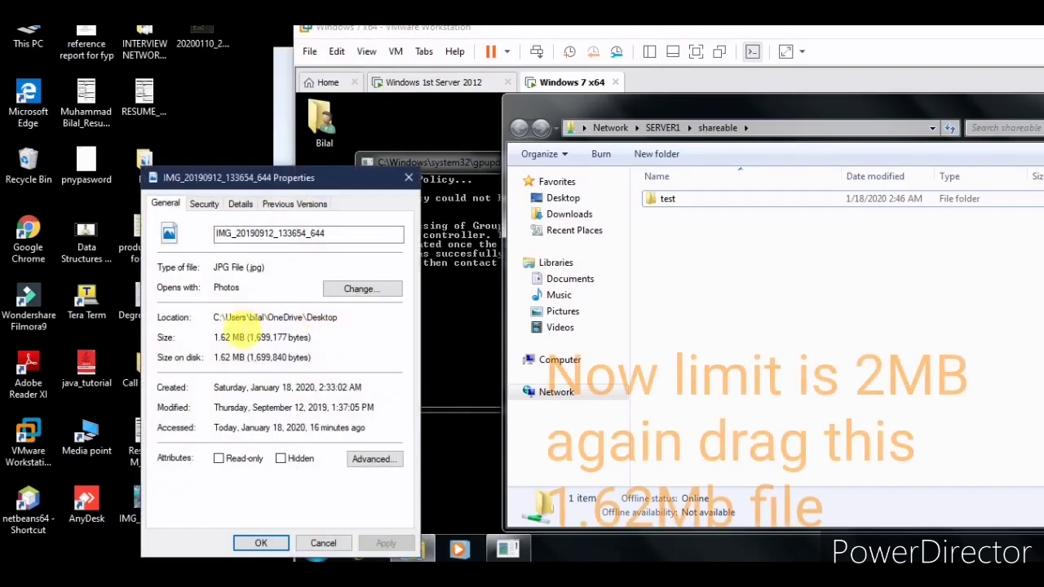
left_click(431, 82)
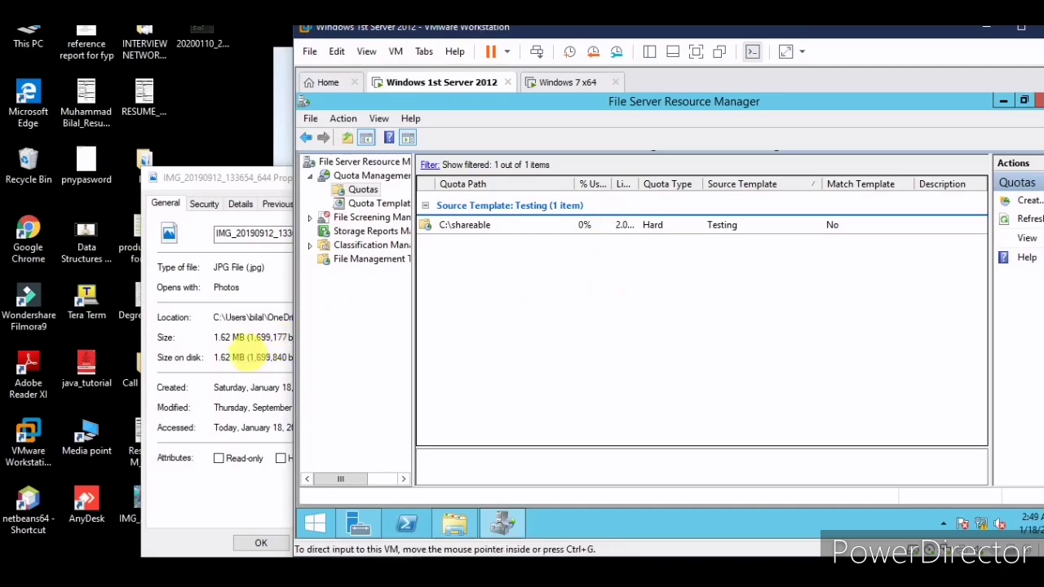
left_click(247, 357)
Close the image's properties, copy IMG_20190912_133654_644 into the client's shareable network folder, and refresh the folder.
left_click(562, 82)
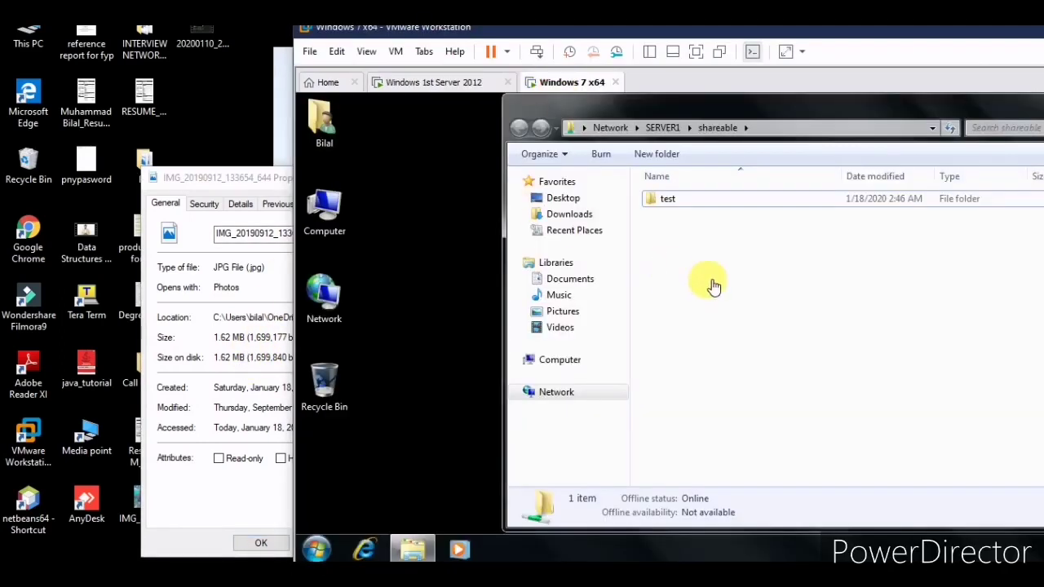
right_click(724, 284)
left_click(752, 347)
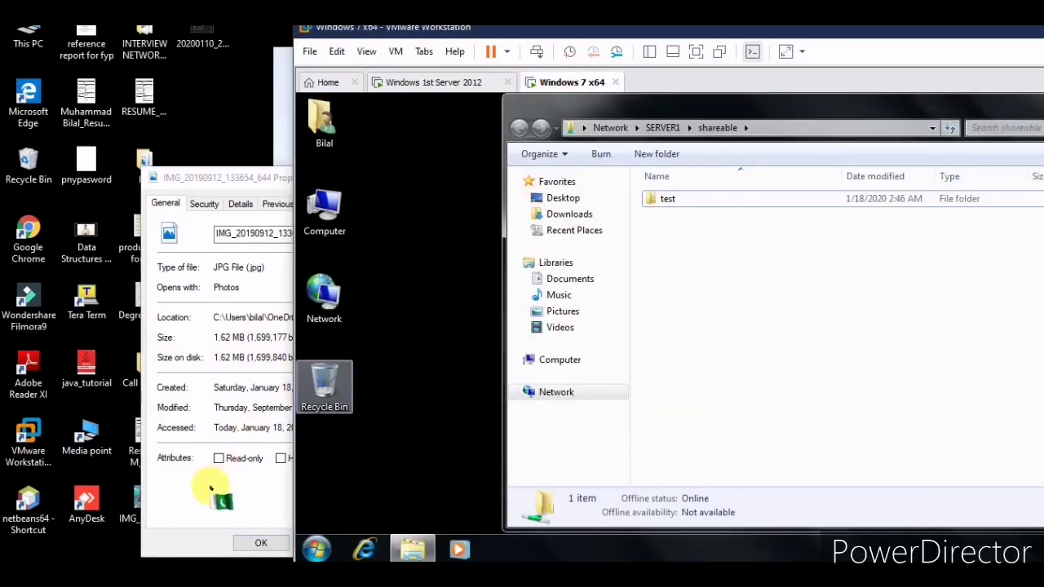
left_click(247, 189)
left_click(401, 178)
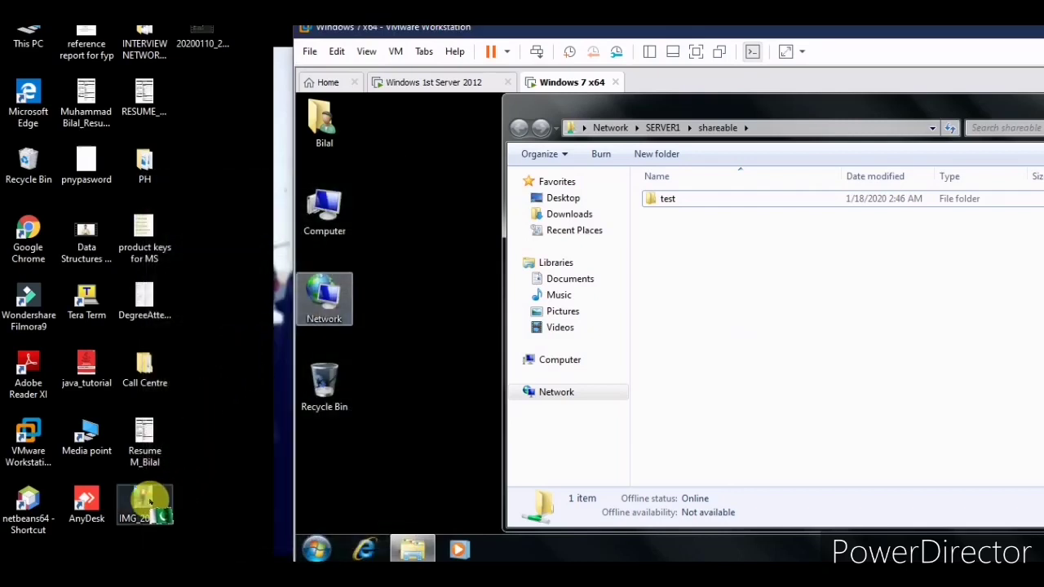
left_click_drag(147, 510, 741, 284)
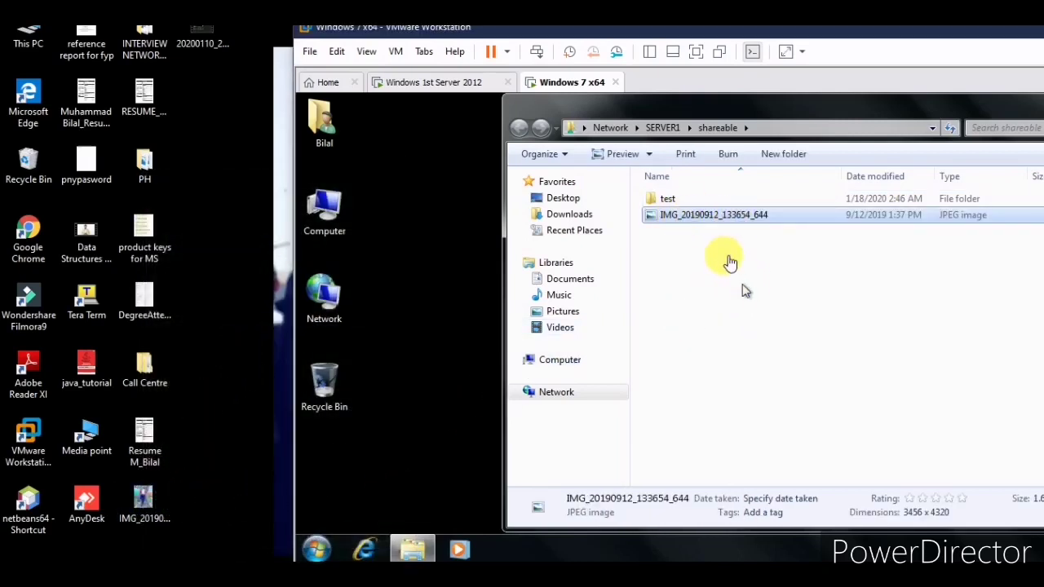
right_click(756, 276)
left_click(802, 336)
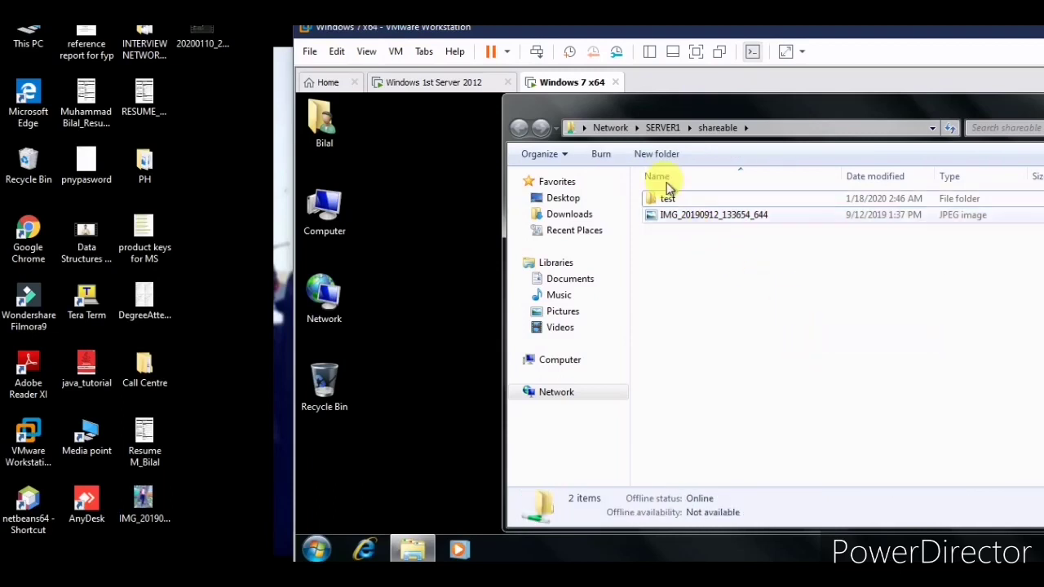
Refresh the server's quota list to read the usage of C:\shareable, and show the virtual machine in full screen.
left_click(444, 82)
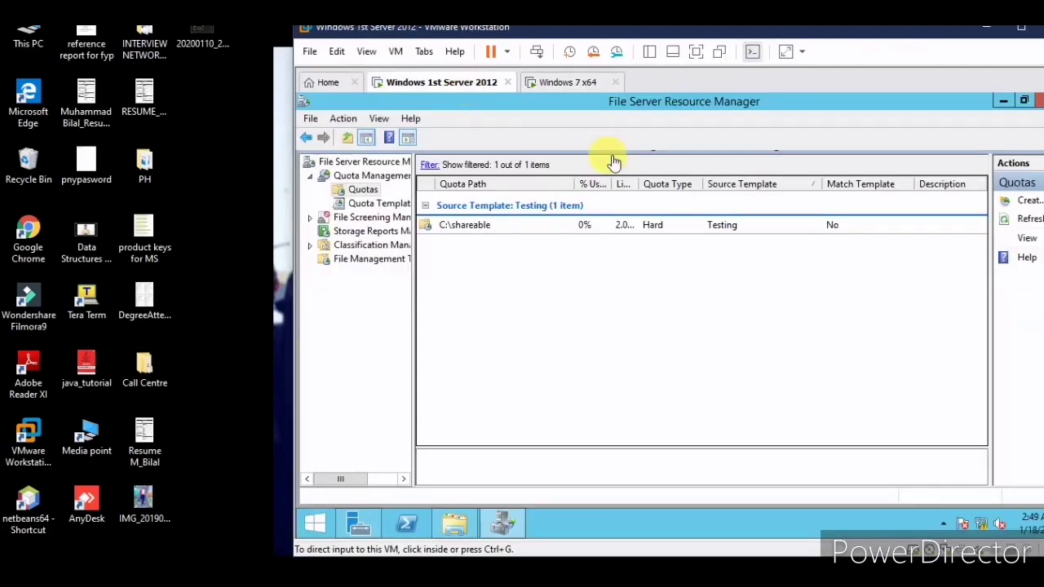
right_click(554, 302)
left_click(583, 318)
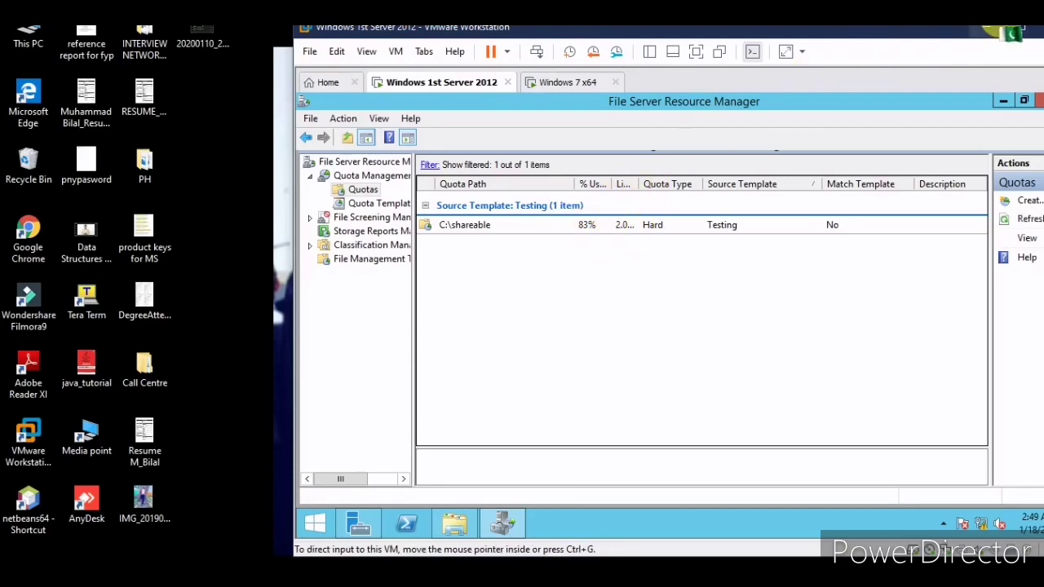
left_click(1022, 32)
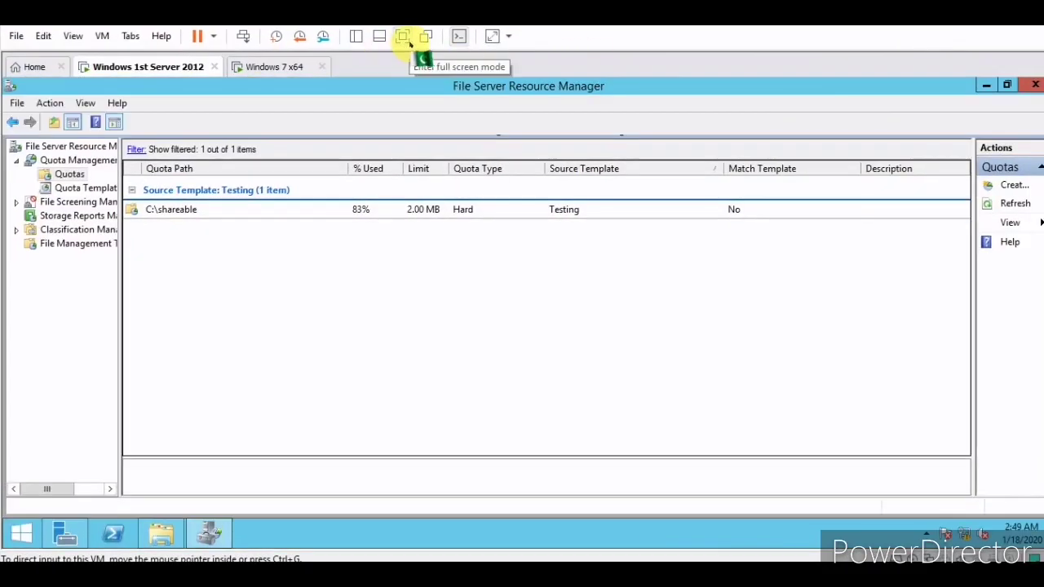
left_click(403, 36)
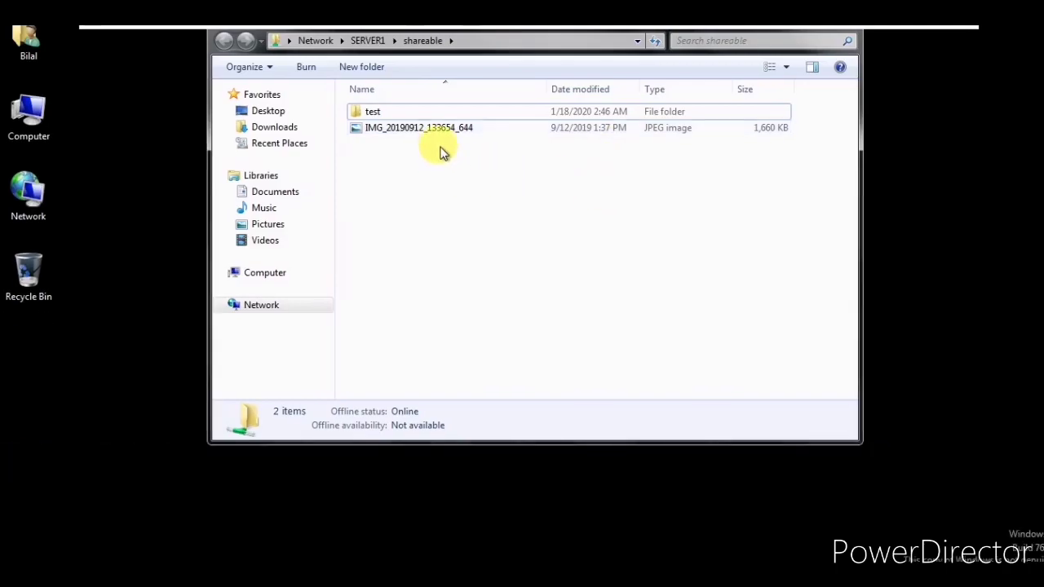
Permanently delete the IMG_20190912_133654_644 image from the client's shareable network folder and return to the server's quota list.
left_click(443, 130)
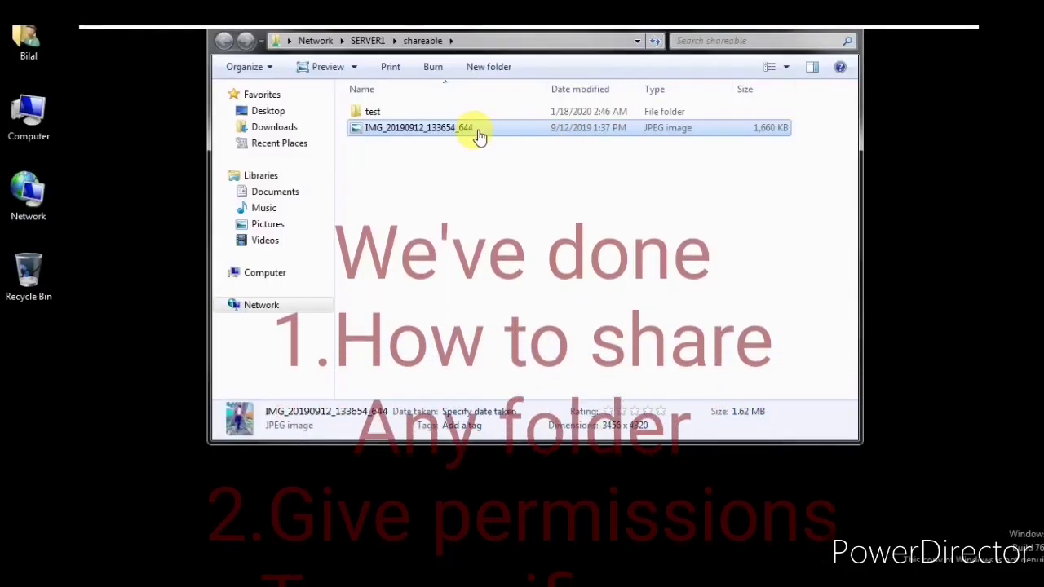
right_click(479, 135)
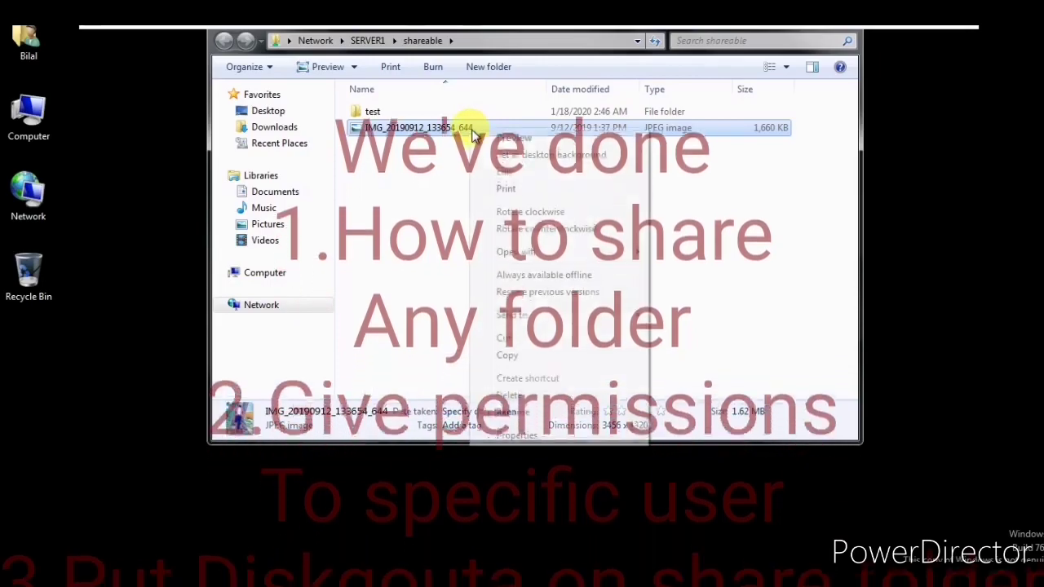
left_click(526, 396)
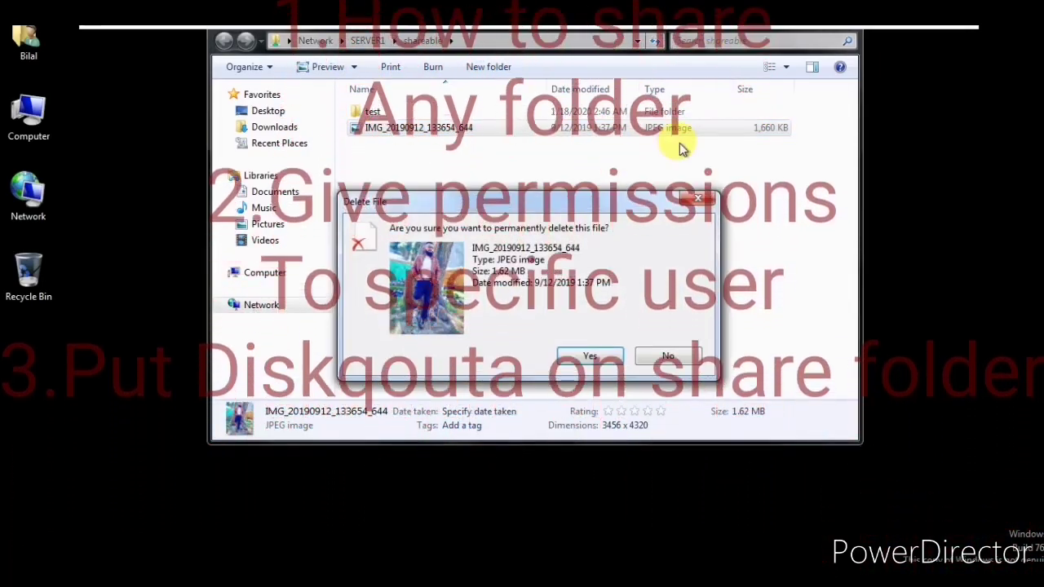
left_click(601, 357)
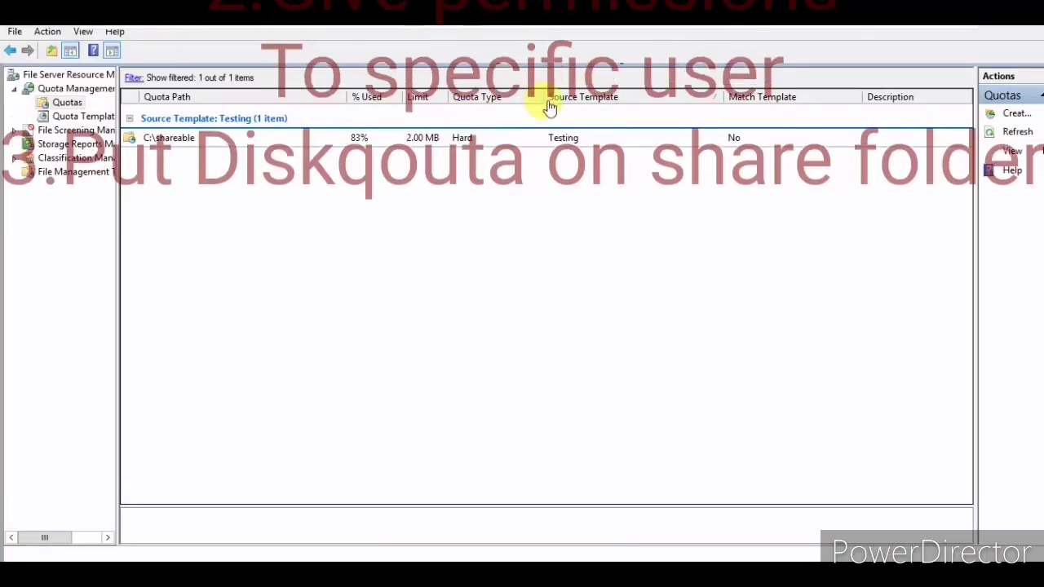
right_click(389, 194)
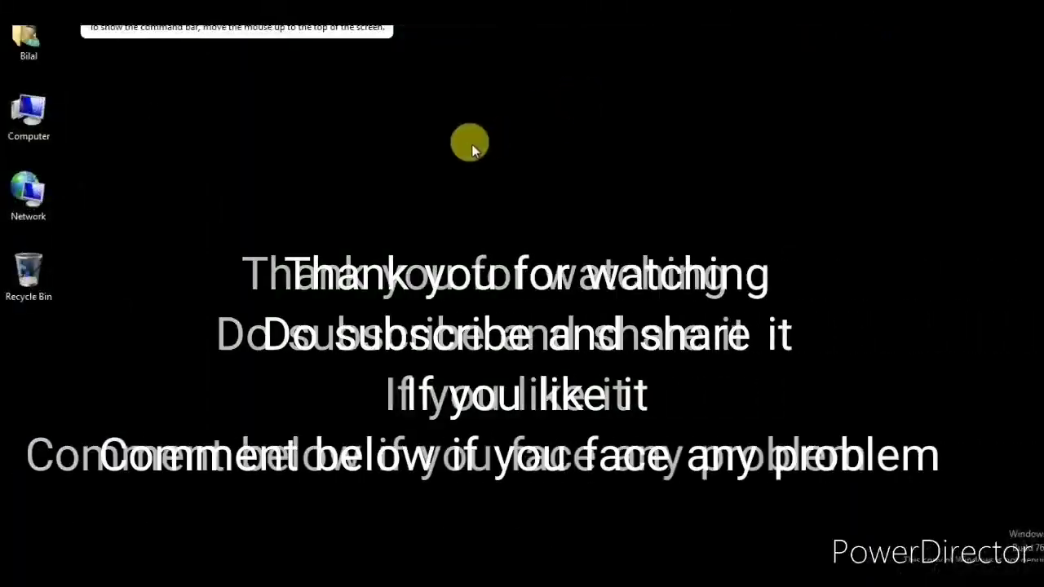
Search for "no" on the Windows 7 client and open Notepad.
right_click(471, 144)
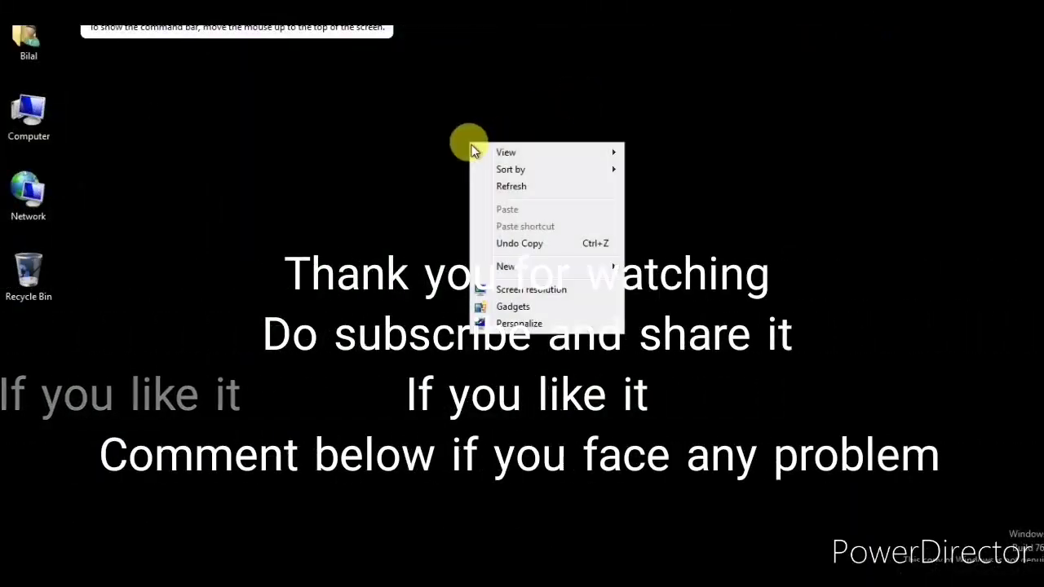
left_click(241, 351)
key("super")
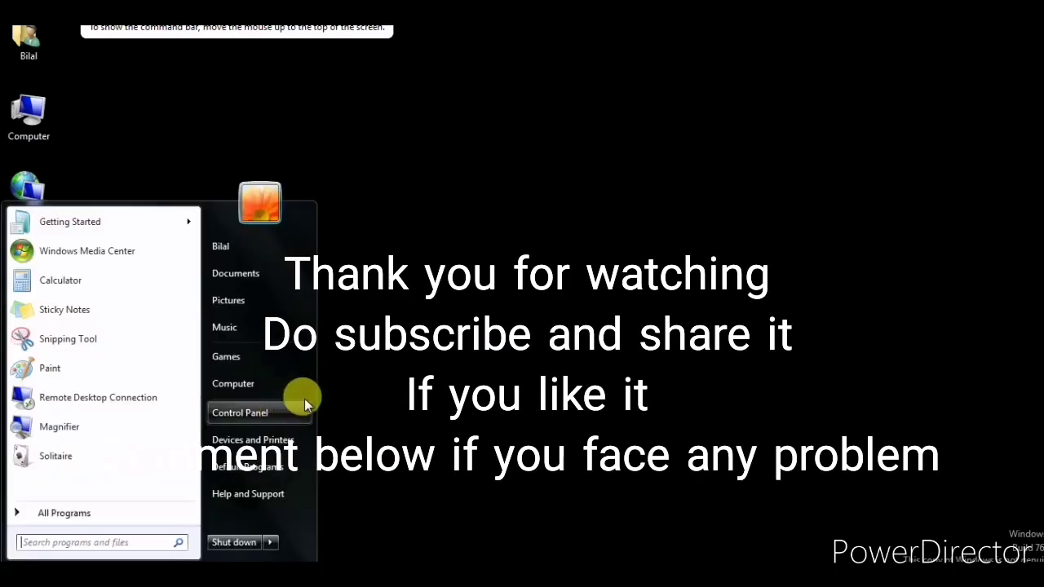
type("no")
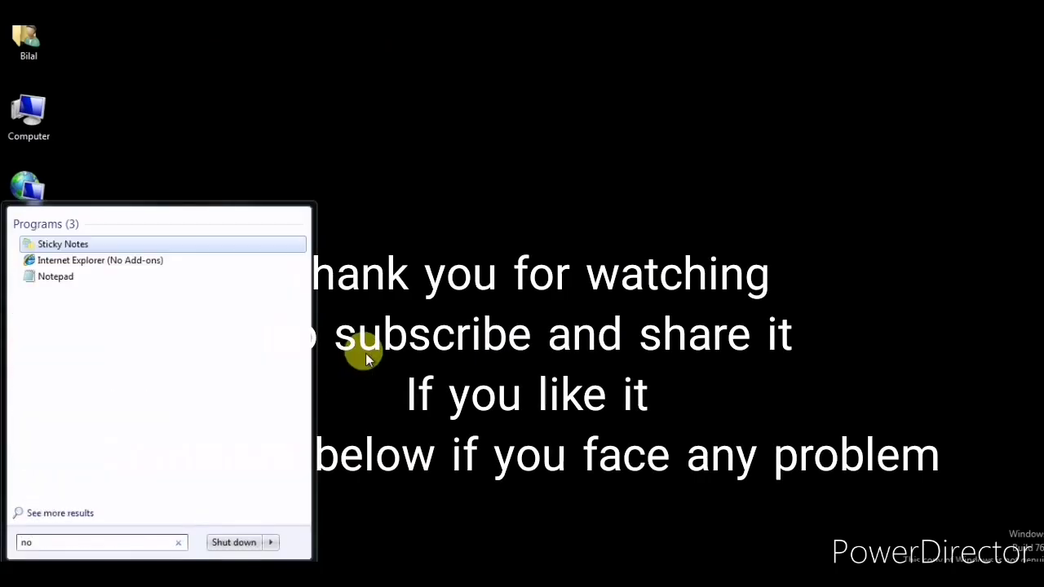
left_click(28, 278)
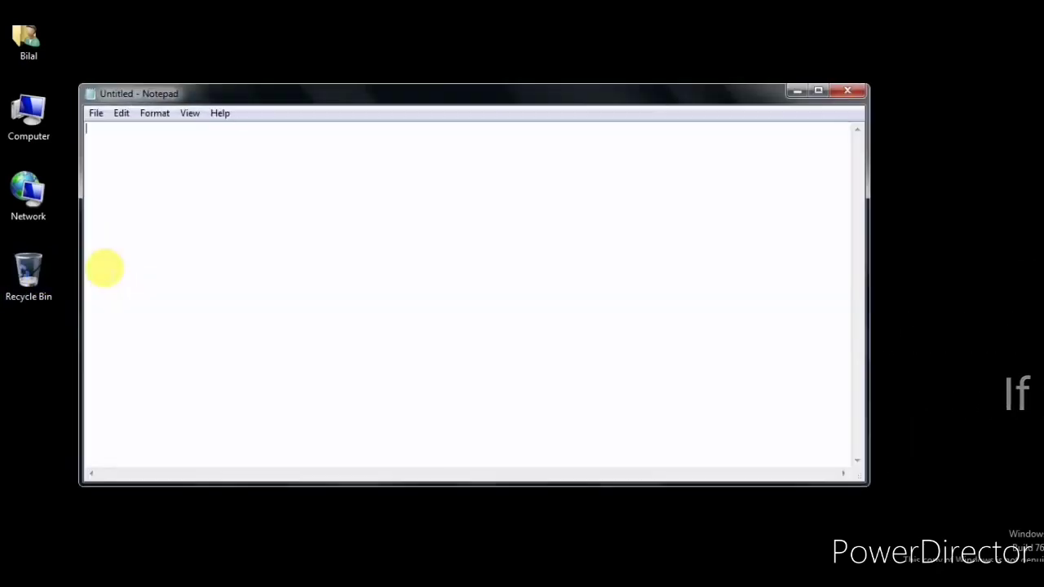